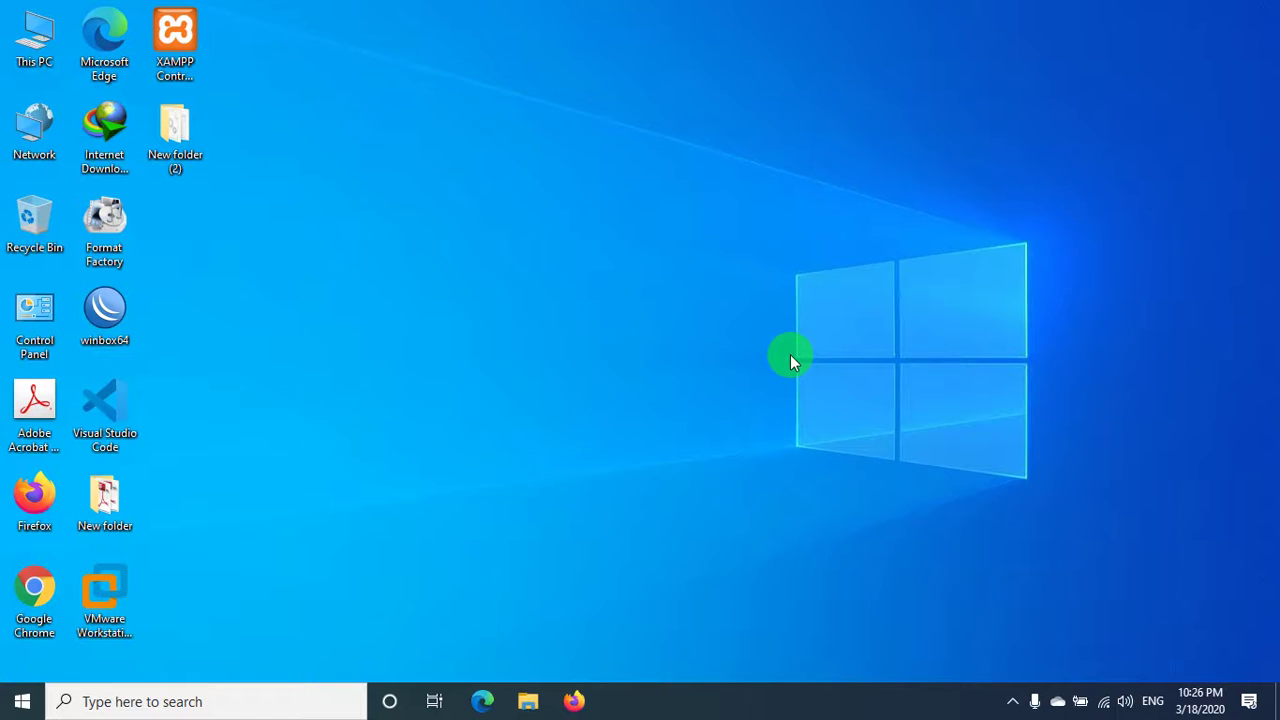
- Refresh the desktop and launch XAMPP Control Panel
{"action": "right_click", "coordinate": [790, 354]}
{"action": "left_click", "coordinate": [827, 403]}
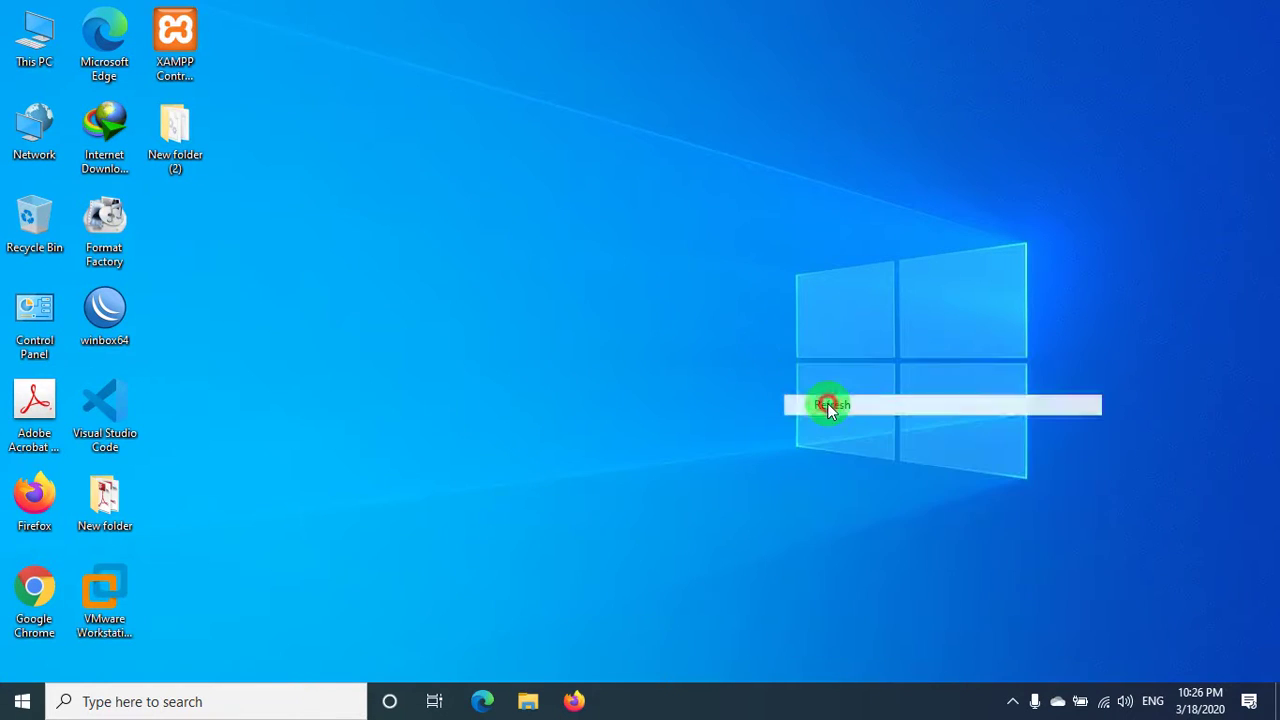
{"action": "double_click", "coordinate": [175, 40]}
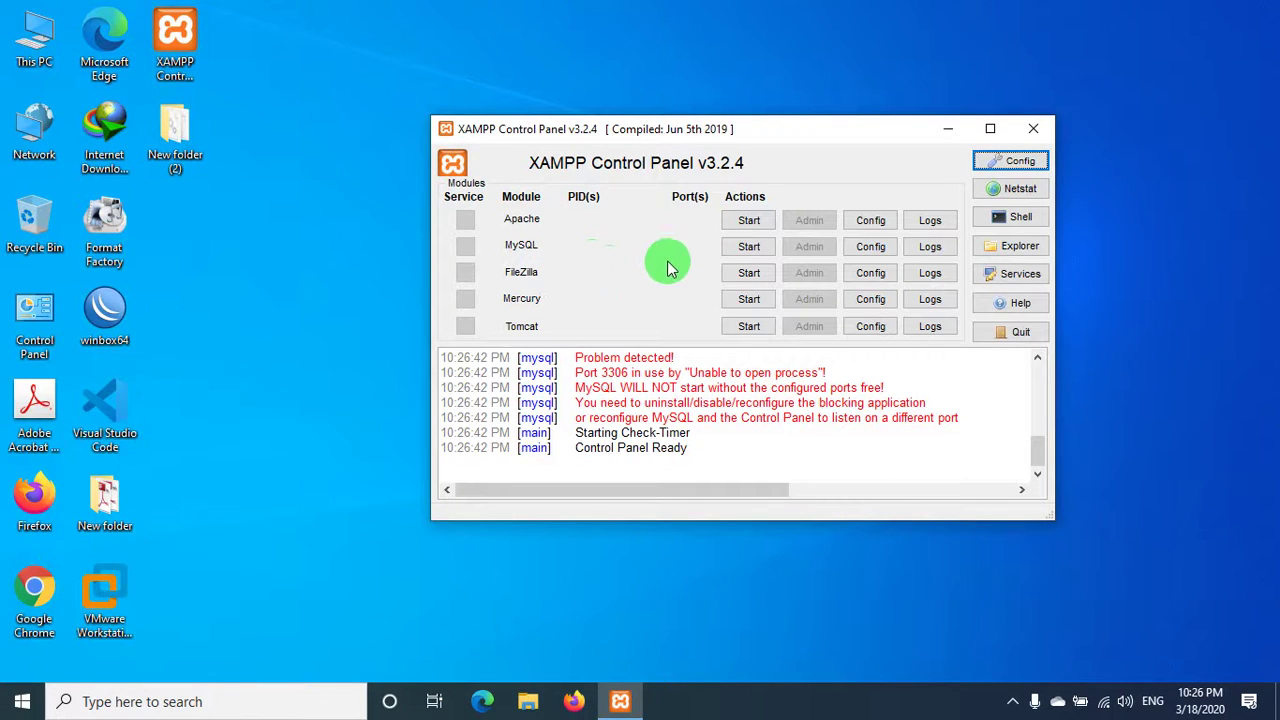
- Start Apache, MySQL, FileZilla, Mercury and Tomcat, and allow Java through the Windows firewall
{"action": "left_click", "coordinate": [750, 221]}
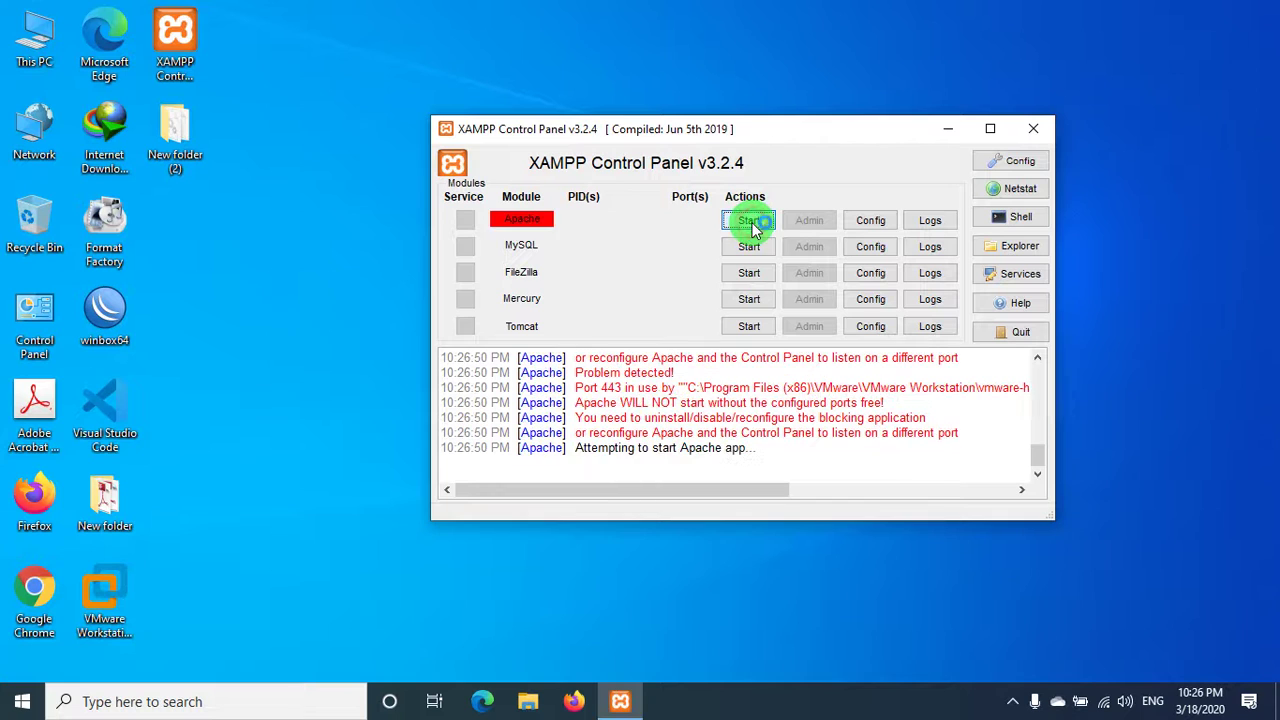
{"action": "left_click", "coordinate": [750, 246]}
{"action": "left_click", "coordinate": [750, 273]}
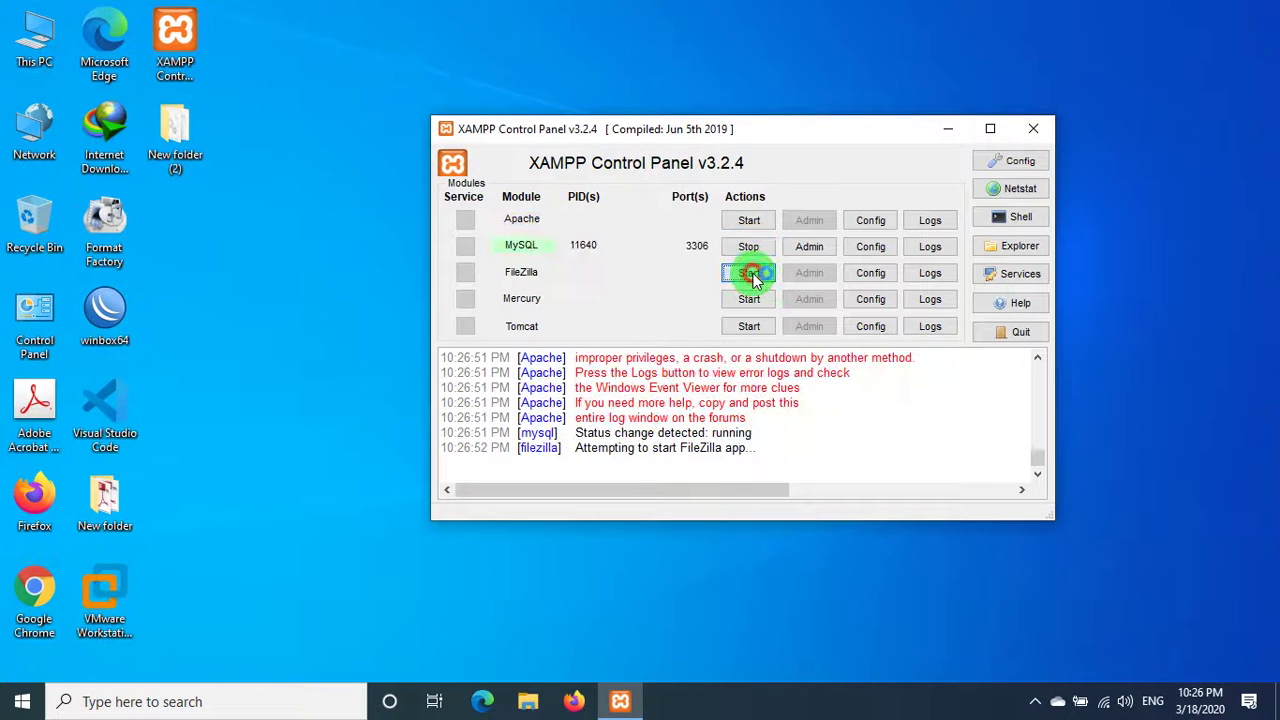
{"action": "left_click", "coordinate": [750, 299]}
{"action": "left_click", "coordinate": [760, 325]}
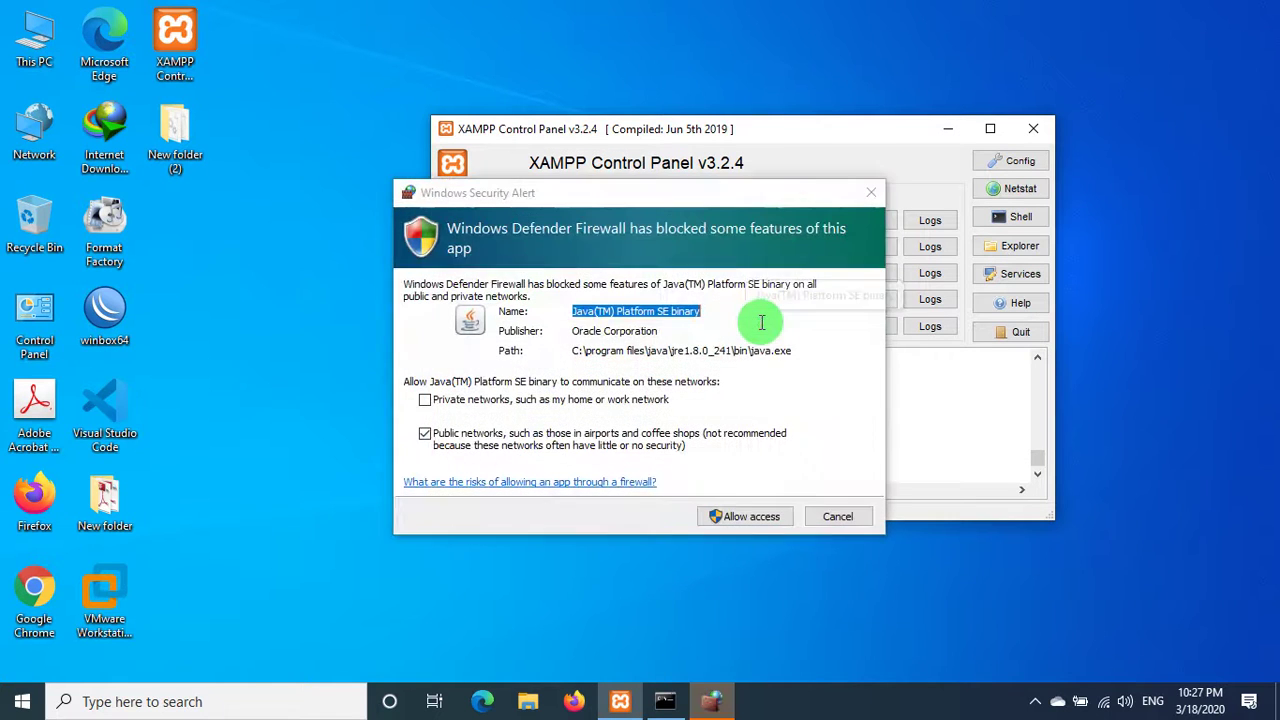
{"action": "left_click", "coordinate": [750, 519]}
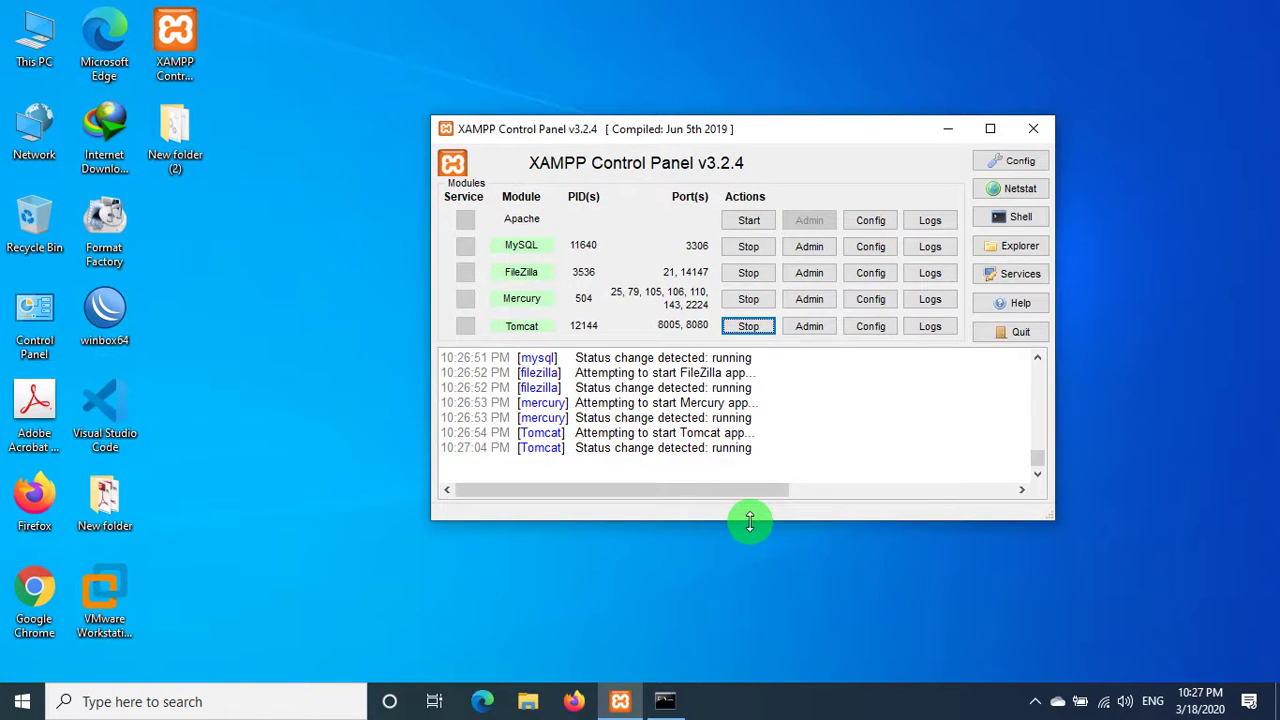
- Retry starting Apache three times, refreshing the desktop between attempts
{"action": "left_click", "coordinate": [749, 220]}
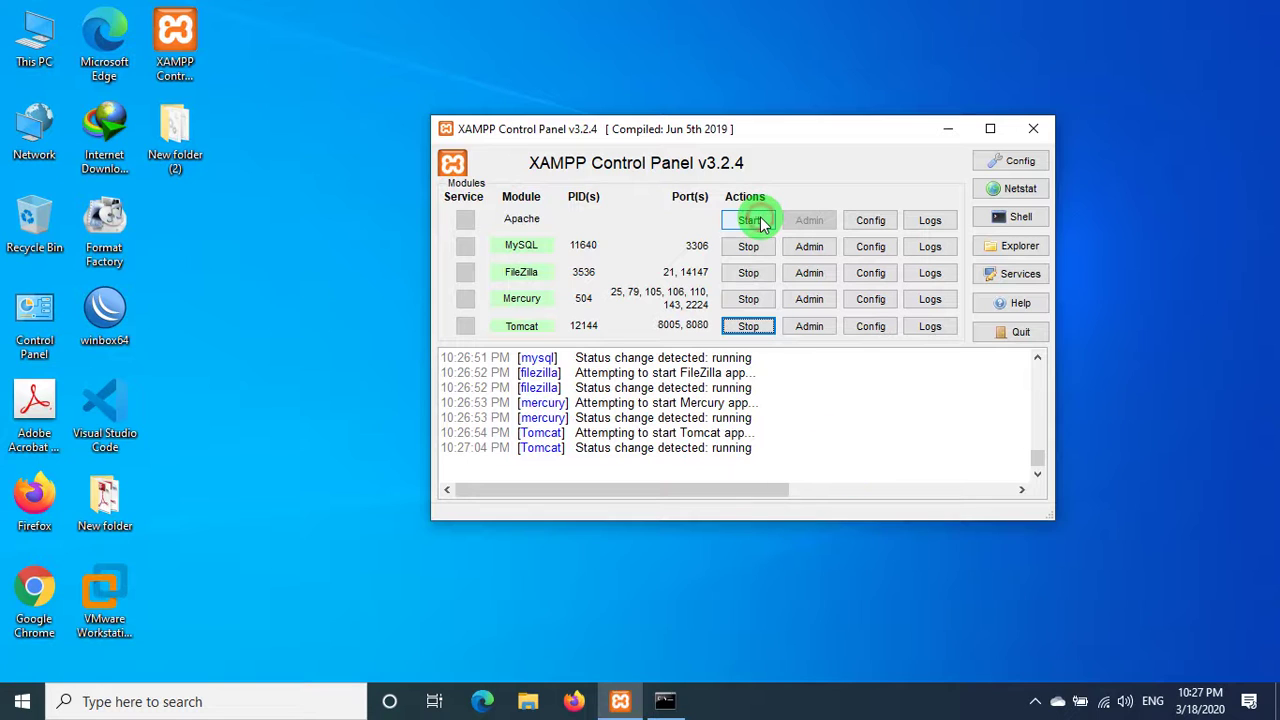
{"action": "left_click", "coordinate": [760, 222]}
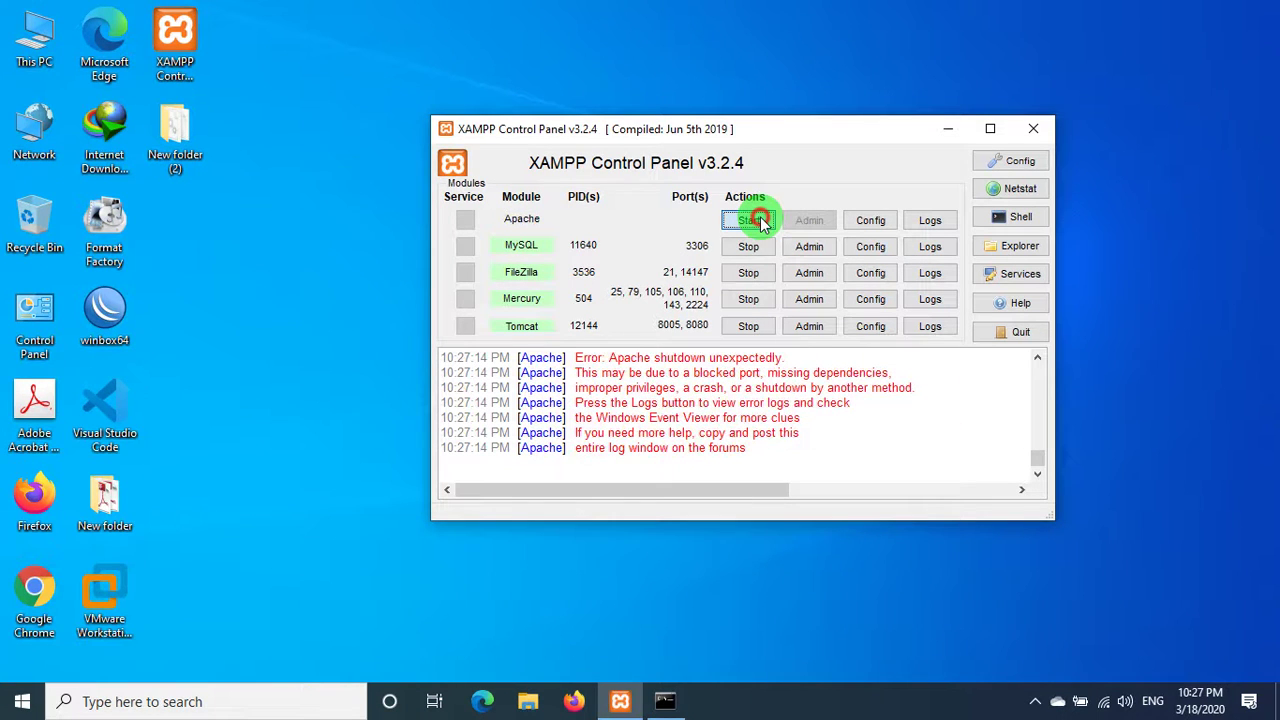
{"action": "left_click", "coordinate": [750, 221]}
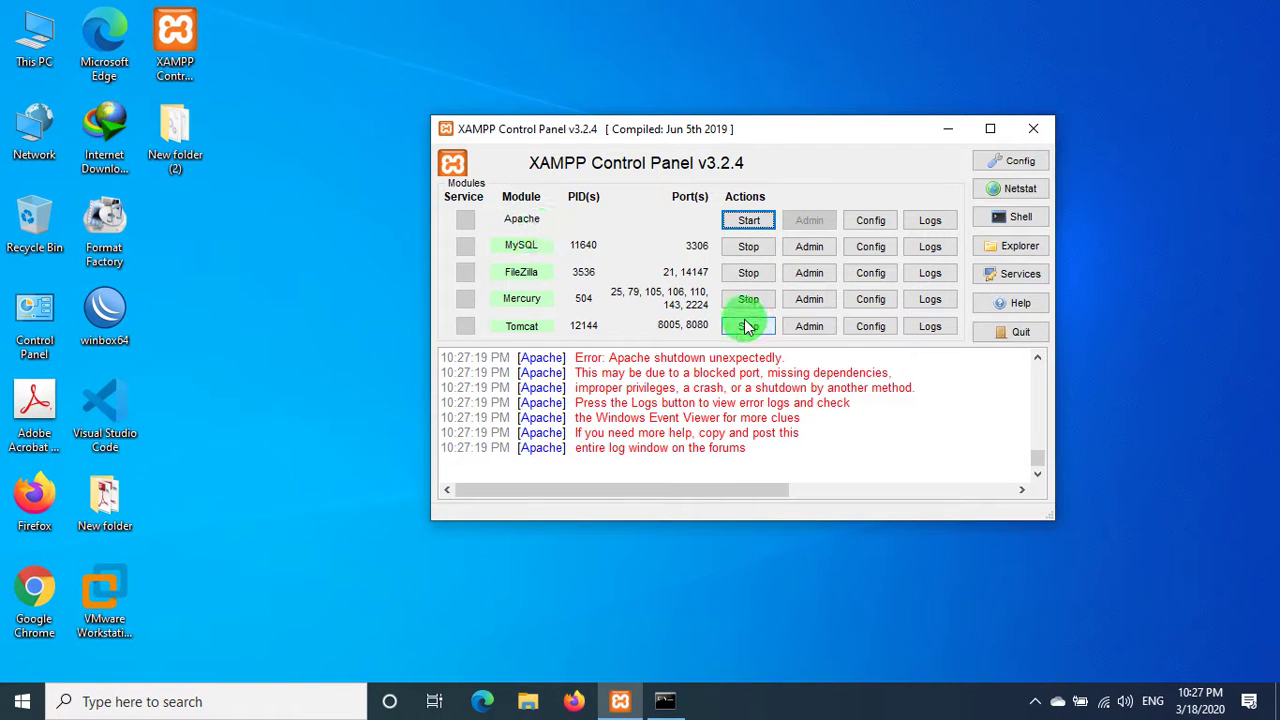
{"action": "right_click", "coordinate": [302, 325]}
{"action": "left_click", "coordinate": [358, 380]}
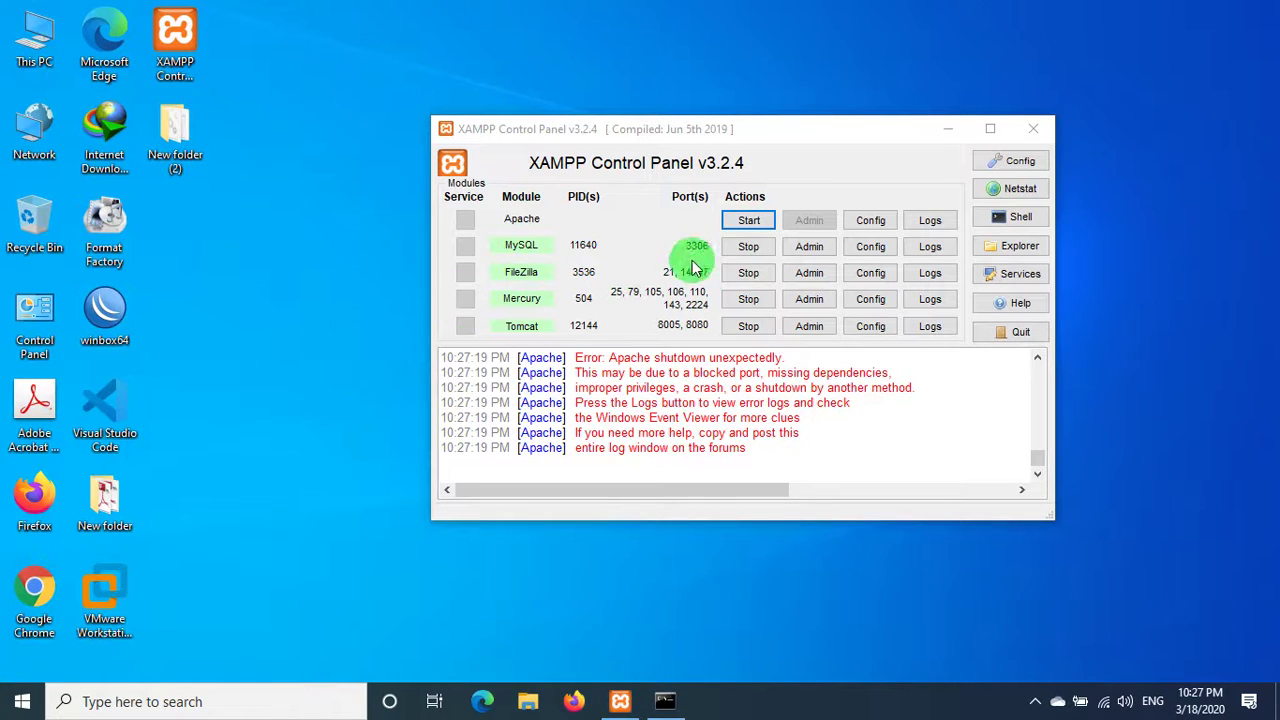
{"action": "right_click", "coordinate": [382, 18]}
{"action": "left_click", "coordinate": [430, 70]}
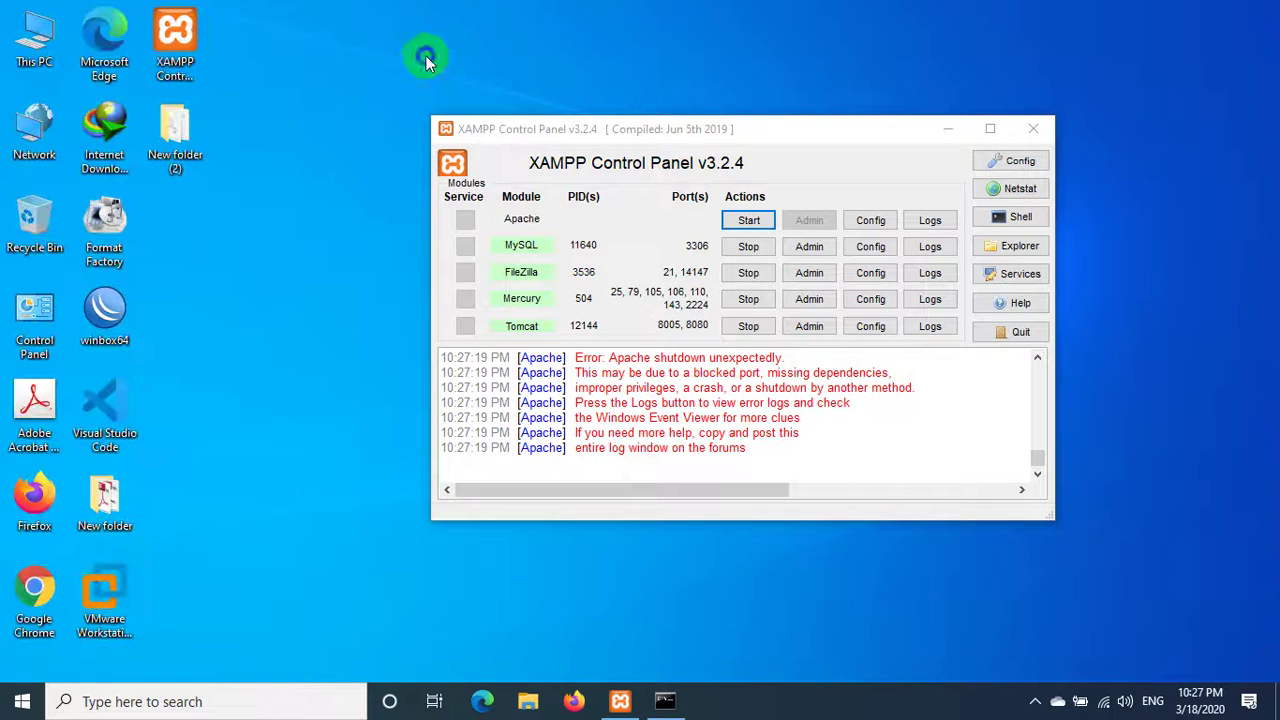
{"action": "right_click", "coordinate": [426, 52]}
{"action": "left_click", "coordinate": [471, 108]}
{"action": "right_click", "coordinate": [404, 22]}
{"action": "left_click", "coordinate": [450, 82]}
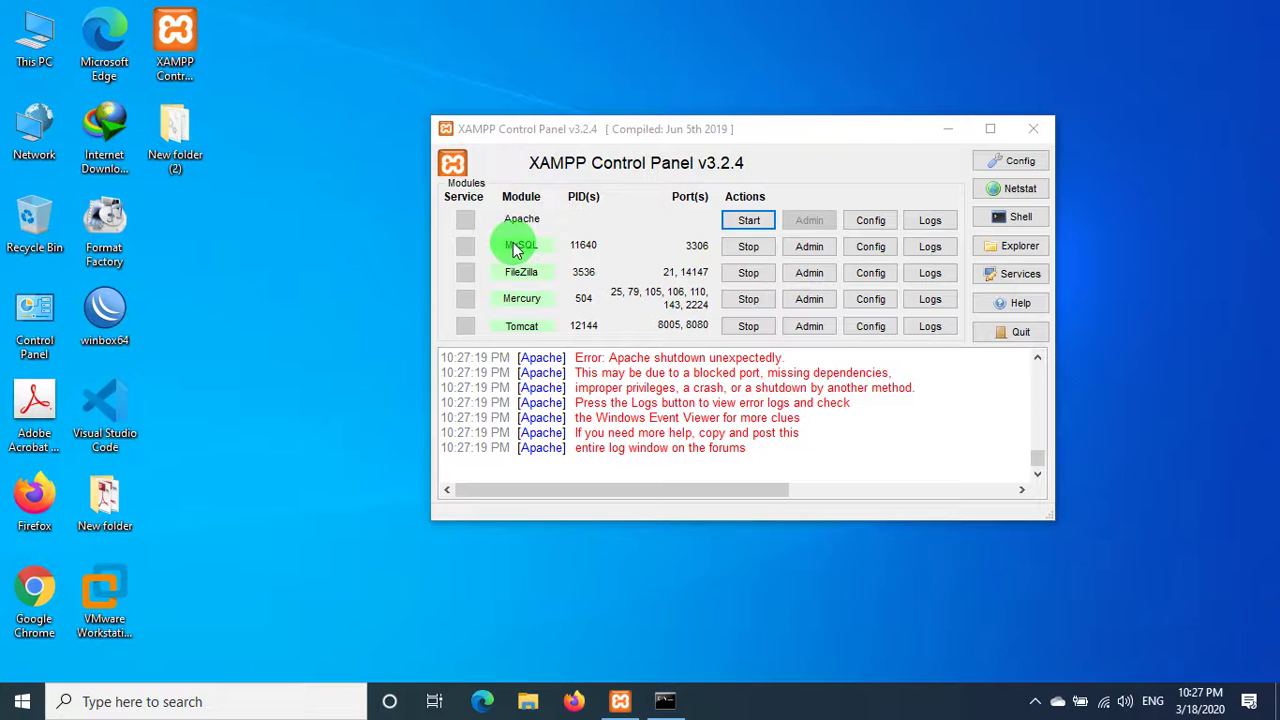
- Keep retrying Apache until the log reports an unexpected shutdown
{"action": "left_click", "coordinate": [728, 224]}
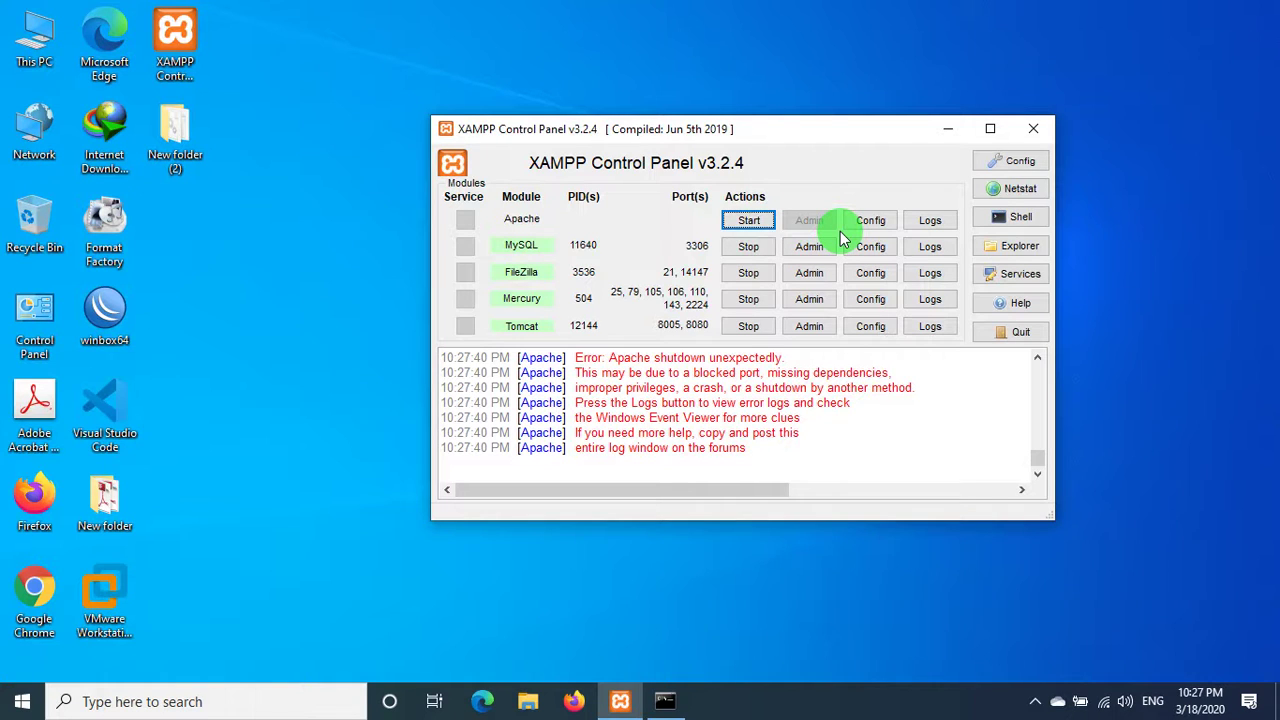
{"action": "right_click", "coordinate": [528, 4]}
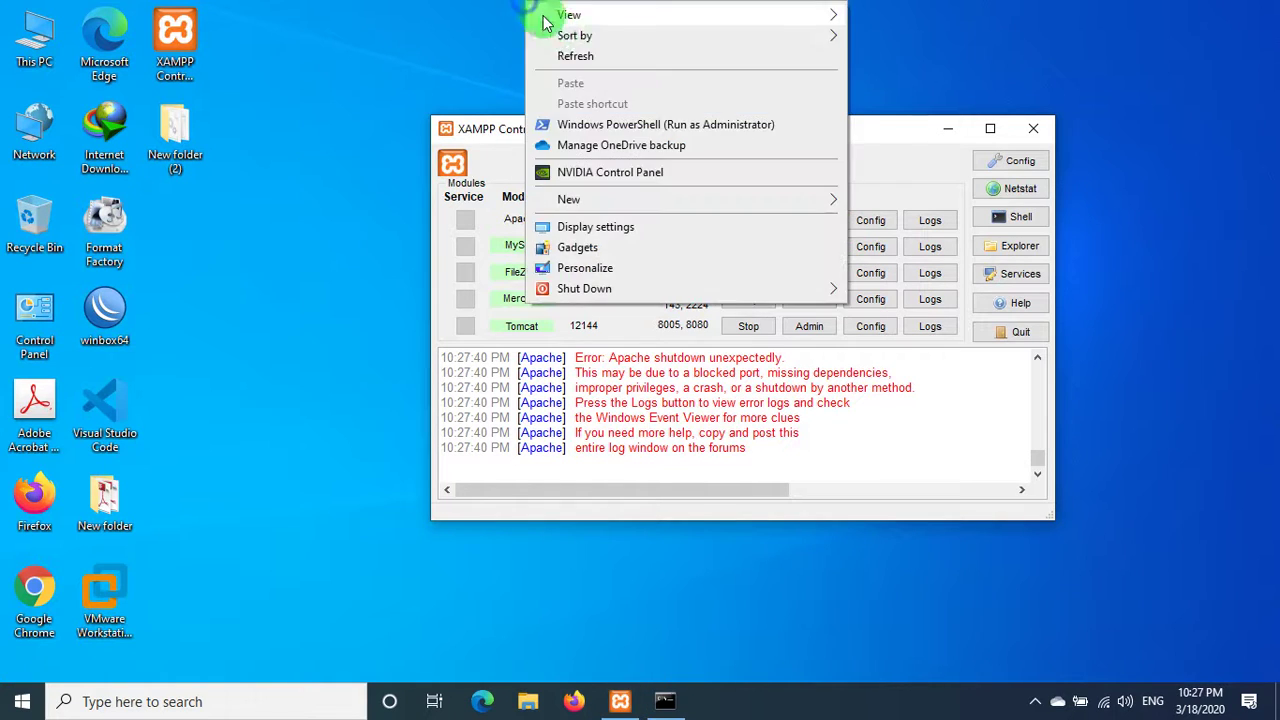
{"action": "left_click", "coordinate": [574, 57]}
{"action": "left_click", "coordinate": [748, 221]}
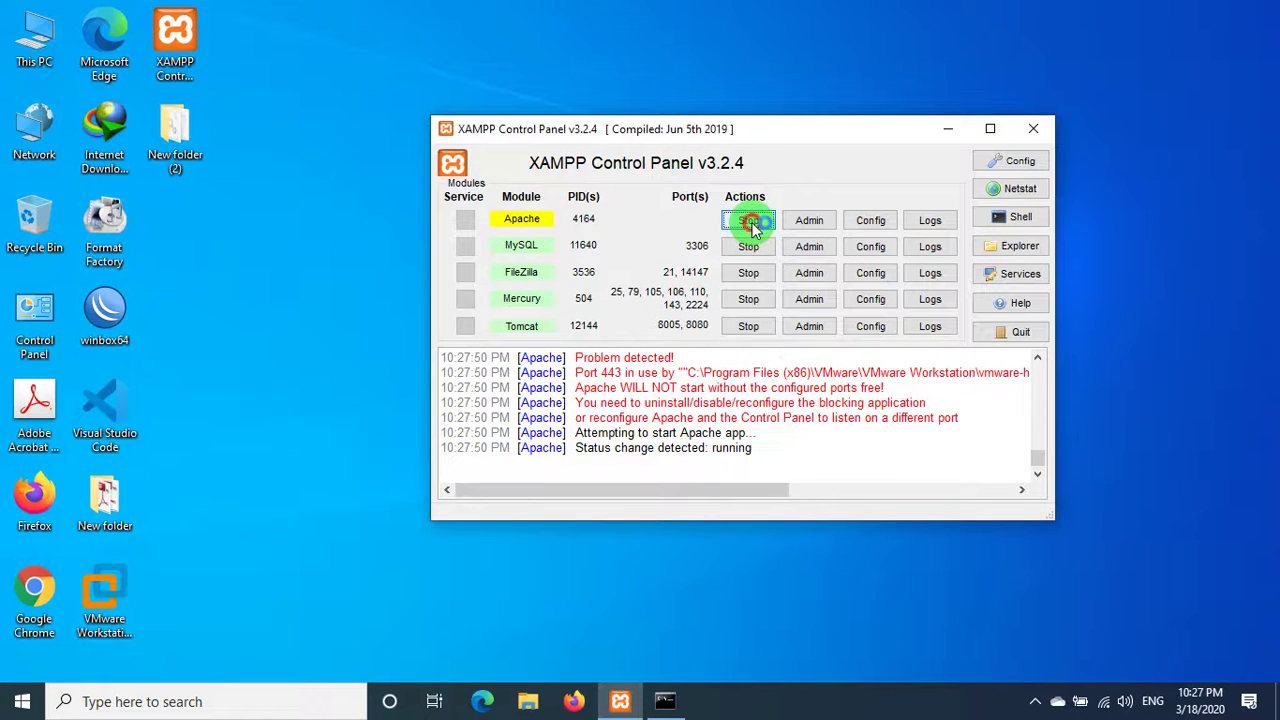
{"action": "left_click", "coordinate": [750, 222]}
{"action": "left_click", "coordinate": [750, 222]}
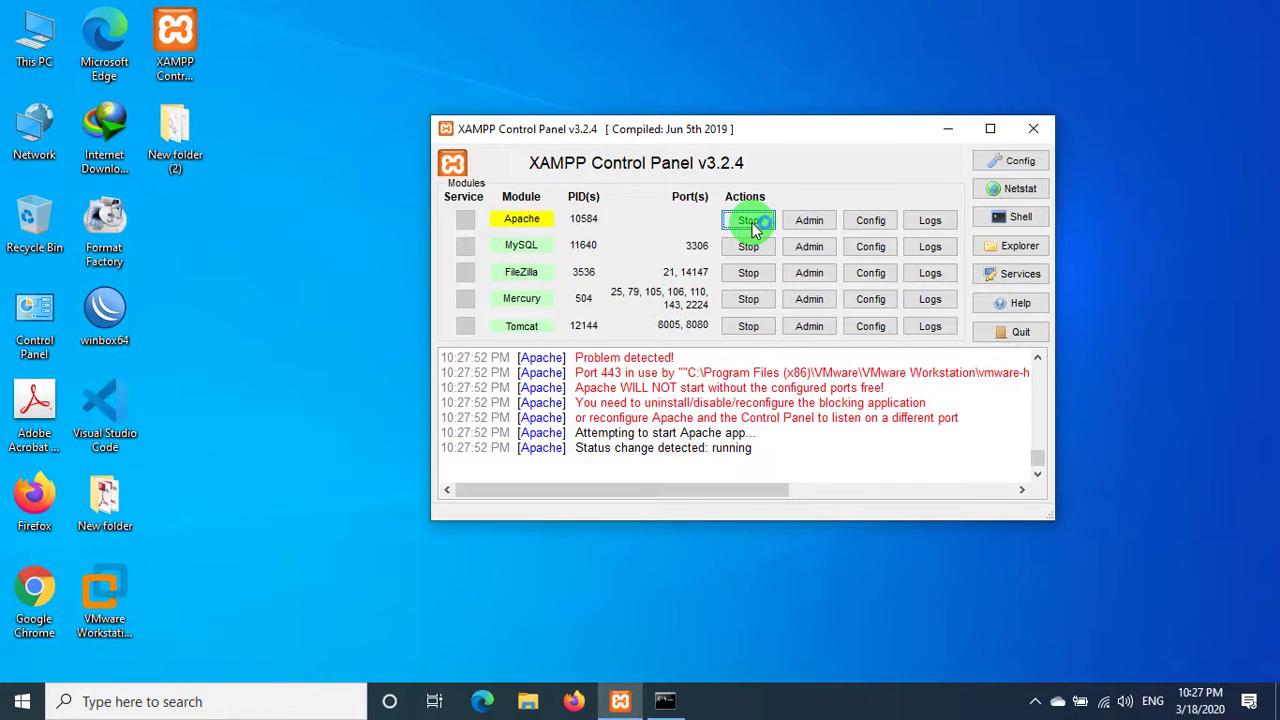
{"action": "right_click", "coordinate": [642, 4]}
{"action": "left_click", "coordinate": [690, 57]}
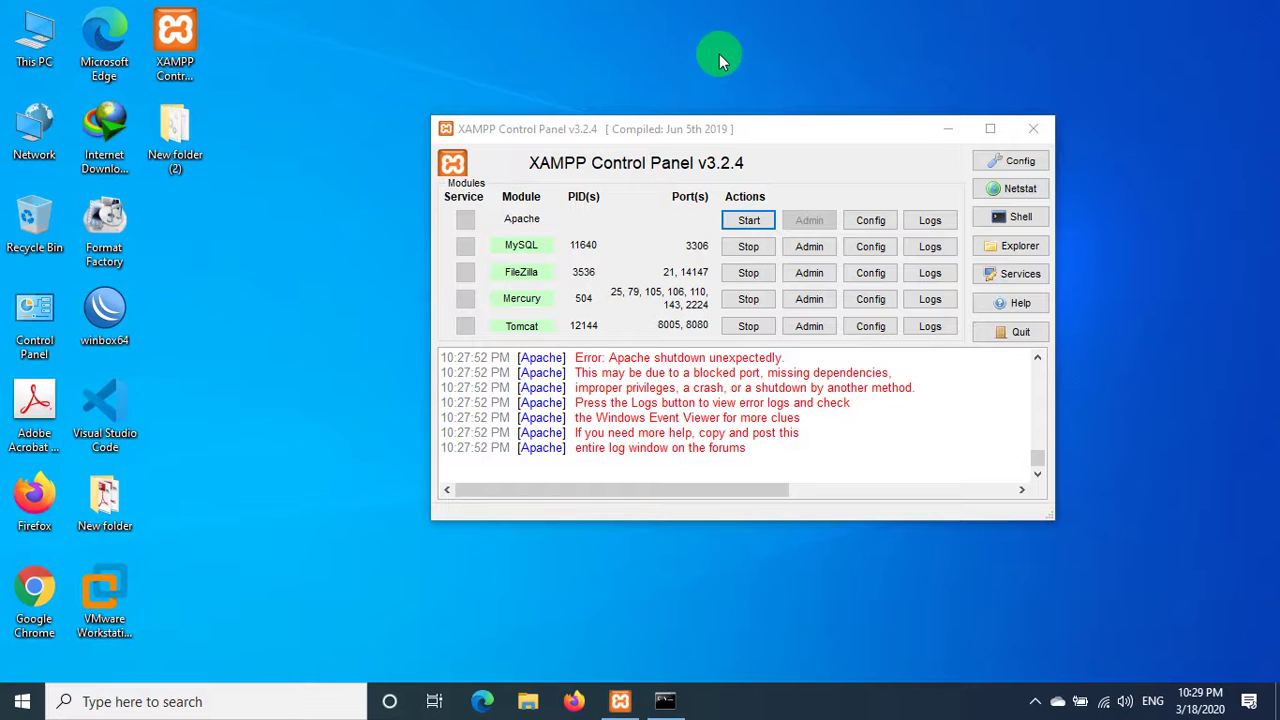
- Retry Apache once more, then open httpd.conf in Notepad from Apache's Config list
{"action": "left_click", "coordinate": [749, 220]}
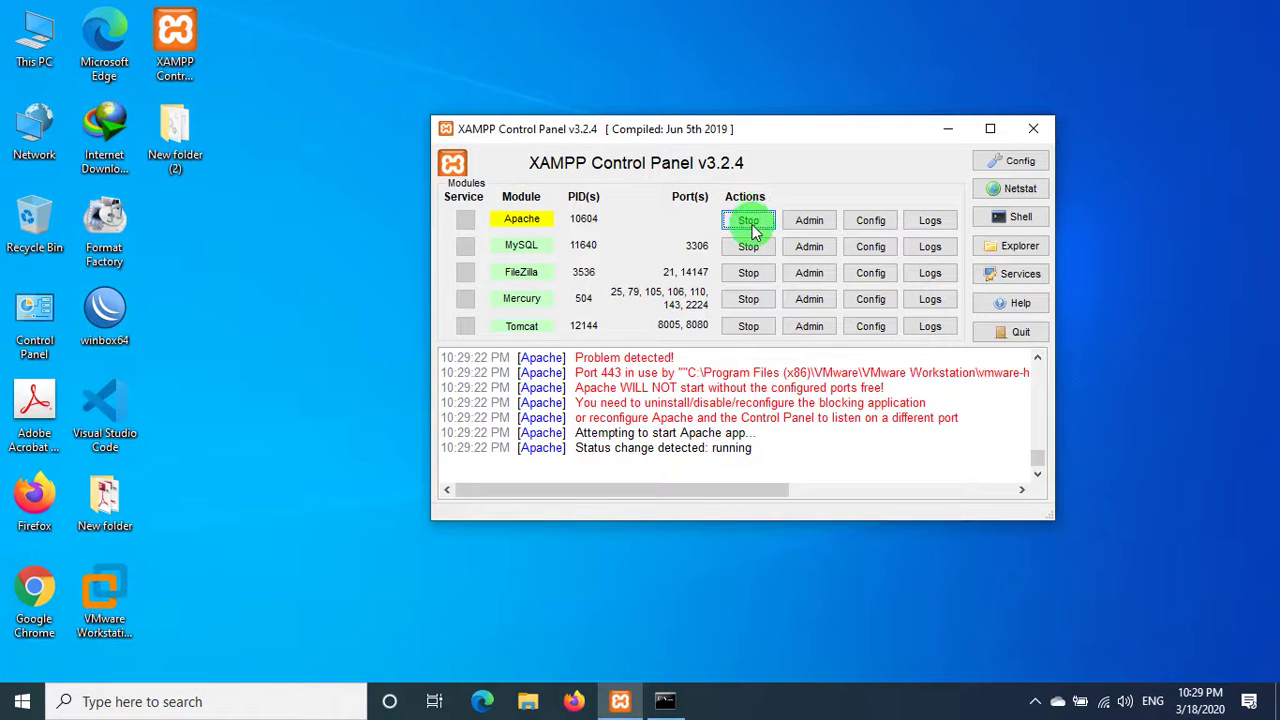
{"action": "right_click", "coordinate": [423, 63]}
{"action": "left_click", "coordinate": [475, 115]}
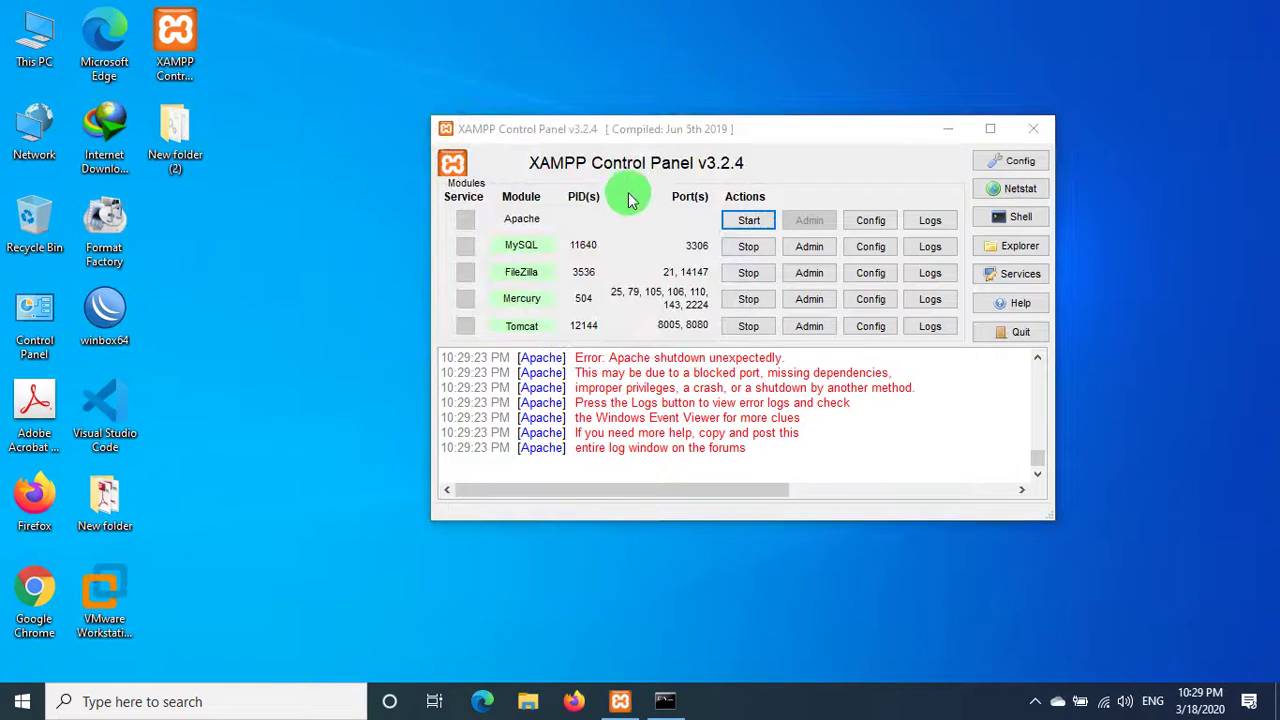
{"action": "left_click", "coordinate": [880, 228]}
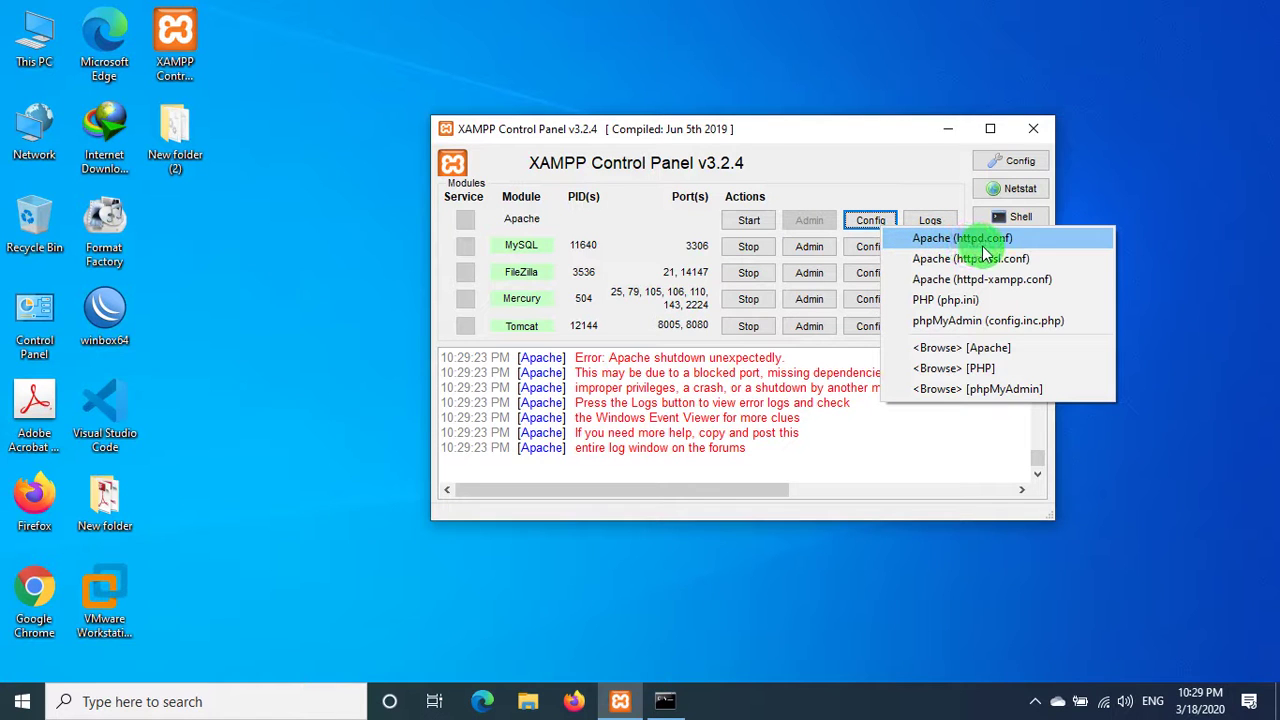
{"action": "left_click", "coordinate": [988, 242]}
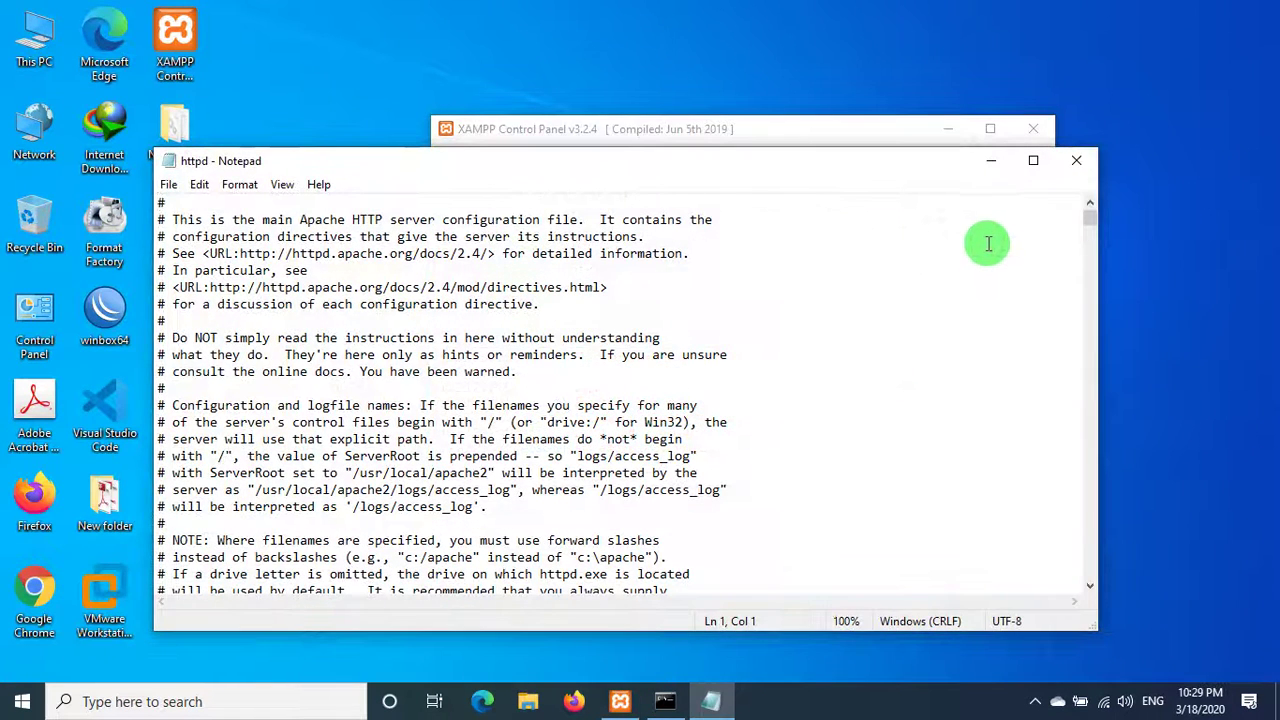
- Search httpd.conf for 80 and change the Listen port to 20
{"action": "key", "text": "ctrl+f"}
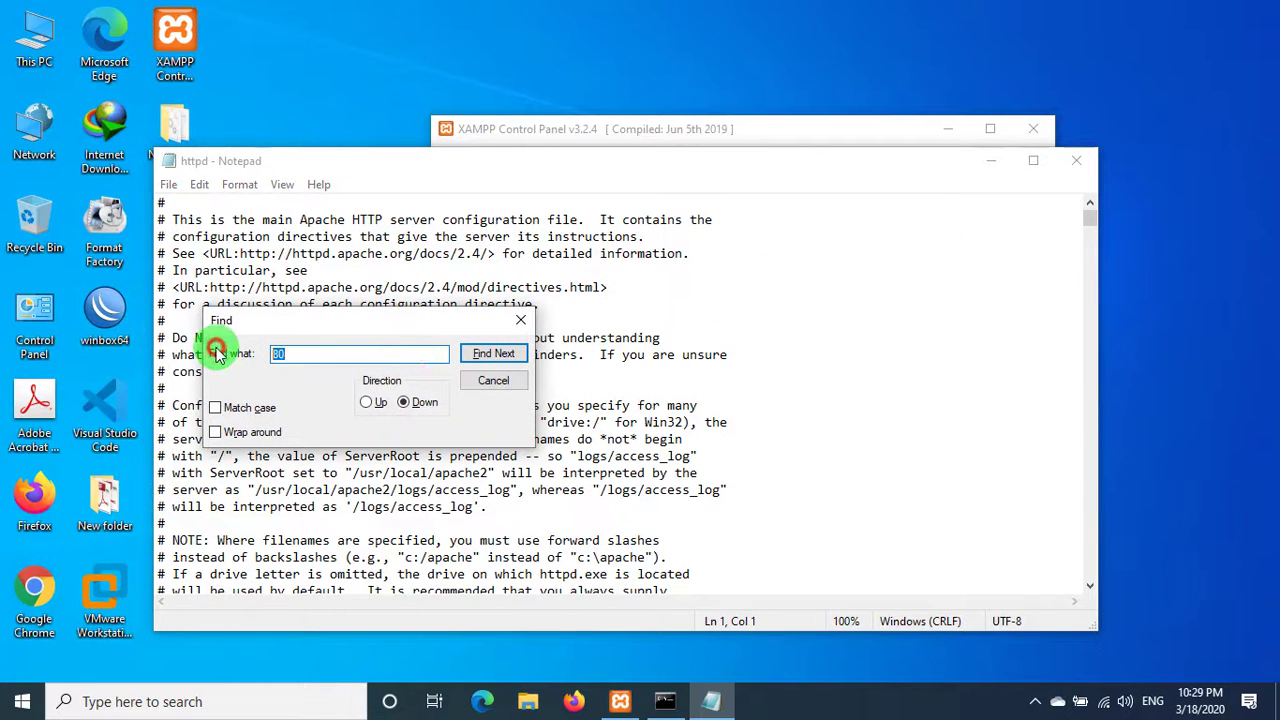
{"action": "left_click", "coordinate": [493, 357]}
{"action": "left_click", "coordinate": [315, 577]}
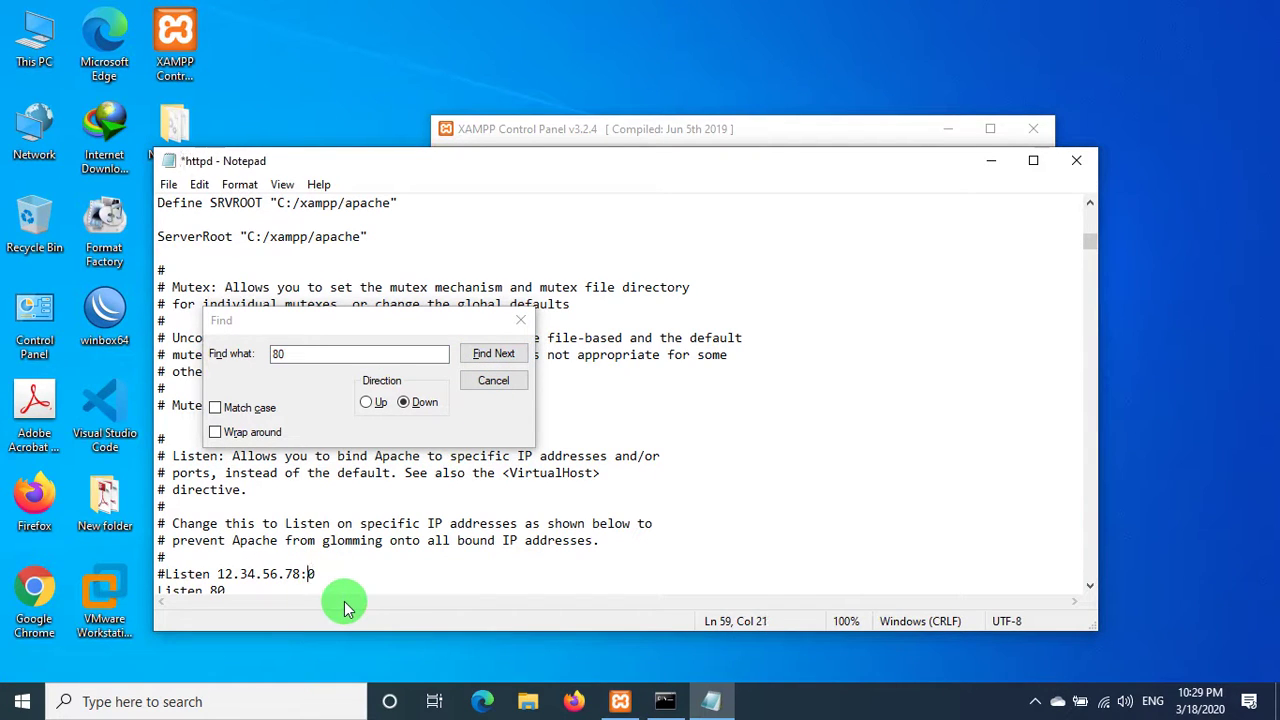
{"action": "type", "text": "2"}
{"action": "scroll", "coordinate": [340, 600], "scroll_direction": "down", "scroll_amount": 2}
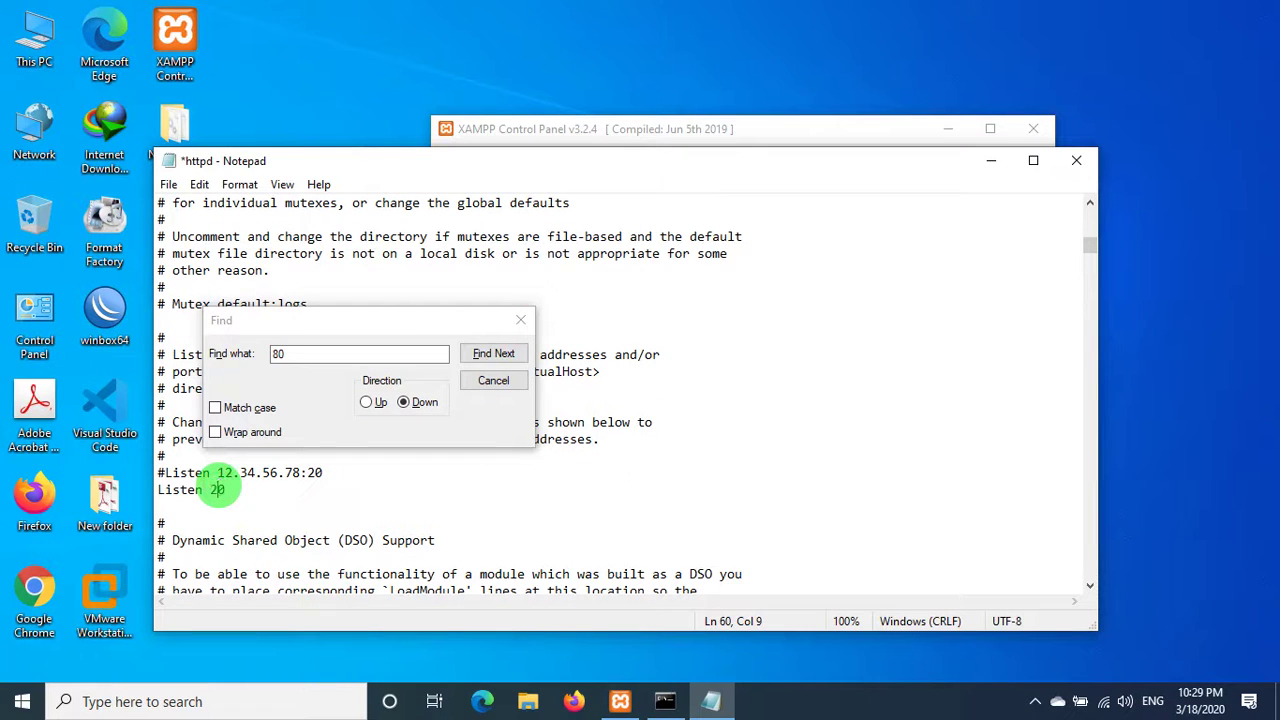
{"action": "double_click", "coordinate": [210, 489]}
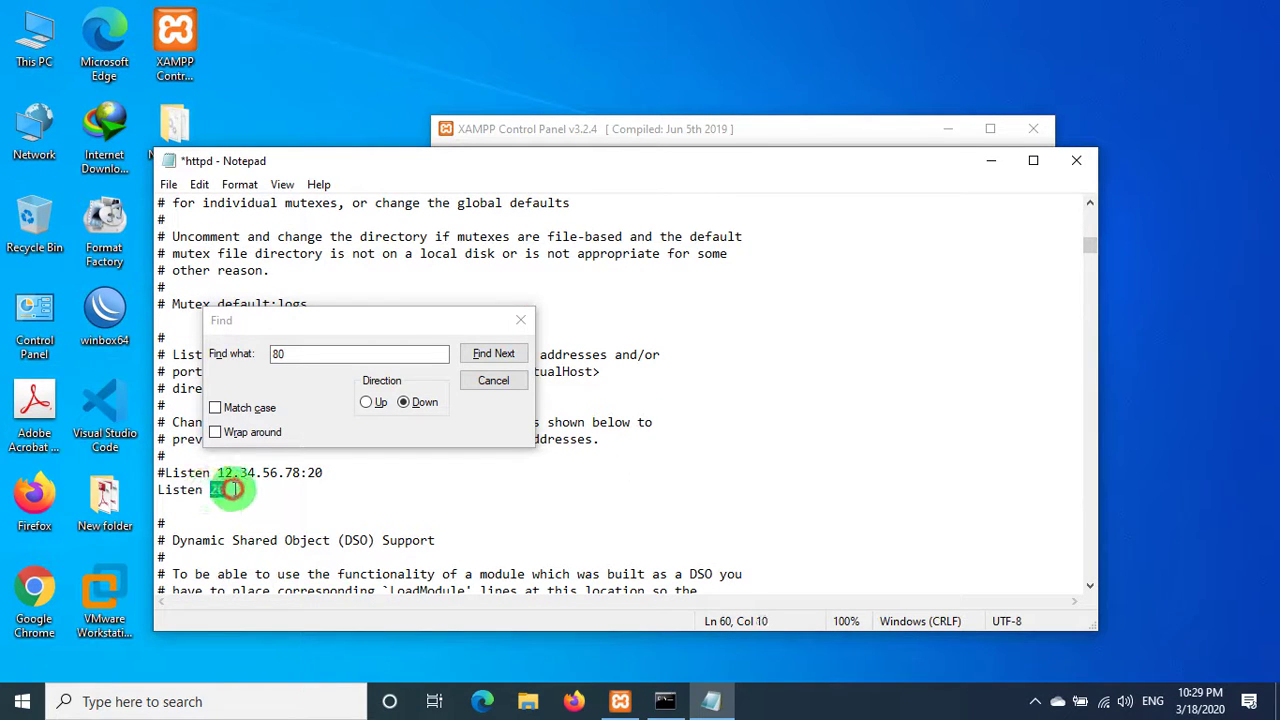
{"action": "type", "text": "20"}
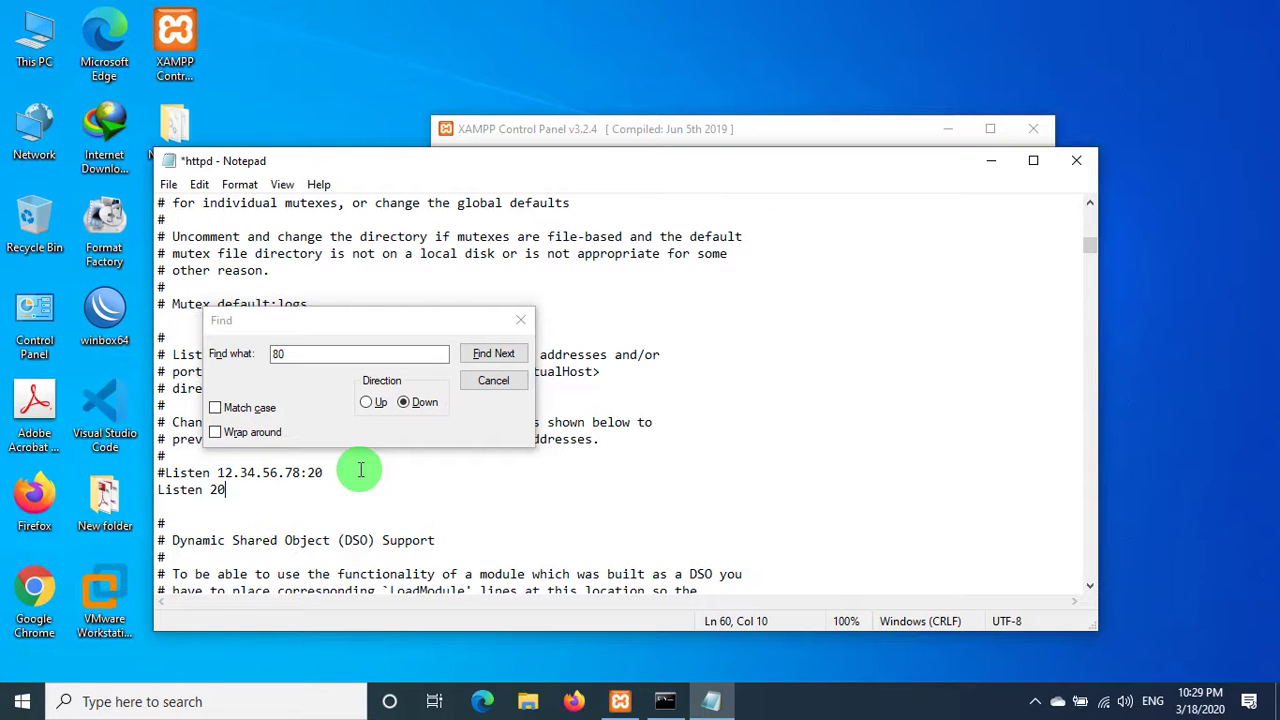
- Find the remaining 80s, set ServerName to localhost:20, and confirm none are left
{"action": "scroll", "coordinate": [299, 507], "scroll_direction": "down", "scroll_amount": 1}
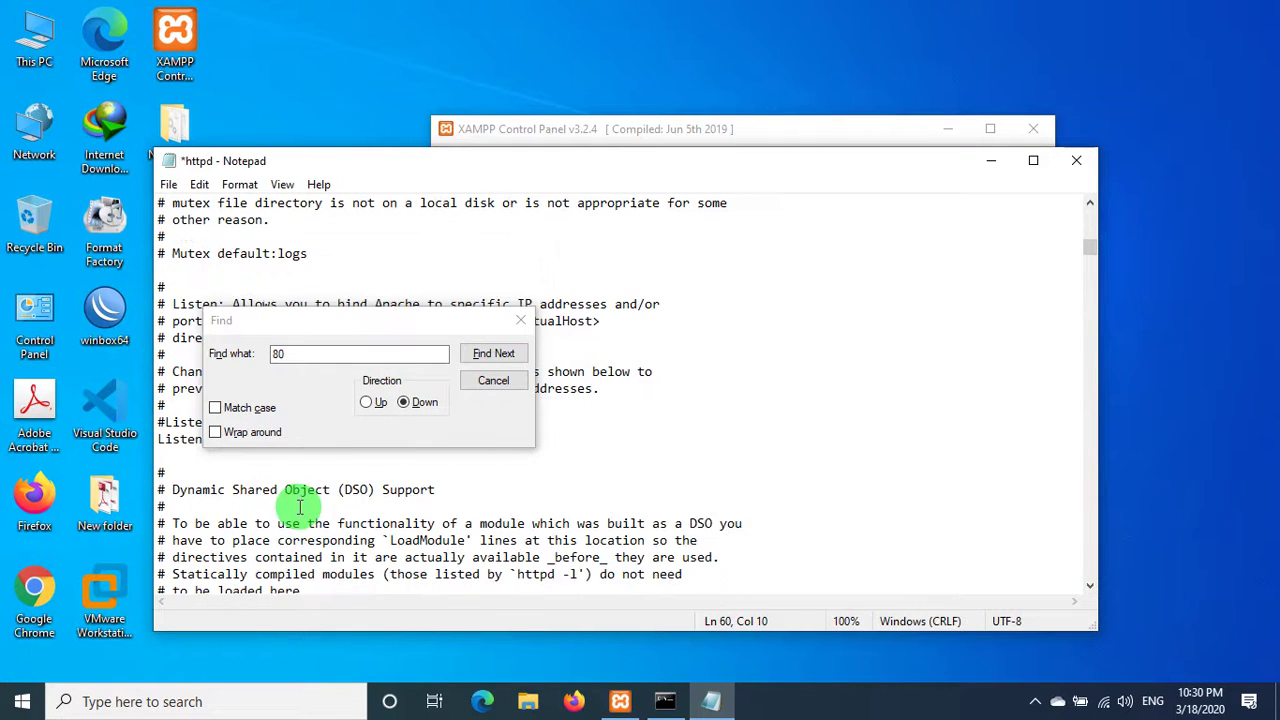
{"action": "scroll", "coordinate": [299, 507], "scroll_direction": "down", "scroll_amount": 20}
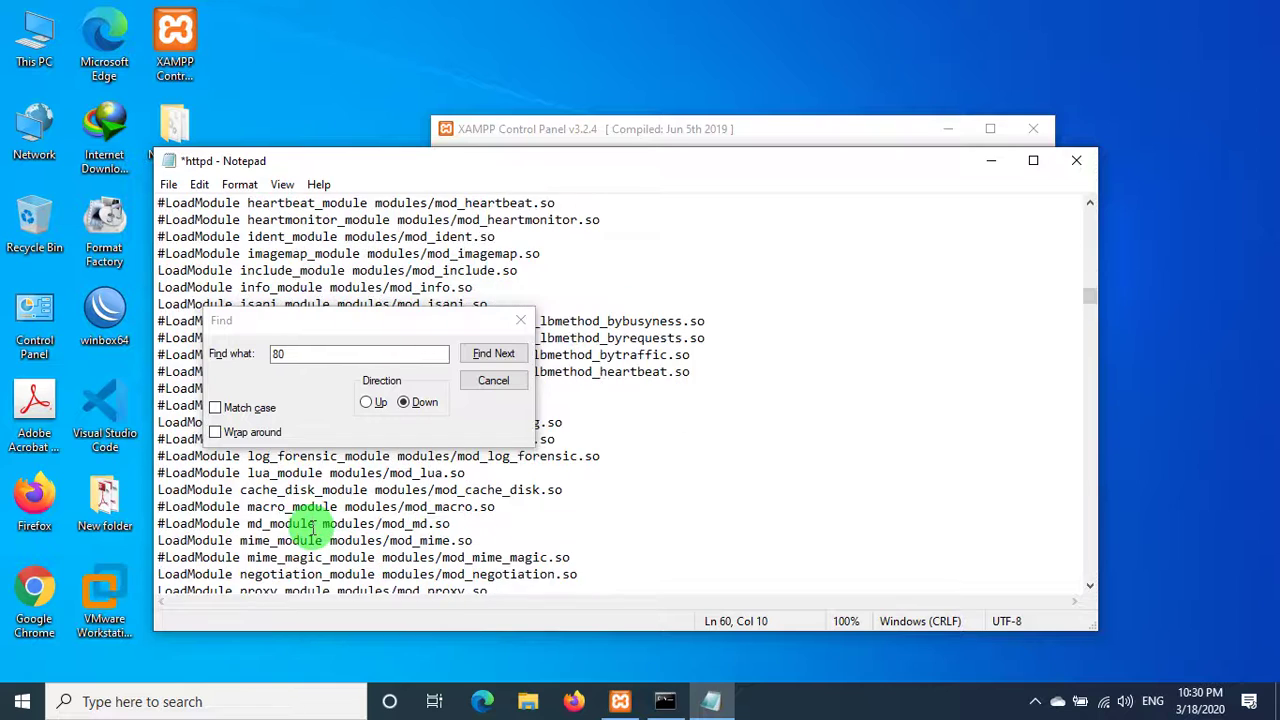
{"action": "scroll", "coordinate": [312, 527], "scroll_direction": "down", "scroll_amount": 20}
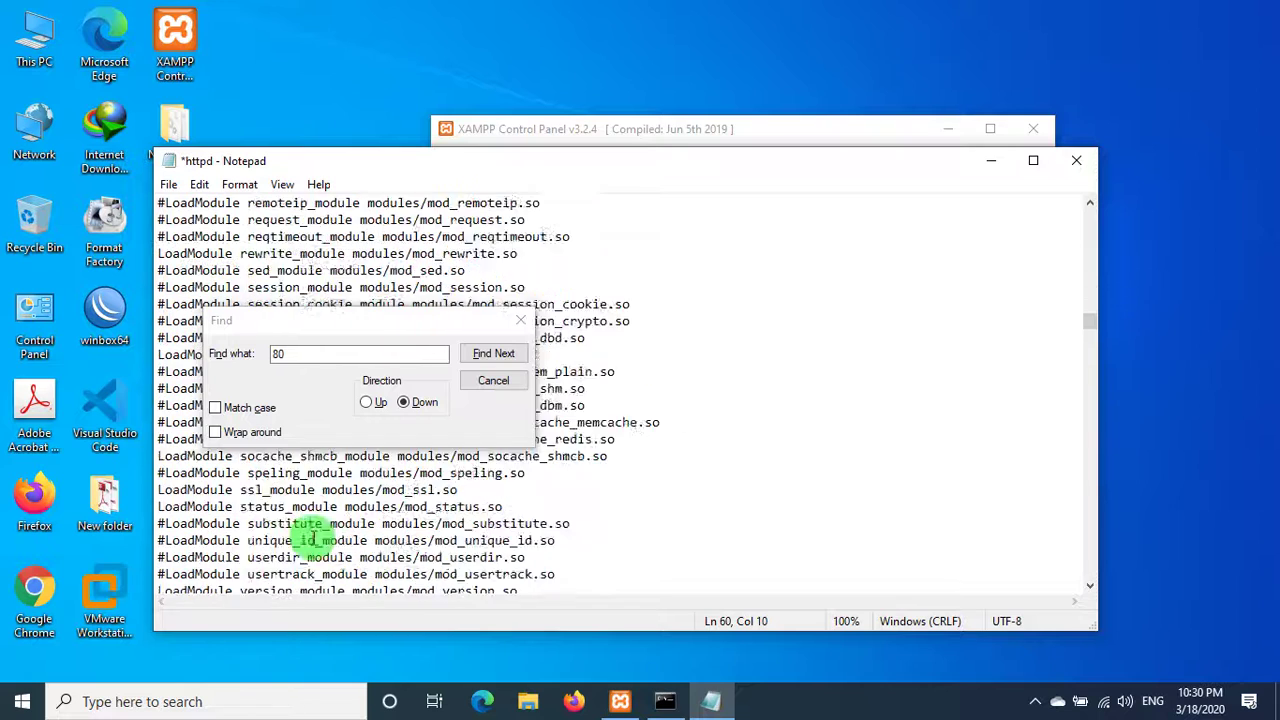
{"action": "left_click", "coordinate": [480, 354]}
{"action": "left_click", "coordinate": [363, 473]}
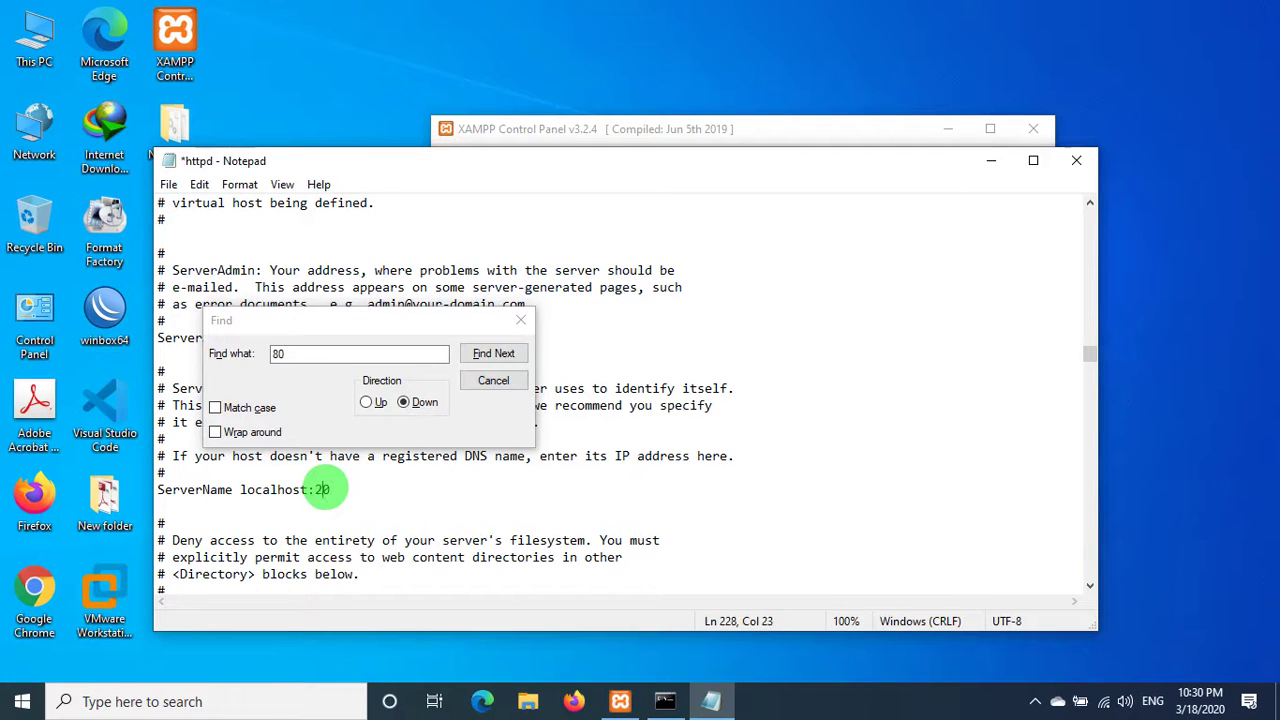
{"action": "left_click", "coordinate": [482, 354]}
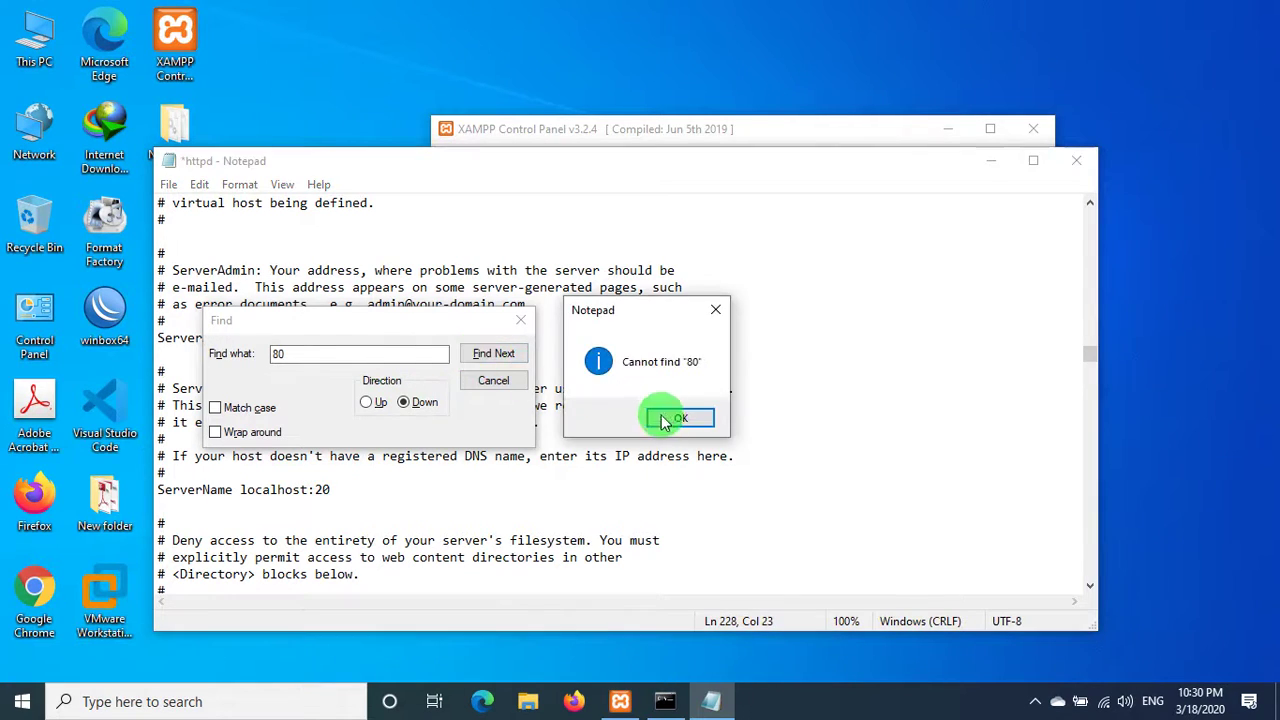
{"action": "left_click", "coordinate": [667, 417]}
{"action": "left_click", "coordinate": [495, 380]}
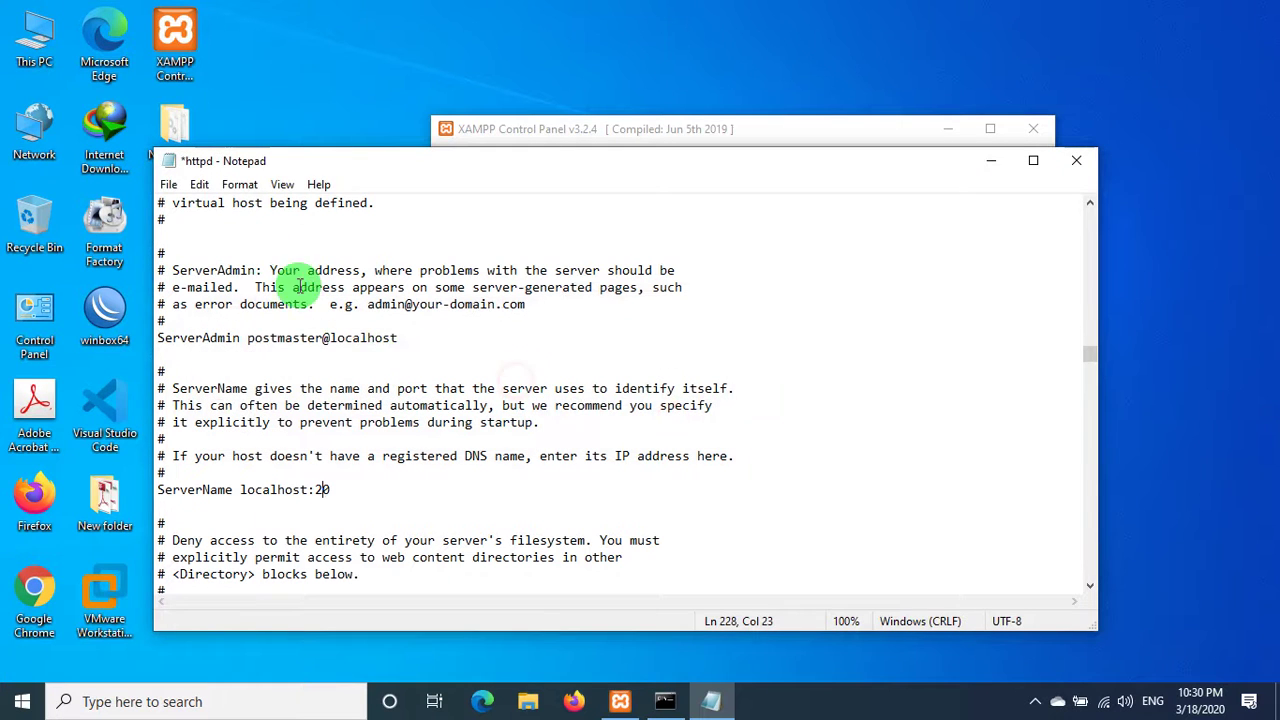
- Save httpd.conf and close Notepad
{"action": "left_click", "coordinate": [168, 186]}
{"action": "left_click", "coordinate": [214, 267]}
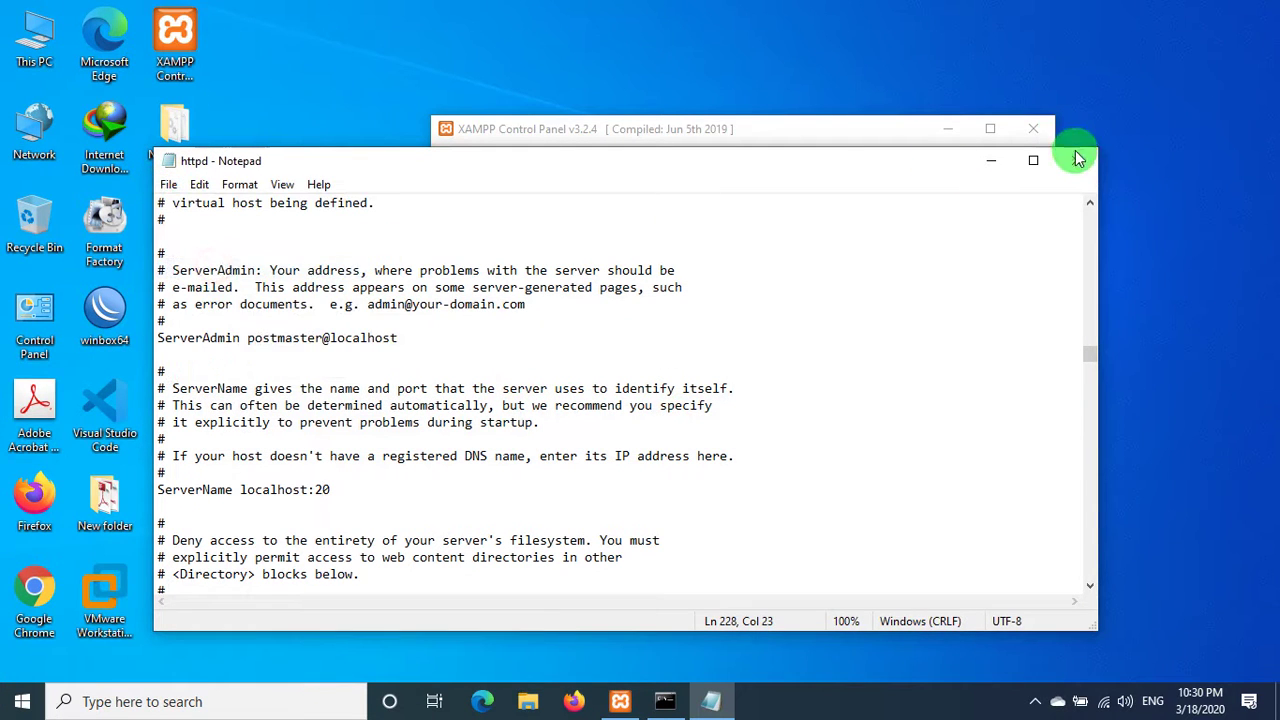
{"action": "left_click", "coordinate": [1076, 160]}
{"action": "right_click", "coordinate": [930, 30]}
- Retry starting Apache on port 20 three times, then list Apache's configuration files
{"action": "left_click", "coordinate": [971, 77]}
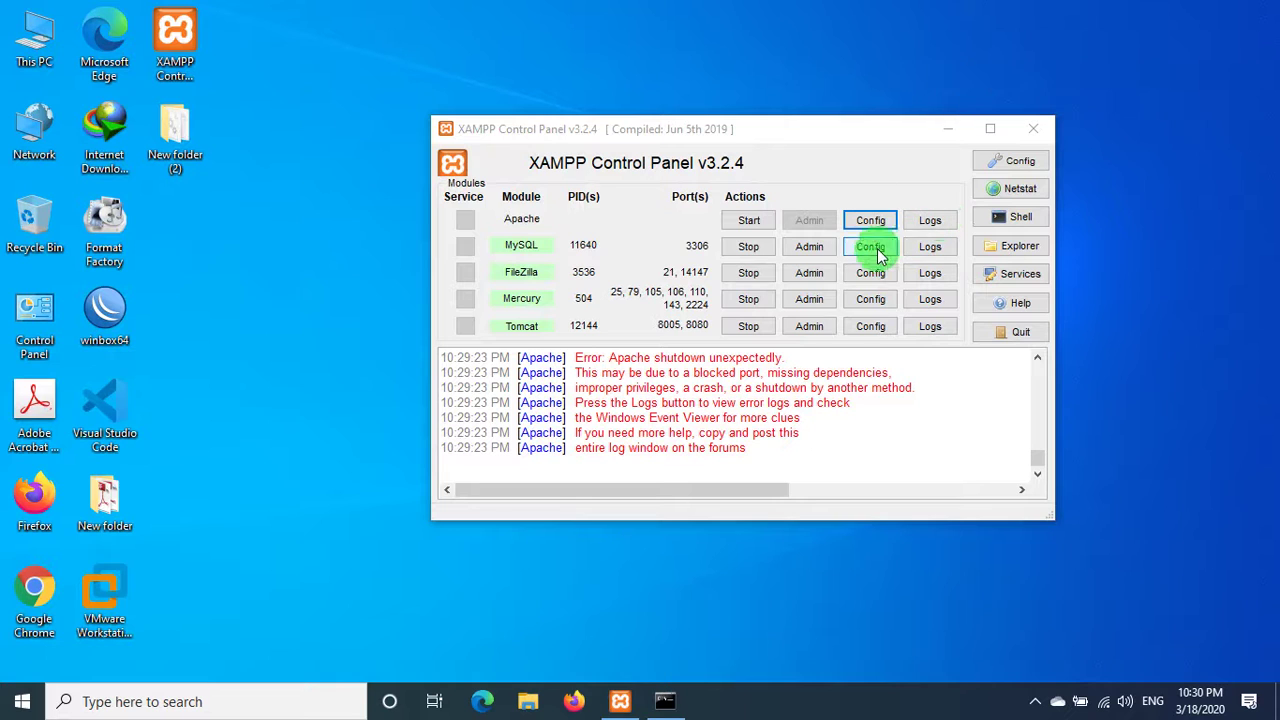
{"action": "left_click", "coordinate": [740, 228]}
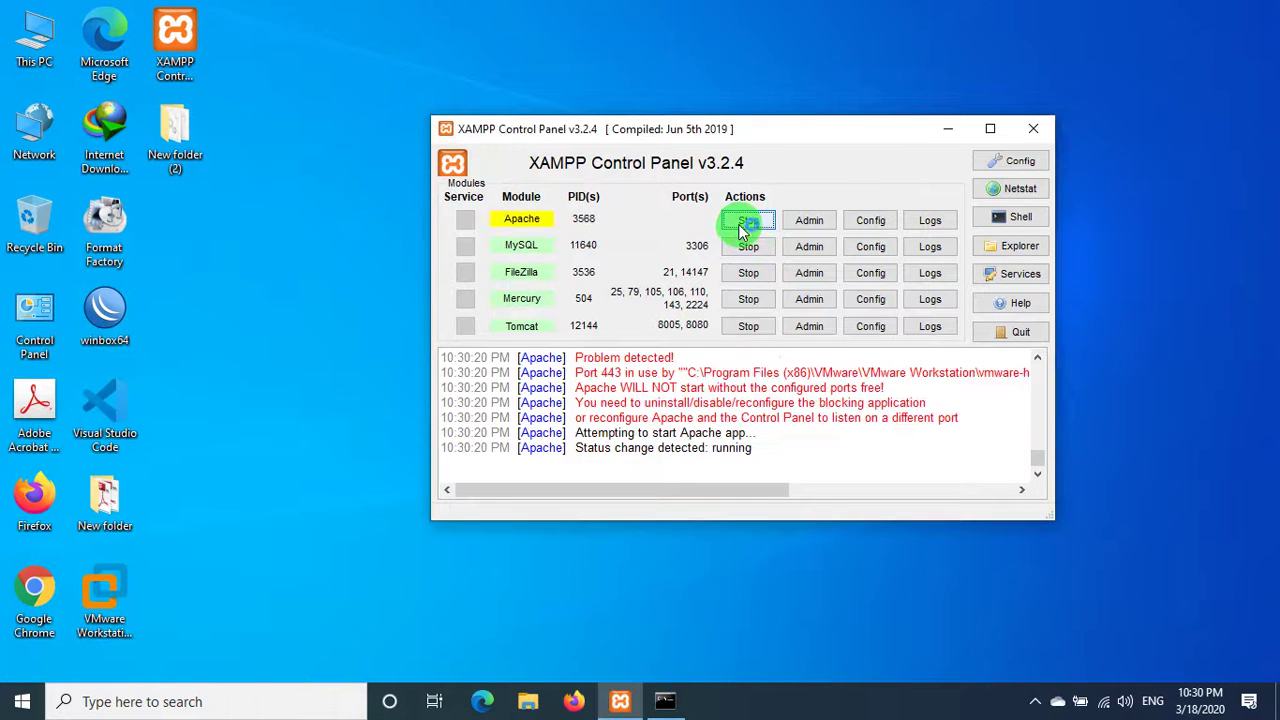
{"action": "right_click", "coordinate": [748, 52]}
{"action": "left_click", "coordinate": [790, 105]}
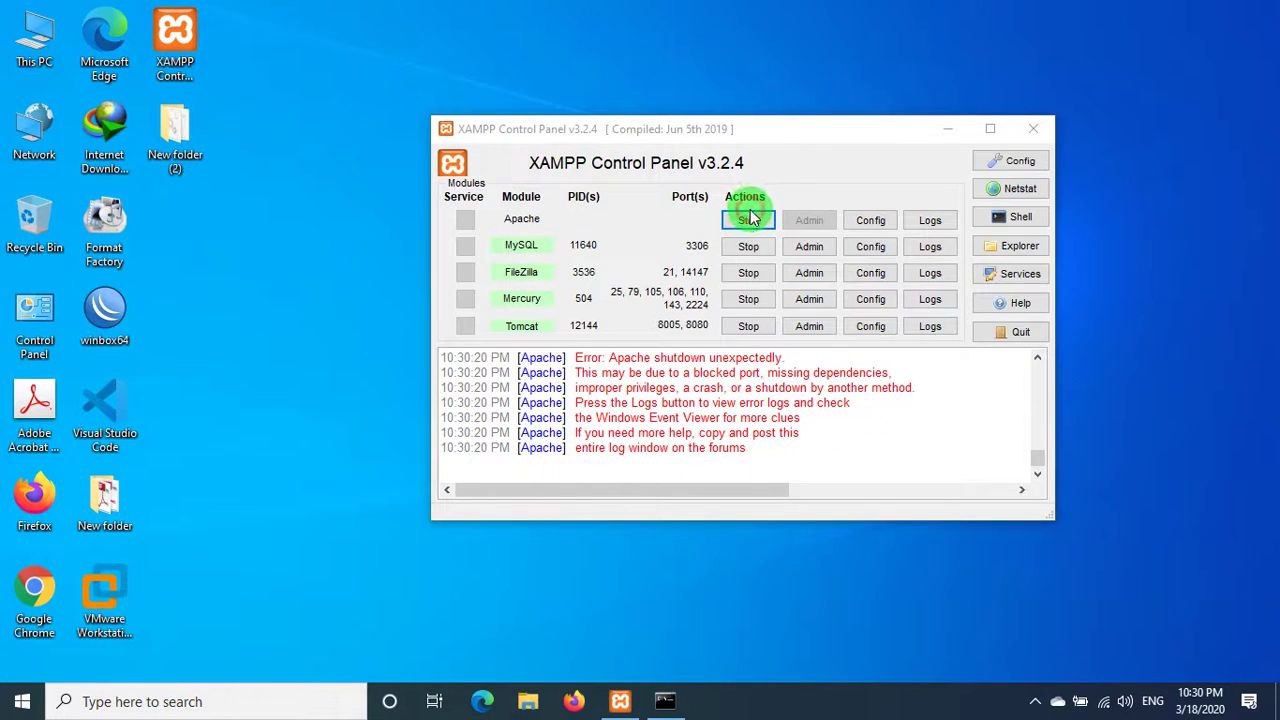
{"action": "left_click", "coordinate": [749, 219]}
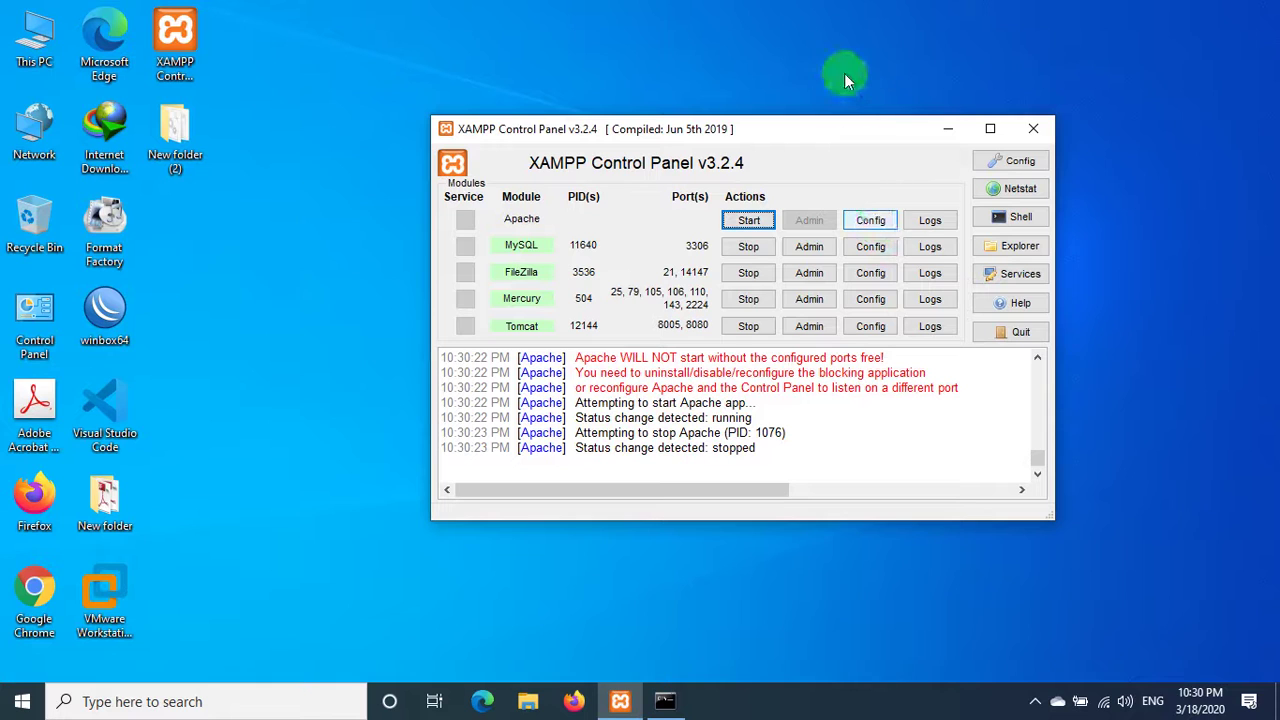
{"action": "right_click", "coordinate": [846, 66]}
{"action": "left_click", "coordinate": [889, 117]}
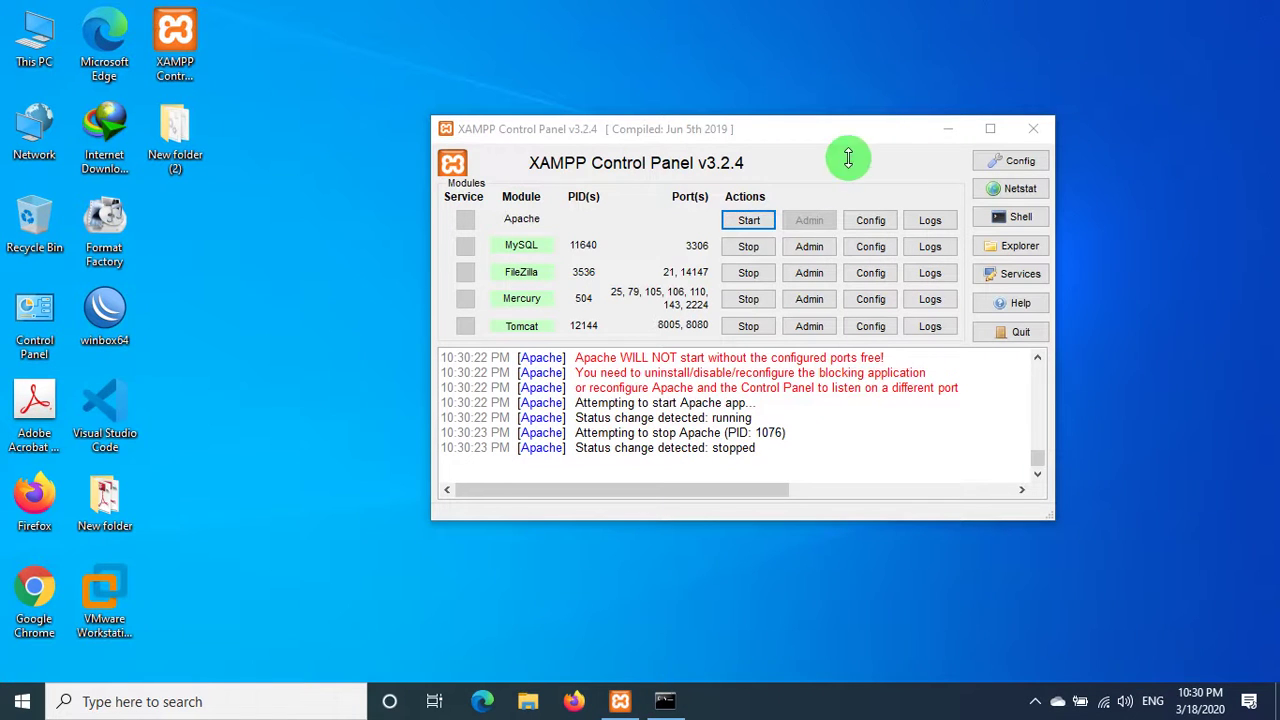
{"action": "left_click", "coordinate": [762, 220]}
{"action": "right_click", "coordinate": [781, 47]}
{"action": "left_click", "coordinate": [830, 101]}
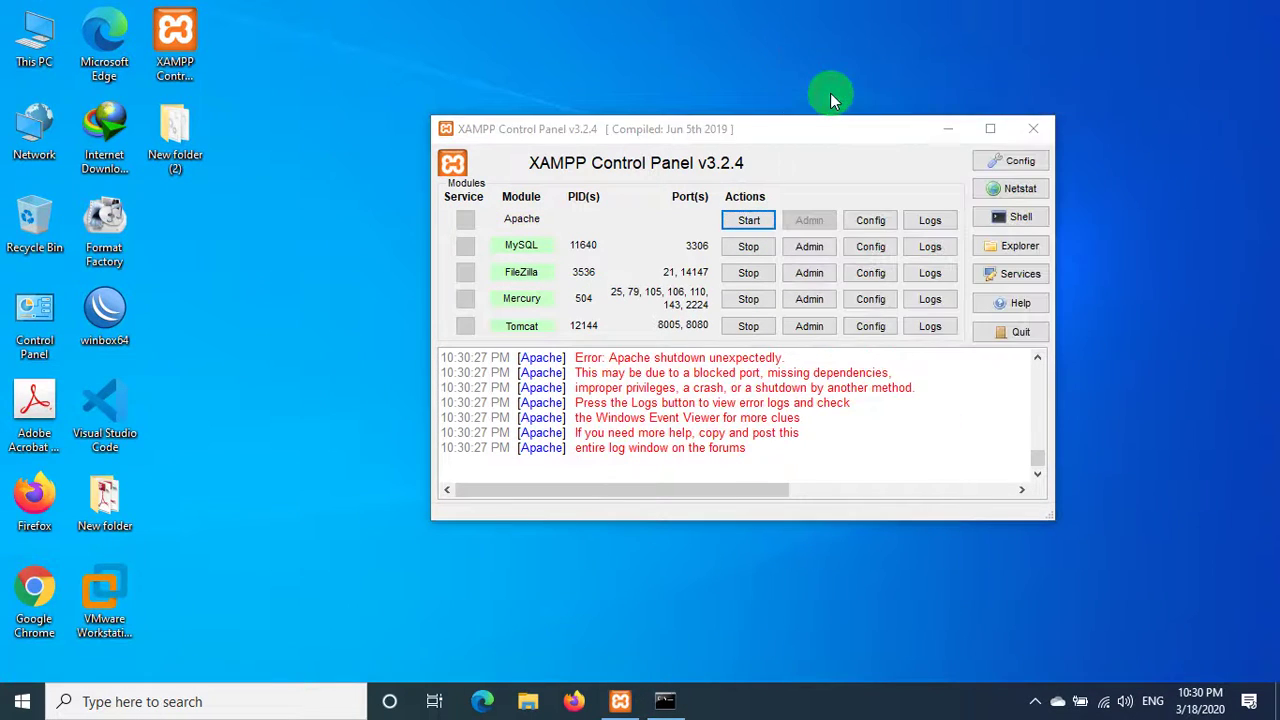
{"action": "left_click", "coordinate": [878, 220]}
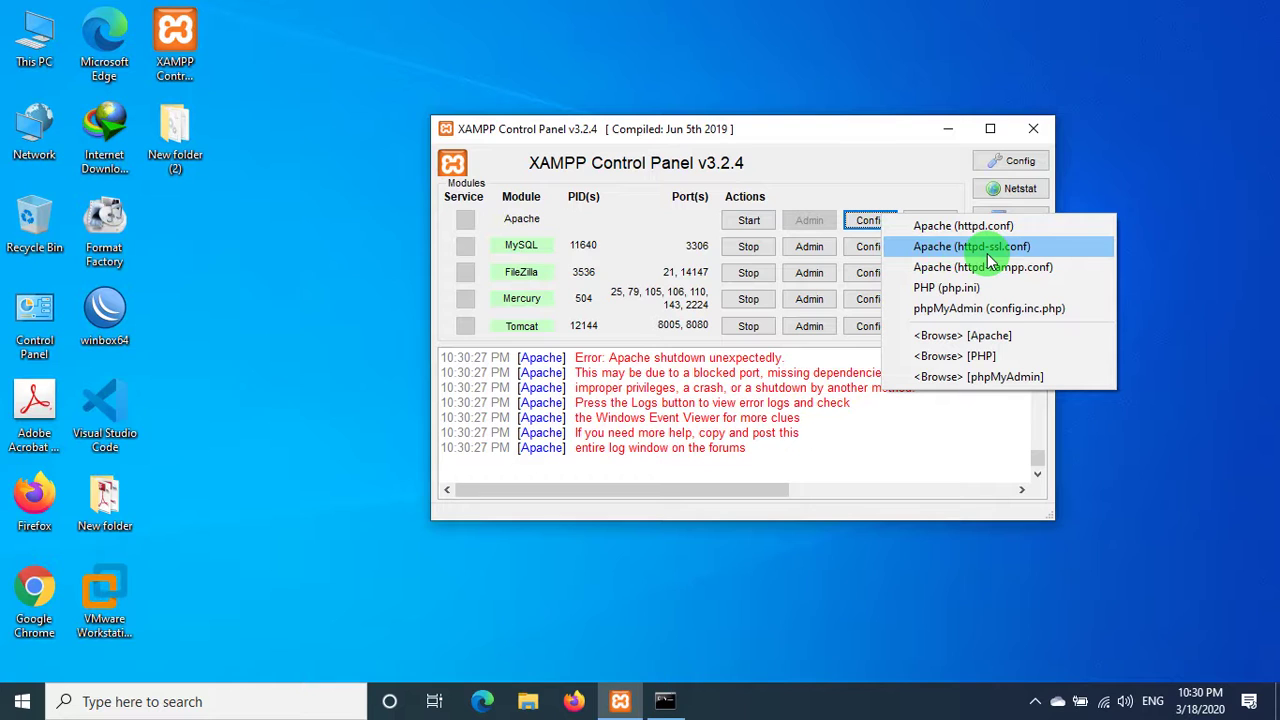
- Open httpd-ssl.conf, search for 43, and change Listen 443 to 4433
{"action": "left_click", "coordinate": [1000, 248]}
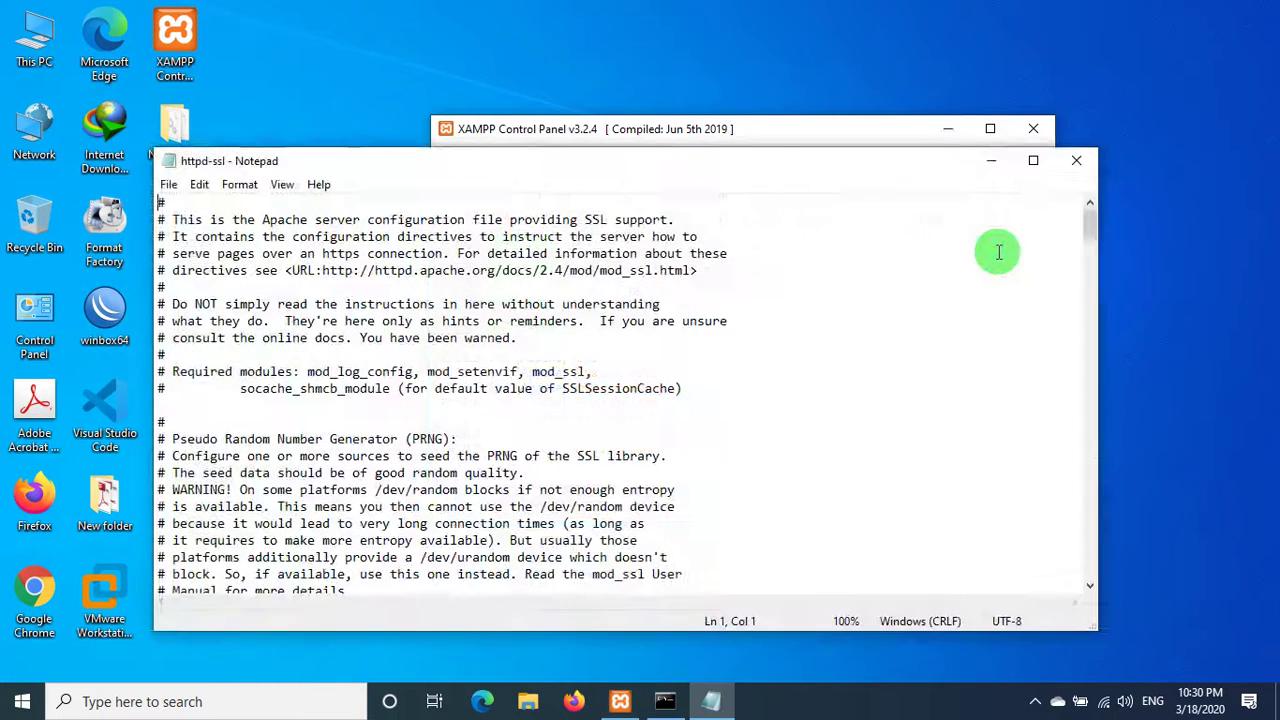
{"action": "key", "text": "ctrl+f"}
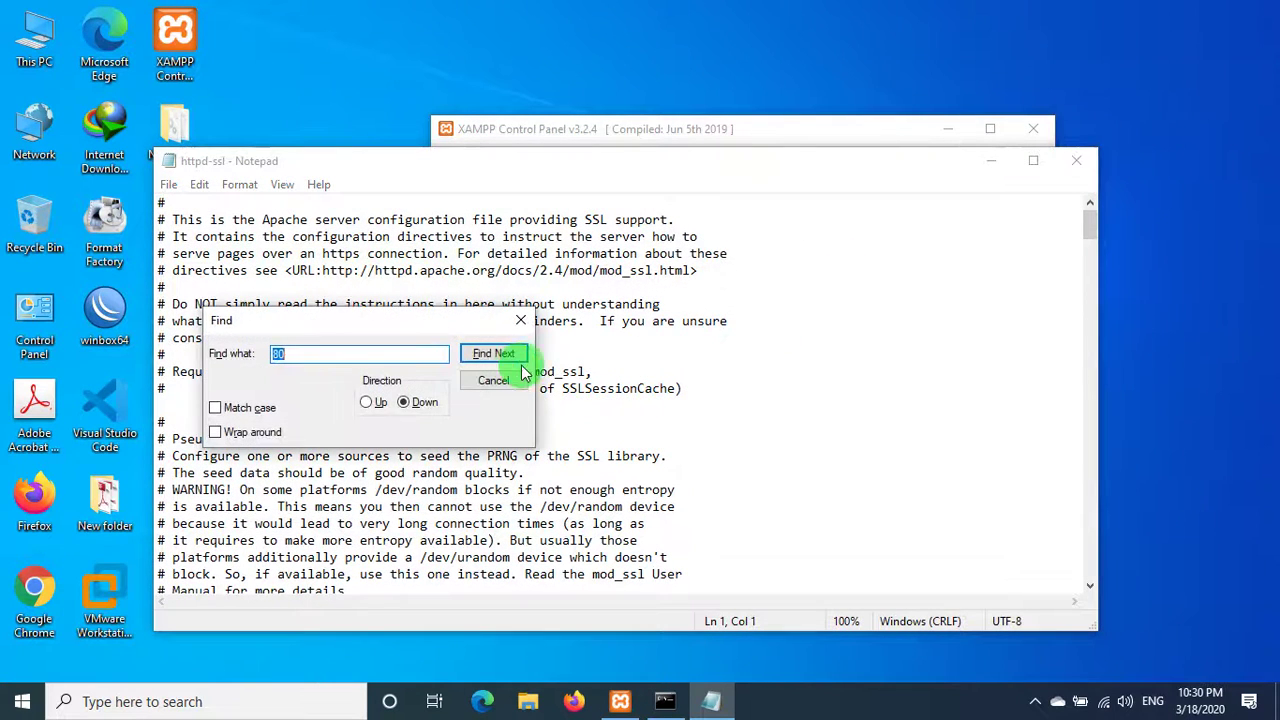
{"action": "left_click", "coordinate": [505, 362]}
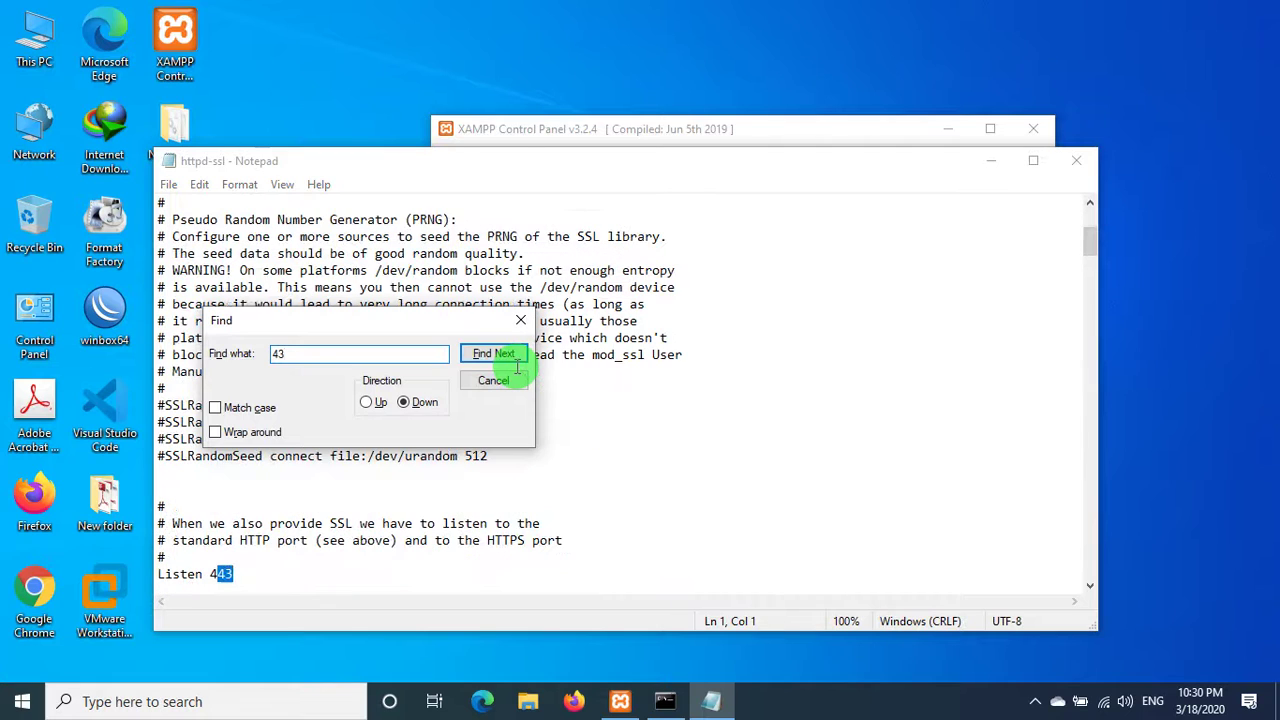
{"action": "left_click", "coordinate": [314, 551]}
{"action": "left_click", "coordinate": [288, 573]}
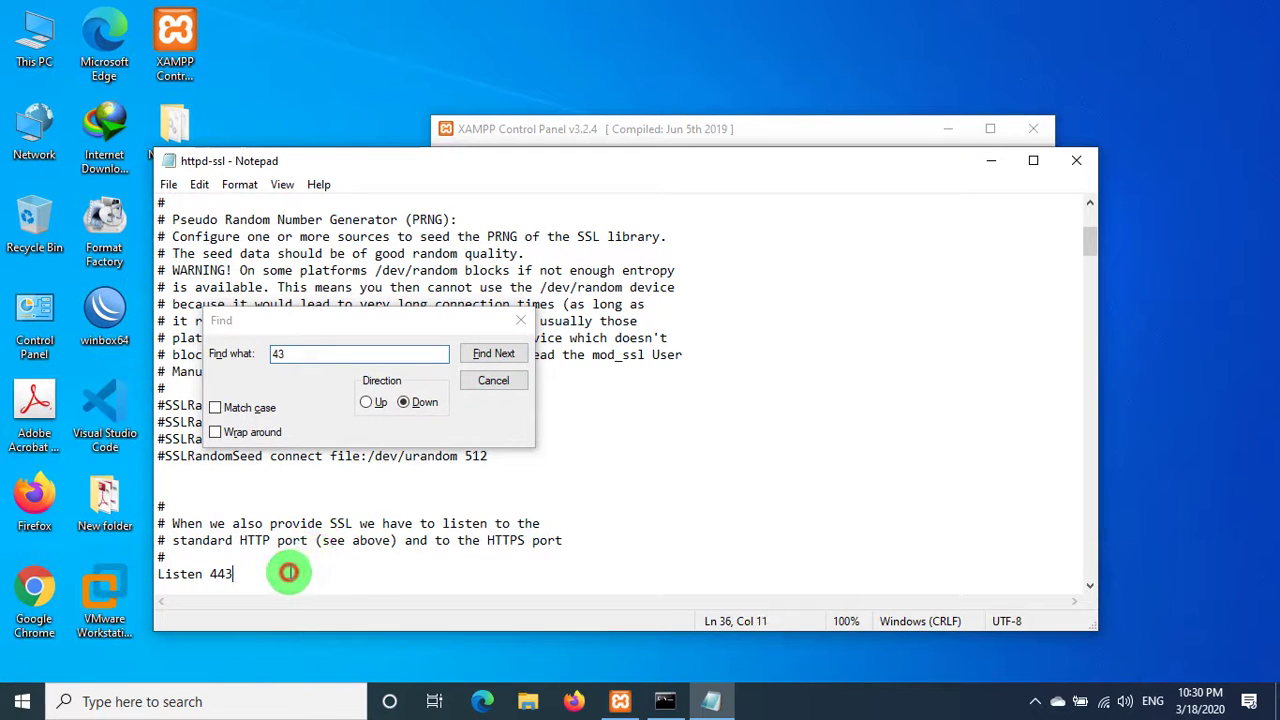
{"action": "type", "text": "3"}
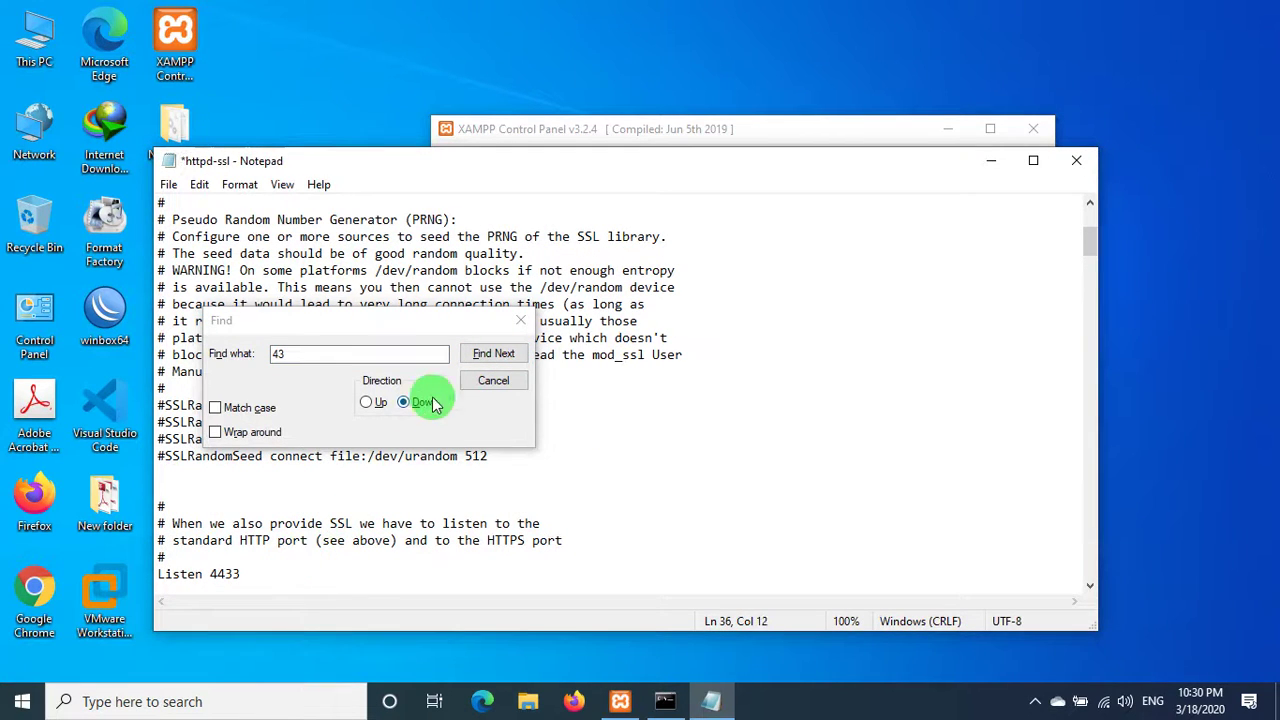
- Change the VirtualHost and ServerName ports to 4433 and confirm no 443 remains
{"action": "left_click", "coordinate": [493, 353]}
{"action": "left_click", "coordinate": [352, 574]}
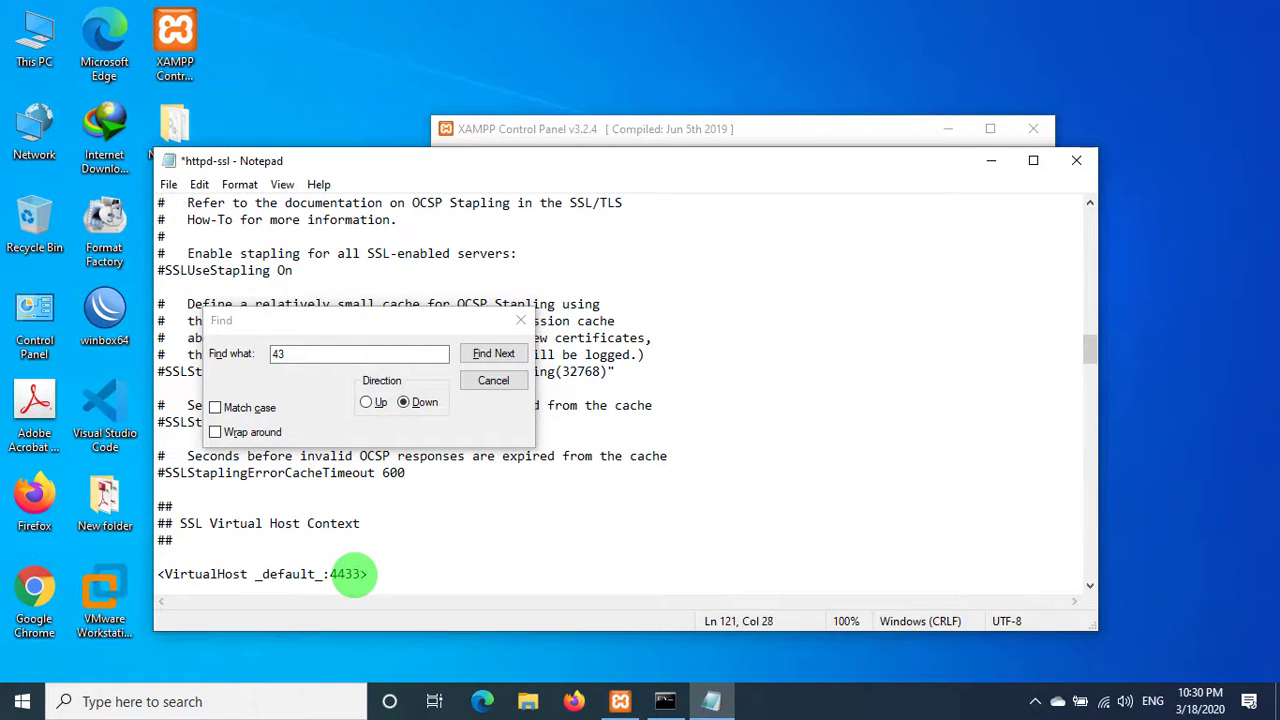
{"action": "left_click", "coordinate": [355, 577]}
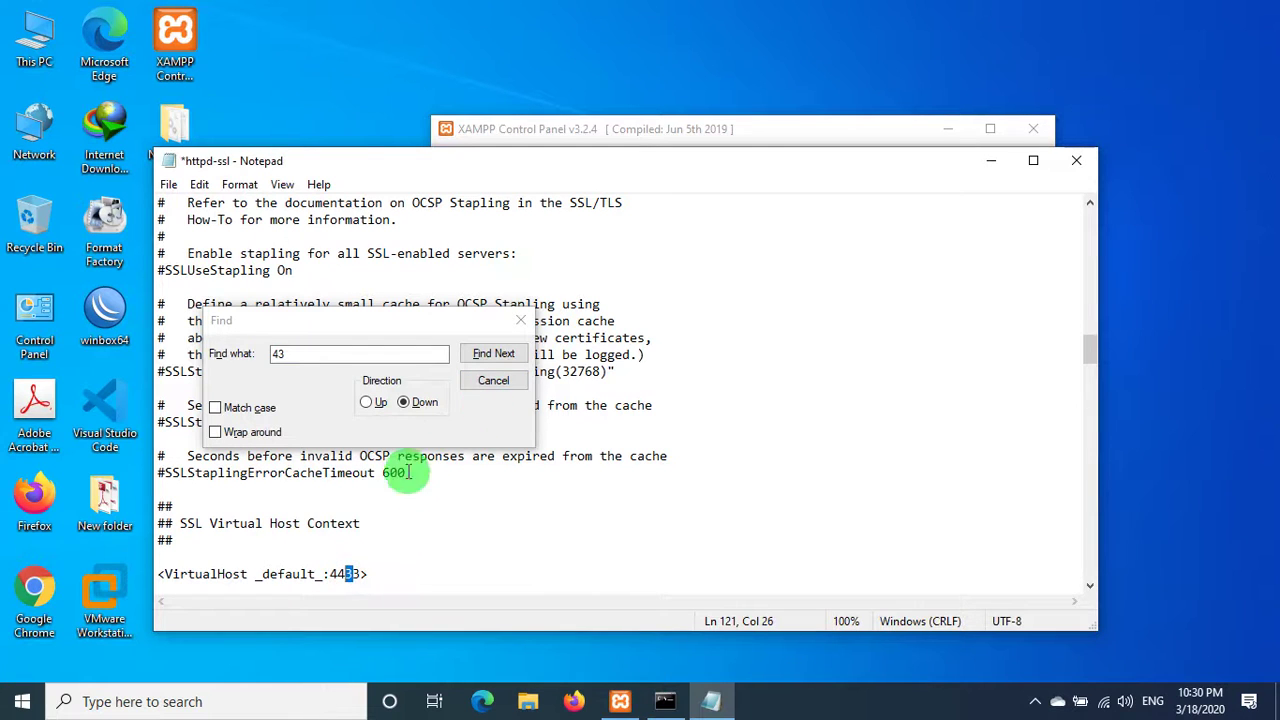
{"action": "left_click", "coordinate": [352, 557]}
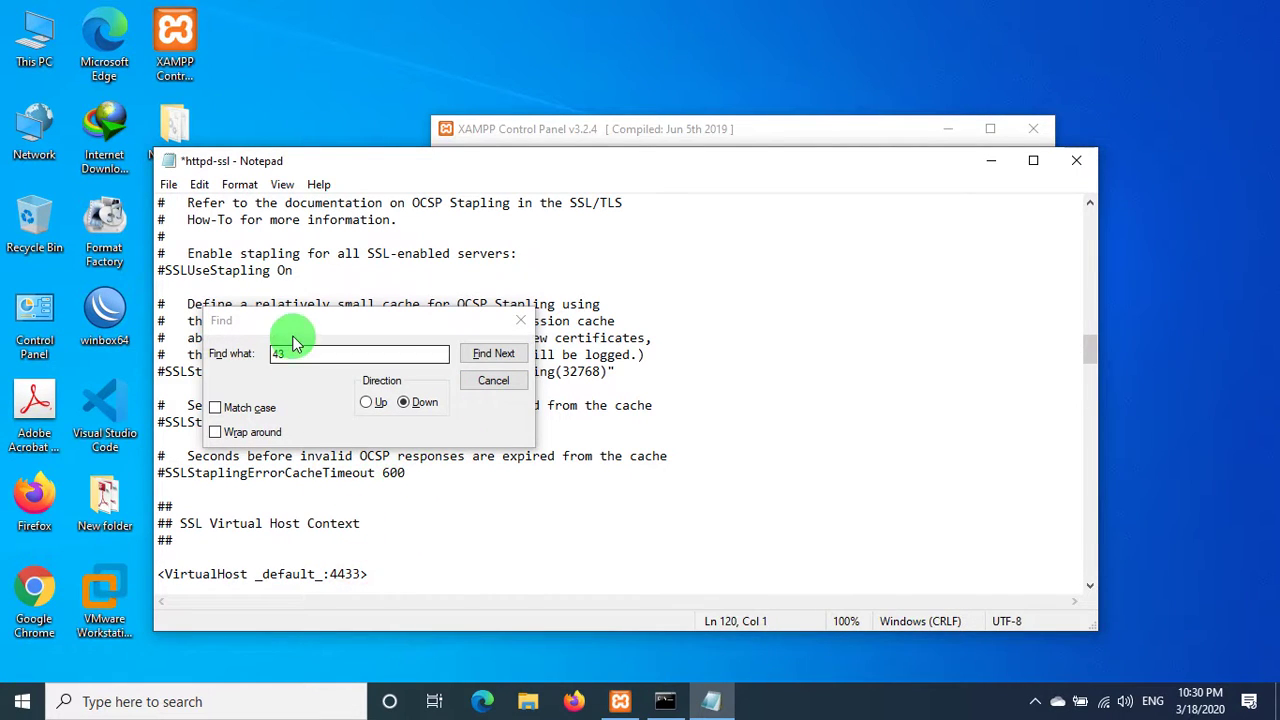
{"action": "left_click", "coordinate": [485, 358]}
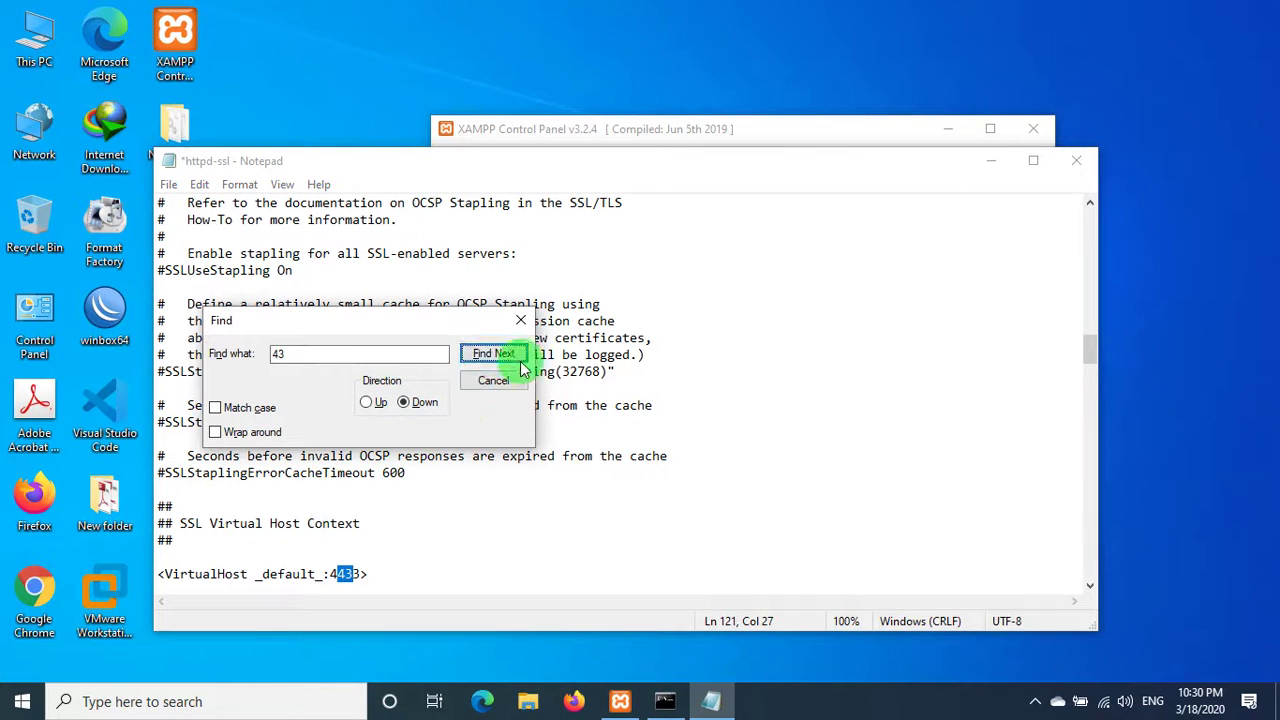
{"action": "left_click", "coordinate": [493, 358]}
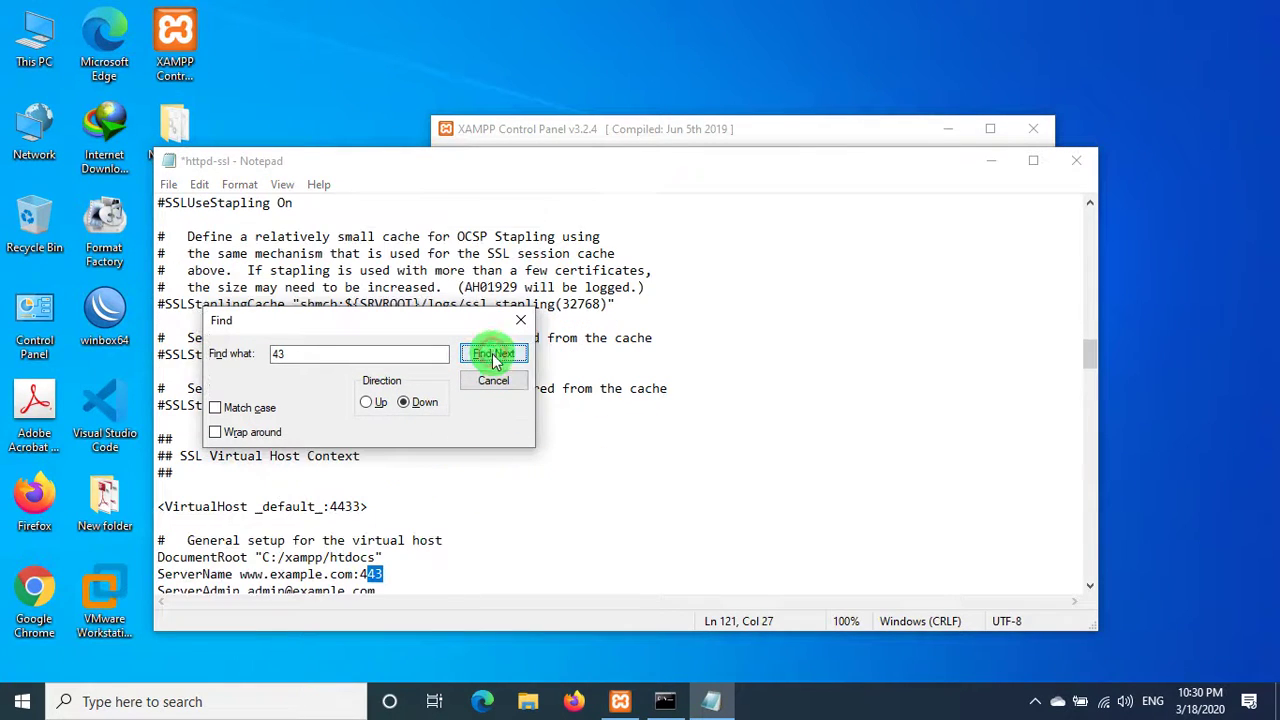
{"action": "left_click", "coordinate": [408, 575]}
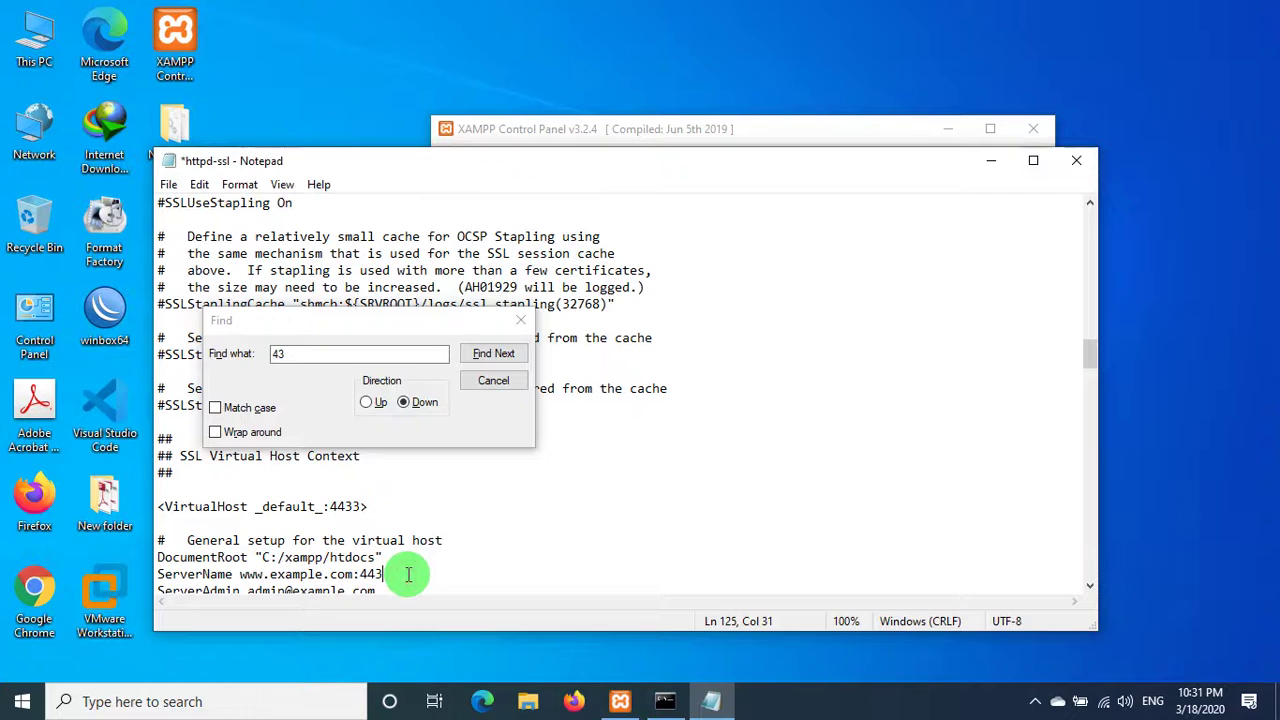
{"action": "left_click", "coordinate": [500, 353]}
{"action": "left_click", "coordinate": [680, 418]}
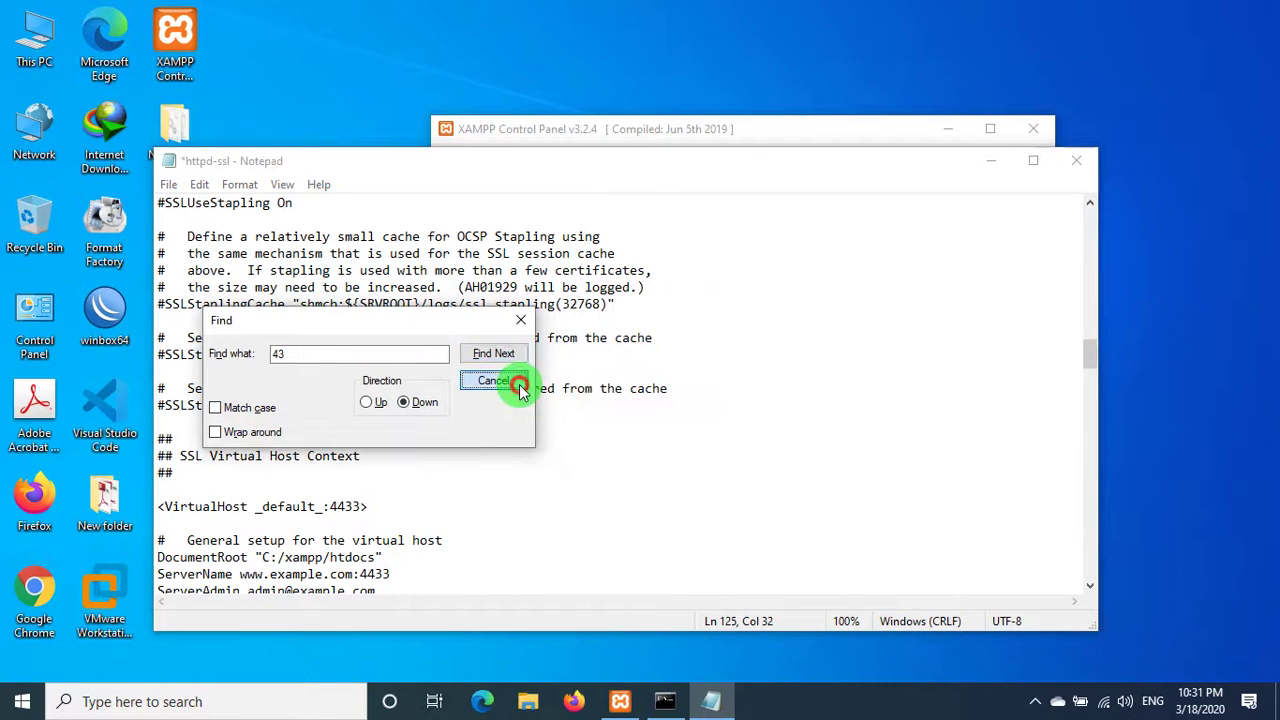
{"action": "left_click", "coordinate": [493, 380]}
- Save httpd-ssl.conf and close Notepad
{"action": "left_click", "coordinate": [170, 185]}
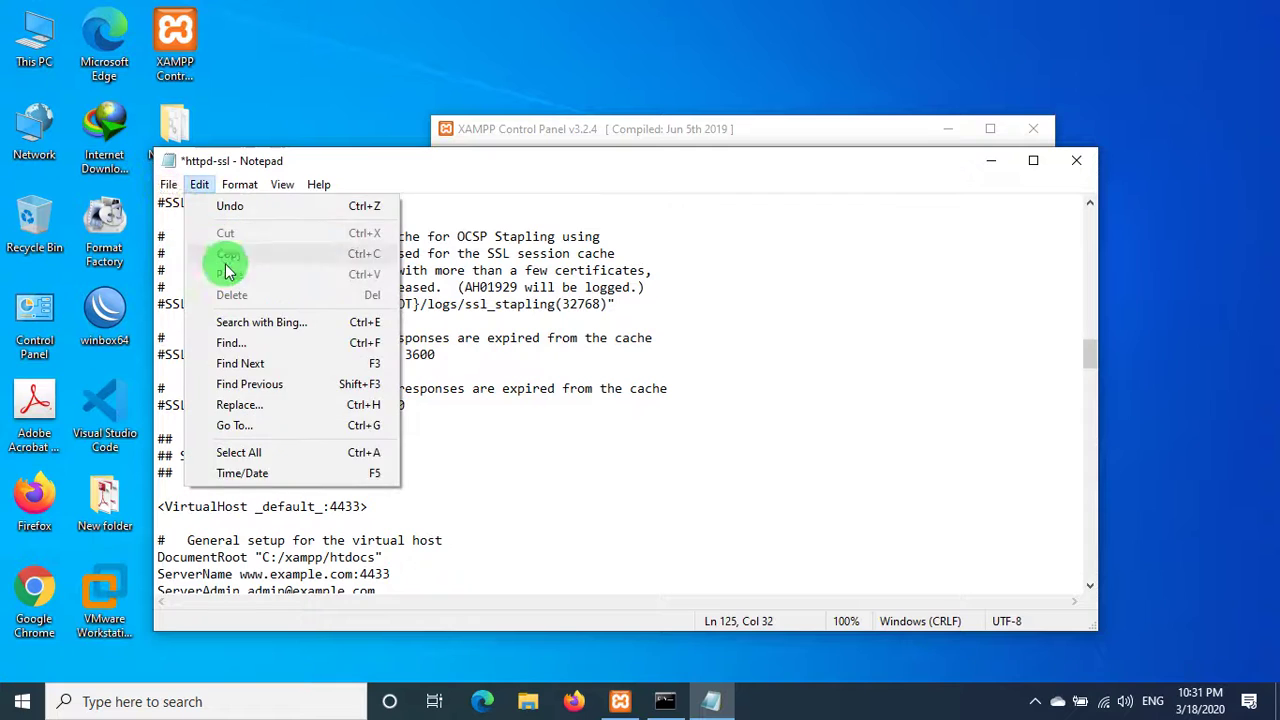
{"action": "left_click", "coordinate": [193, 270]}
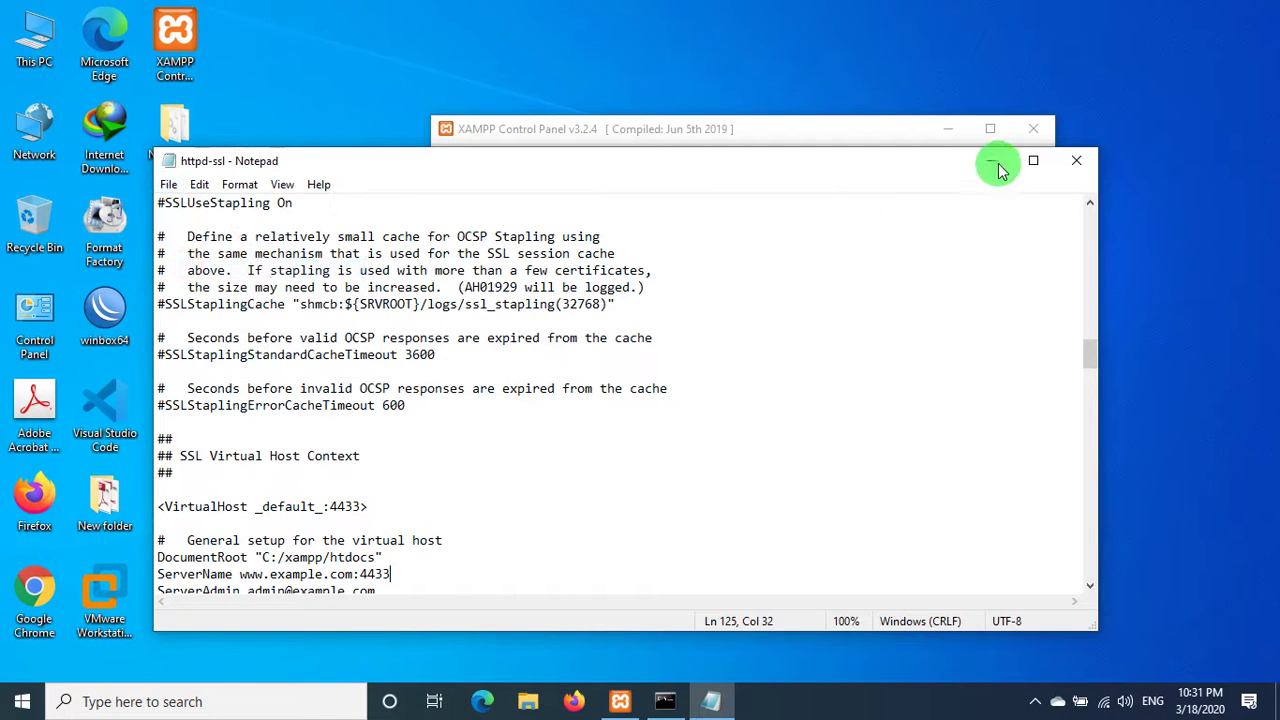
{"action": "left_click", "coordinate": [1073, 160]}
{"action": "right_click", "coordinate": [693, 8]}
{"action": "left_click", "coordinate": [735, 51]}
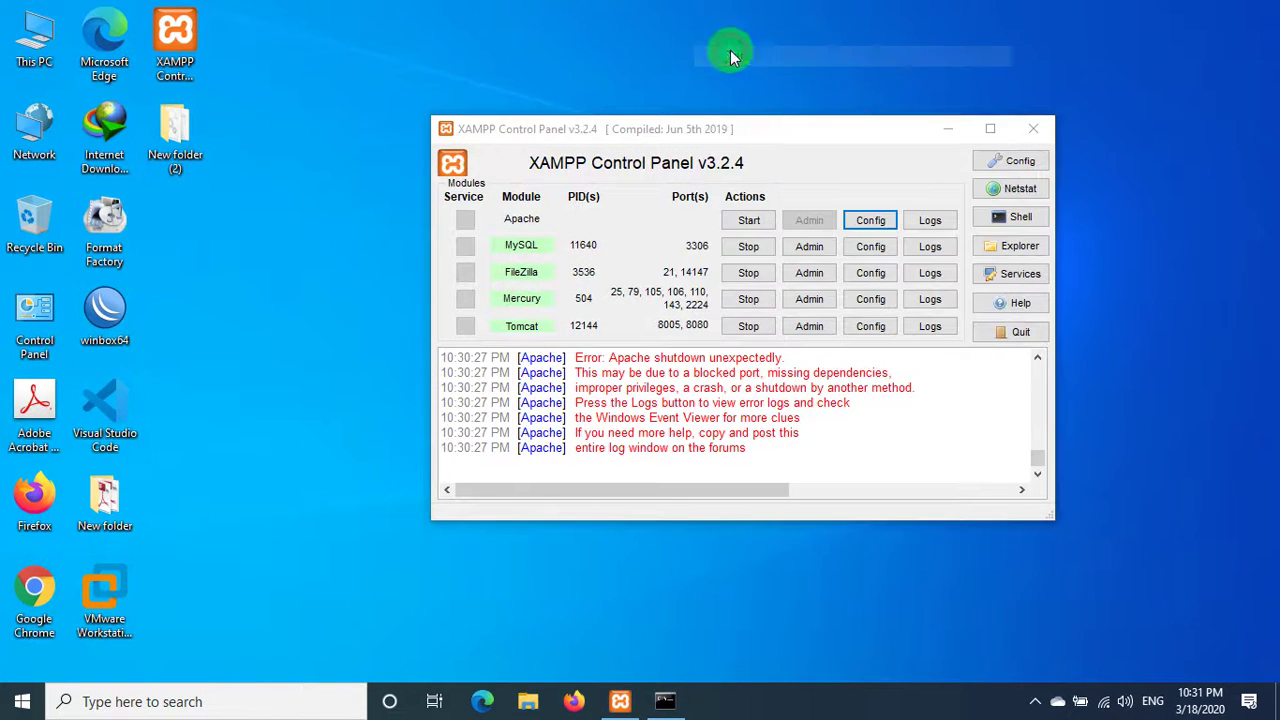
- Start Apache on its new ports 20 and 4433
{"action": "left_click", "coordinate": [760, 226]}
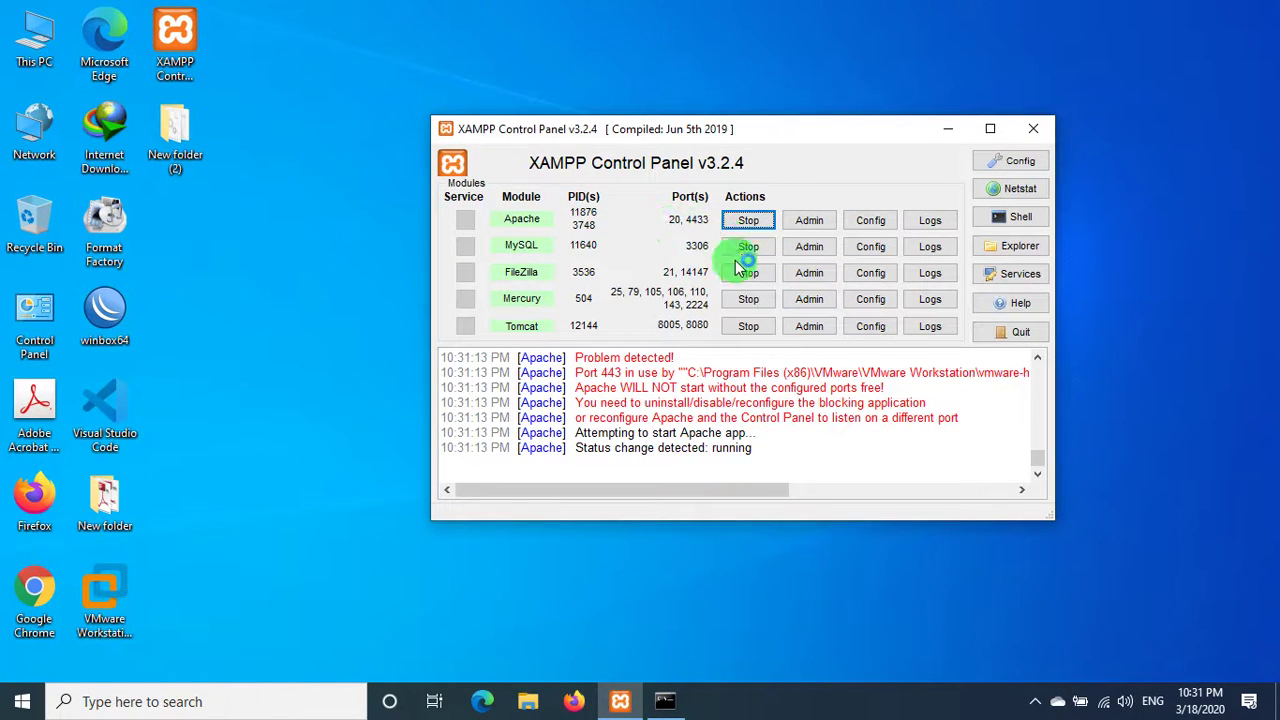
{"action": "right_click", "coordinate": [425, 72]}
{"action": "left_click", "coordinate": [472, 130]}
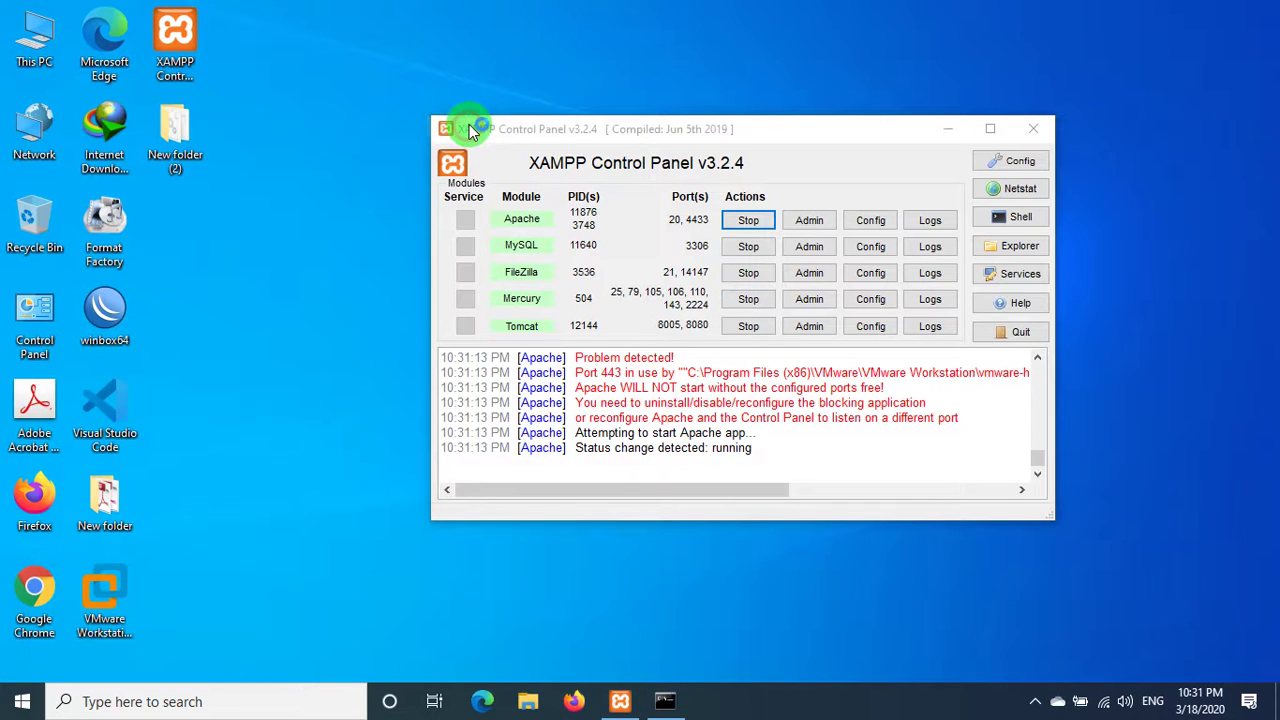
{"action": "left_click", "coordinate": [576, 690]}
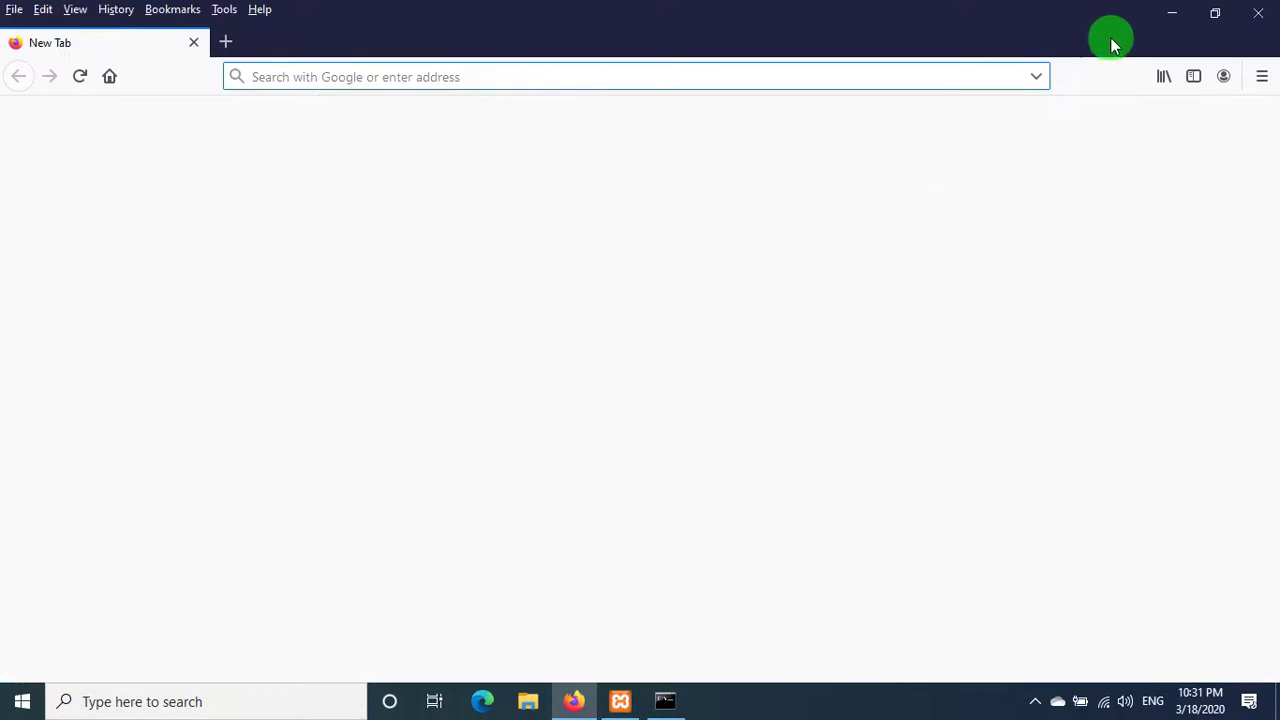
{"action": "left_click", "coordinate": [1160, 16]}
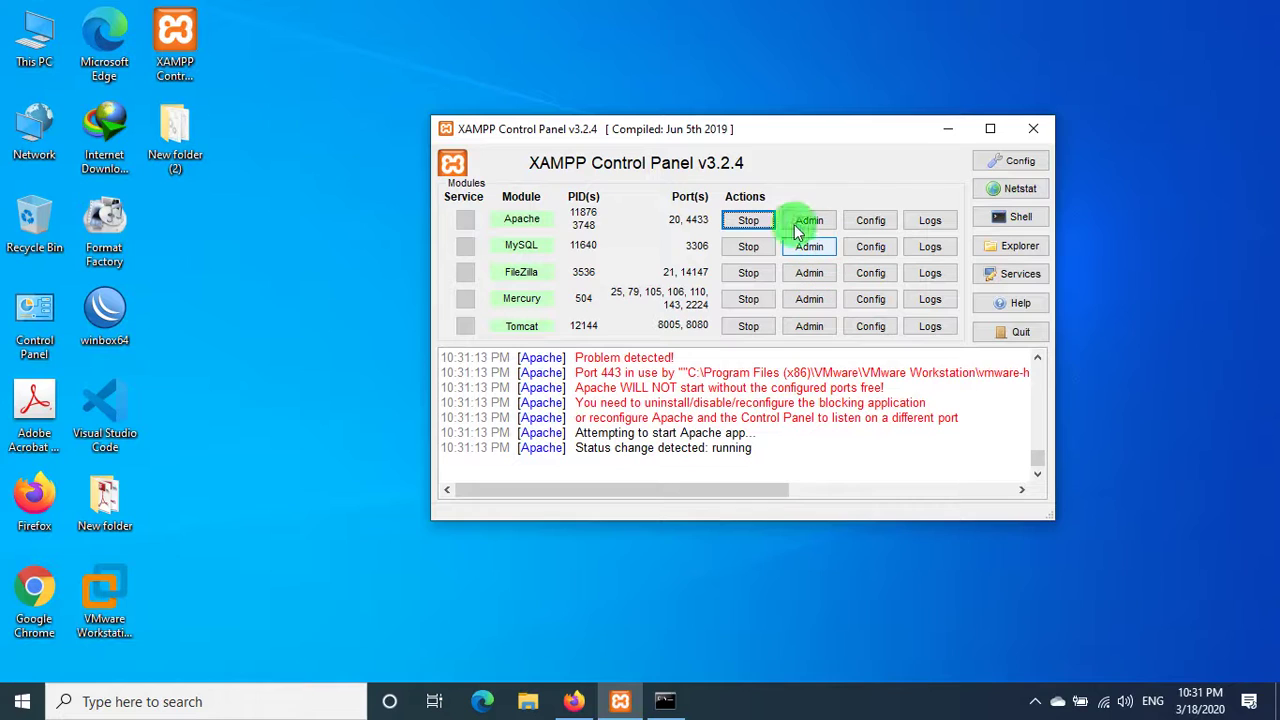
- Stop Apache, MySQL, FileZilla, Mercury and Tomcat, and close XAMPP Control Panel
{"action": "left_click", "coordinate": [748, 220]}
{"action": "left_click", "coordinate": [756, 250]}
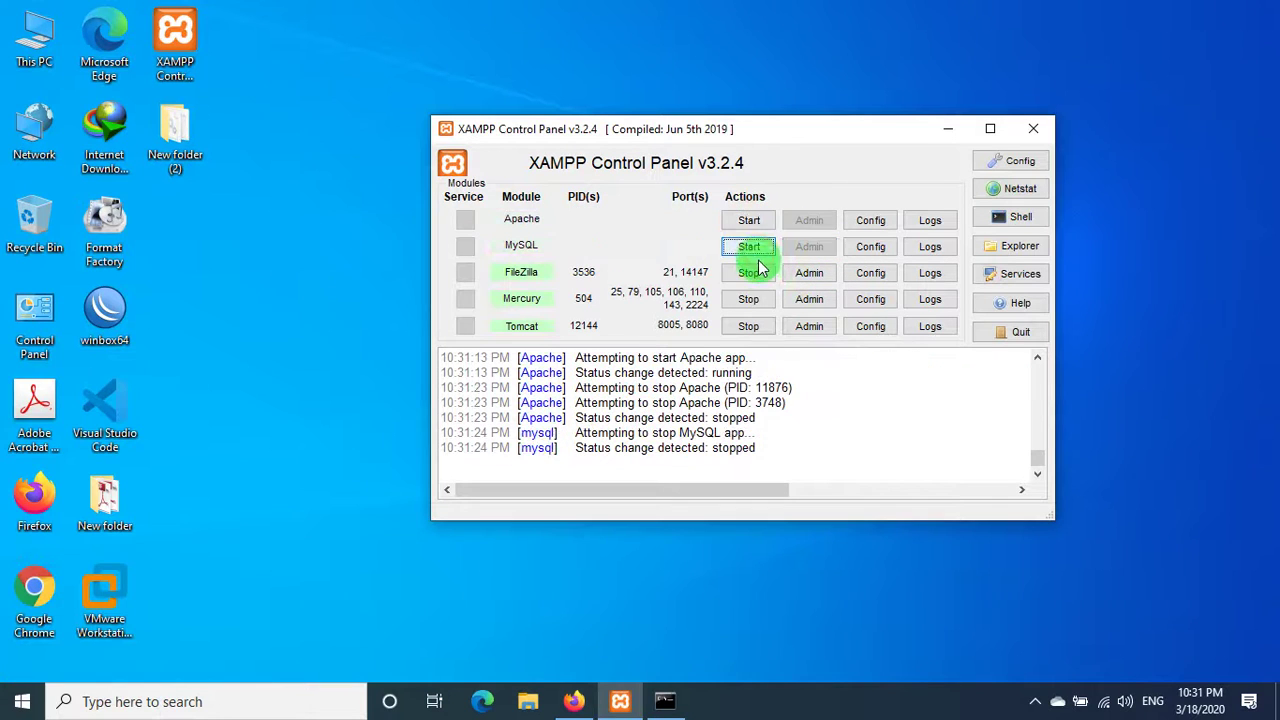
{"action": "left_click", "coordinate": [755, 272]}
{"action": "left_click", "coordinate": [758, 300]}
{"action": "left_click", "coordinate": [758, 326]}
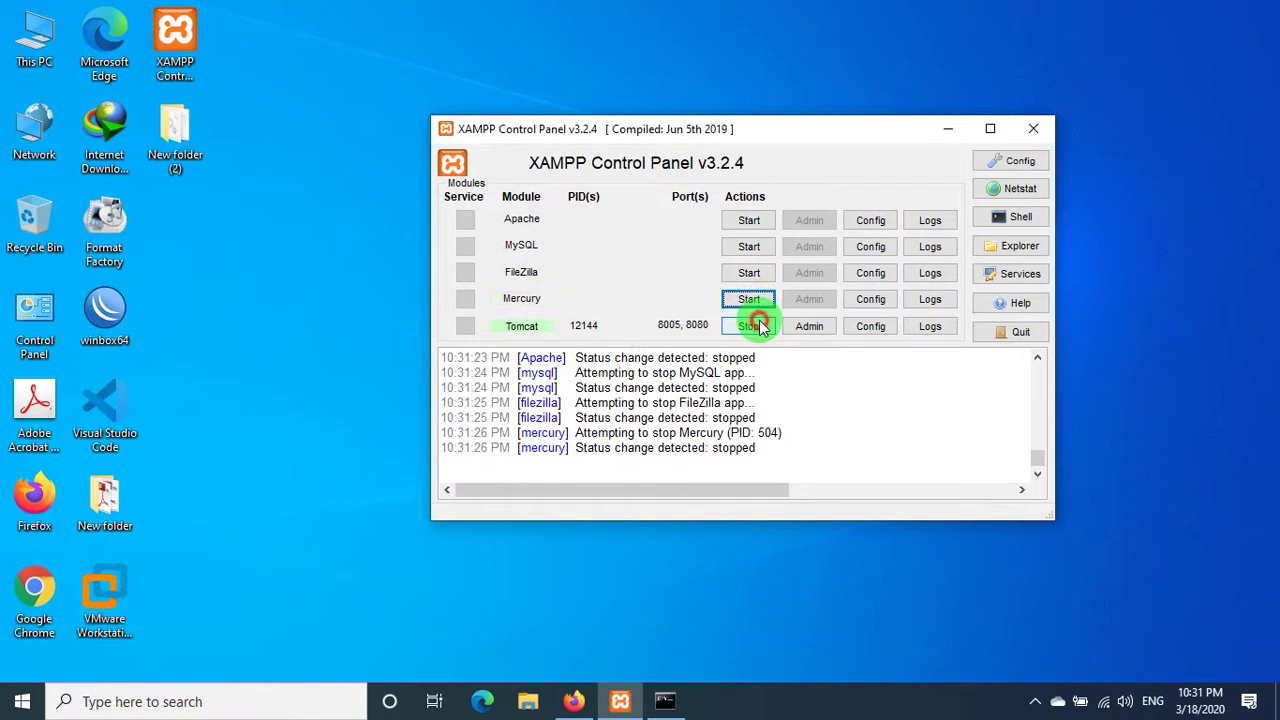
{"action": "left_click", "coordinate": [1035, 128]}
{"action": "right_click", "coordinate": [490, 172]}
{"action": "left_click", "coordinate": [520, 213]}
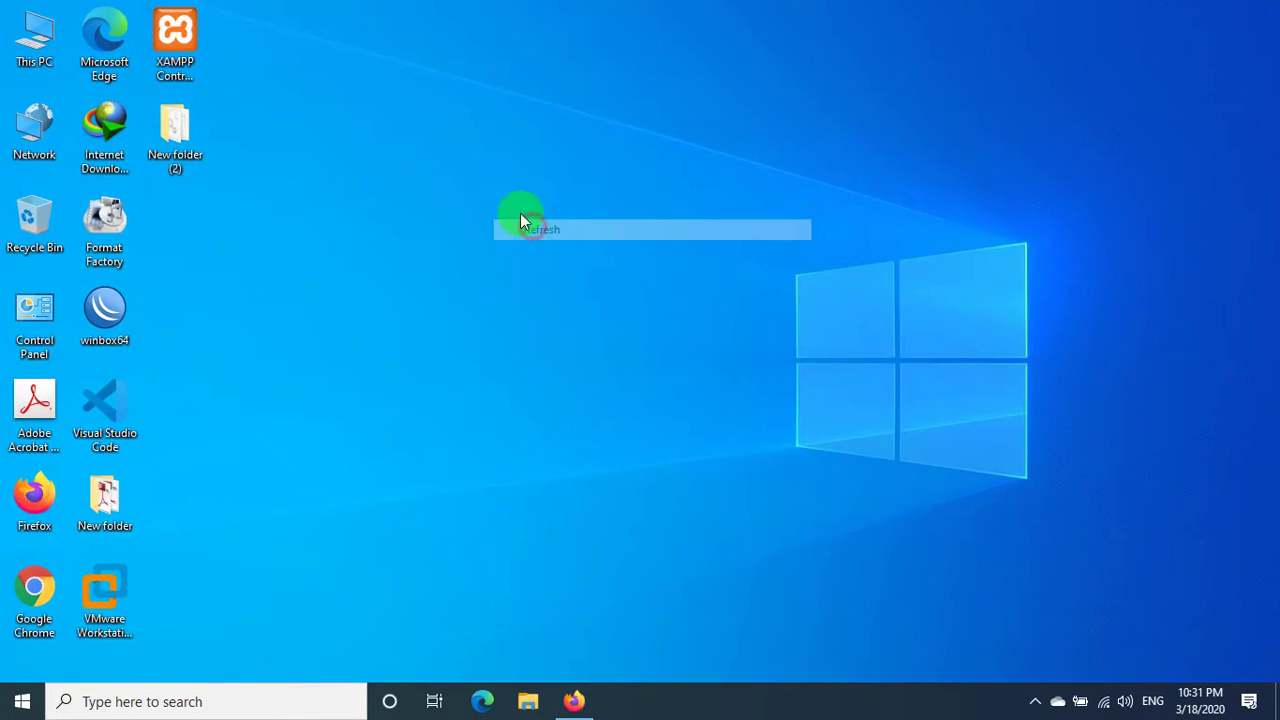
- Reopen XAMPP Control Panel and start Apache, MySQL, FileZilla, Mercury and Tomcat
{"action": "double_click", "coordinate": [188, 50]}
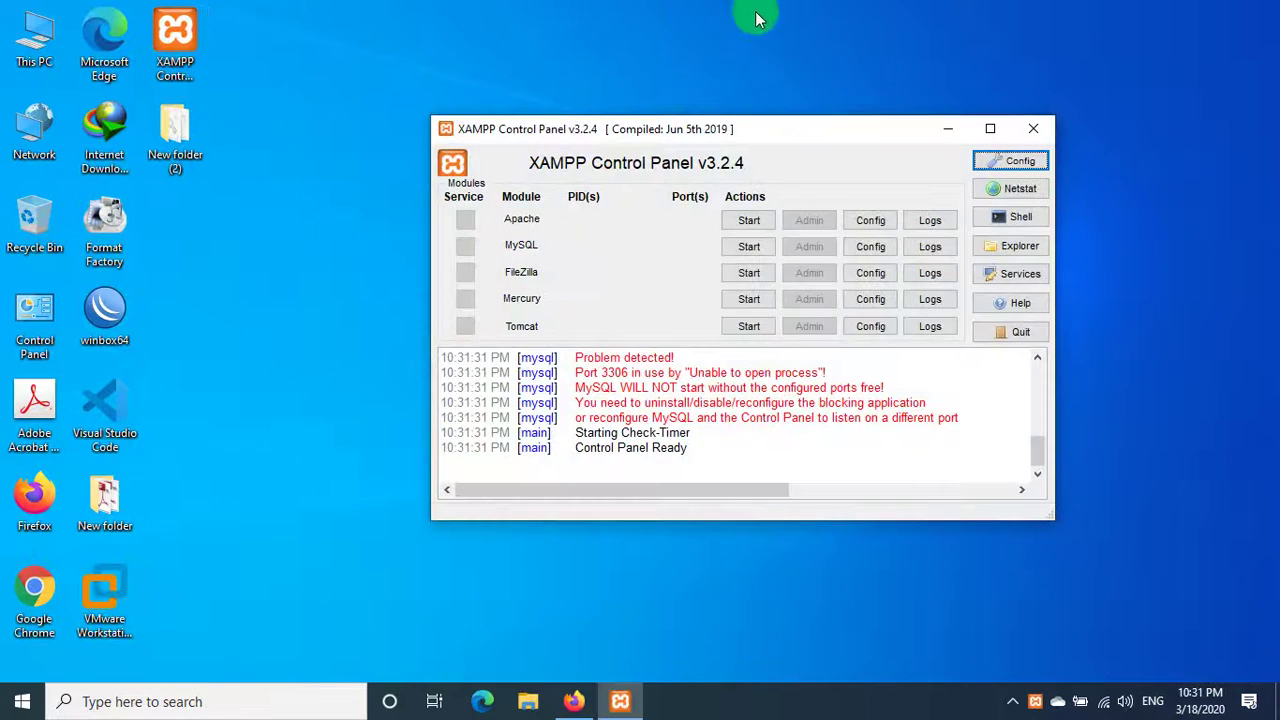
{"action": "right_click", "coordinate": [753, 12]}
{"action": "left_click", "coordinate": [805, 56]}
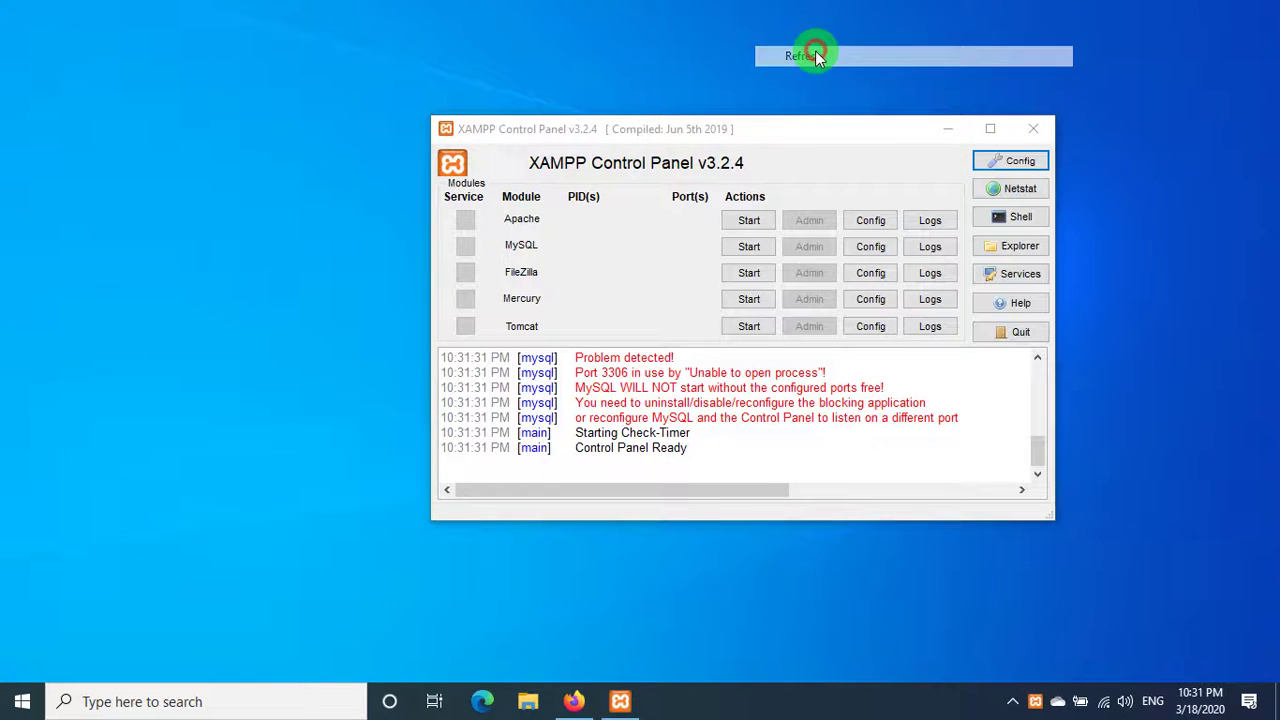
{"action": "left_click", "coordinate": [752, 220]}
{"action": "left_click", "coordinate": [760, 246]}
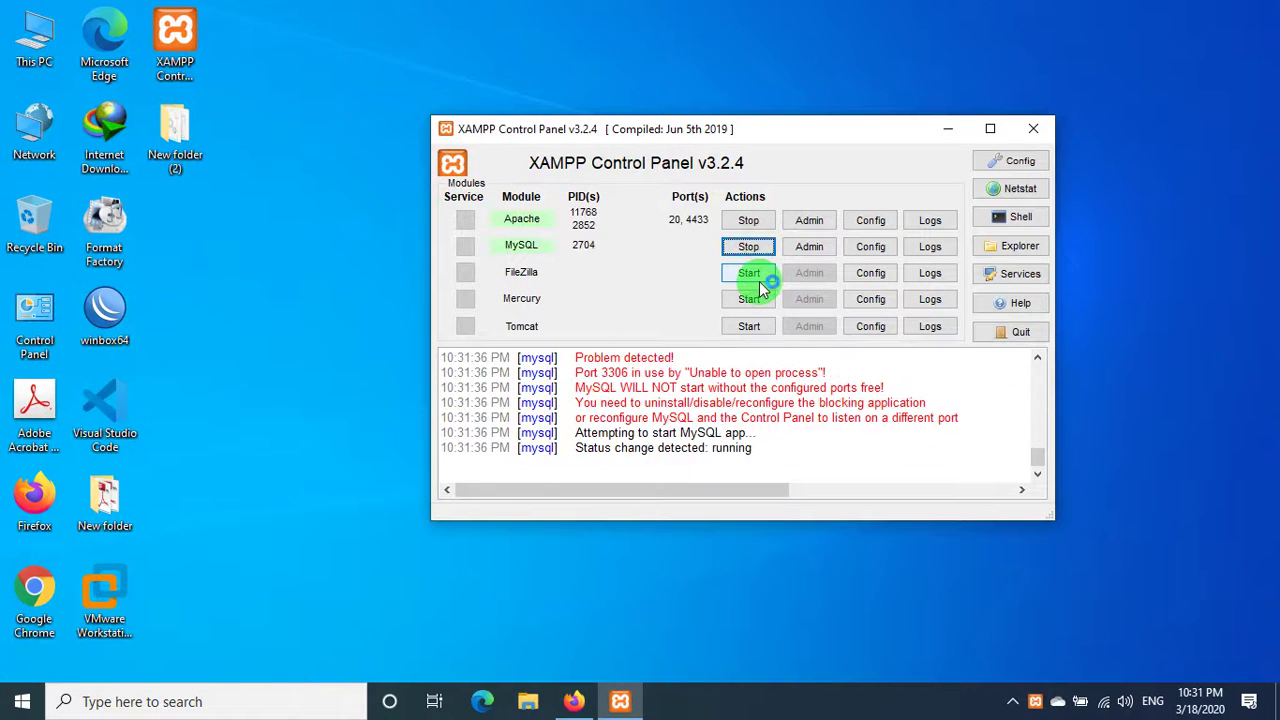
{"action": "left_click", "coordinate": [760, 273]}
{"action": "left_click", "coordinate": [762, 299]}
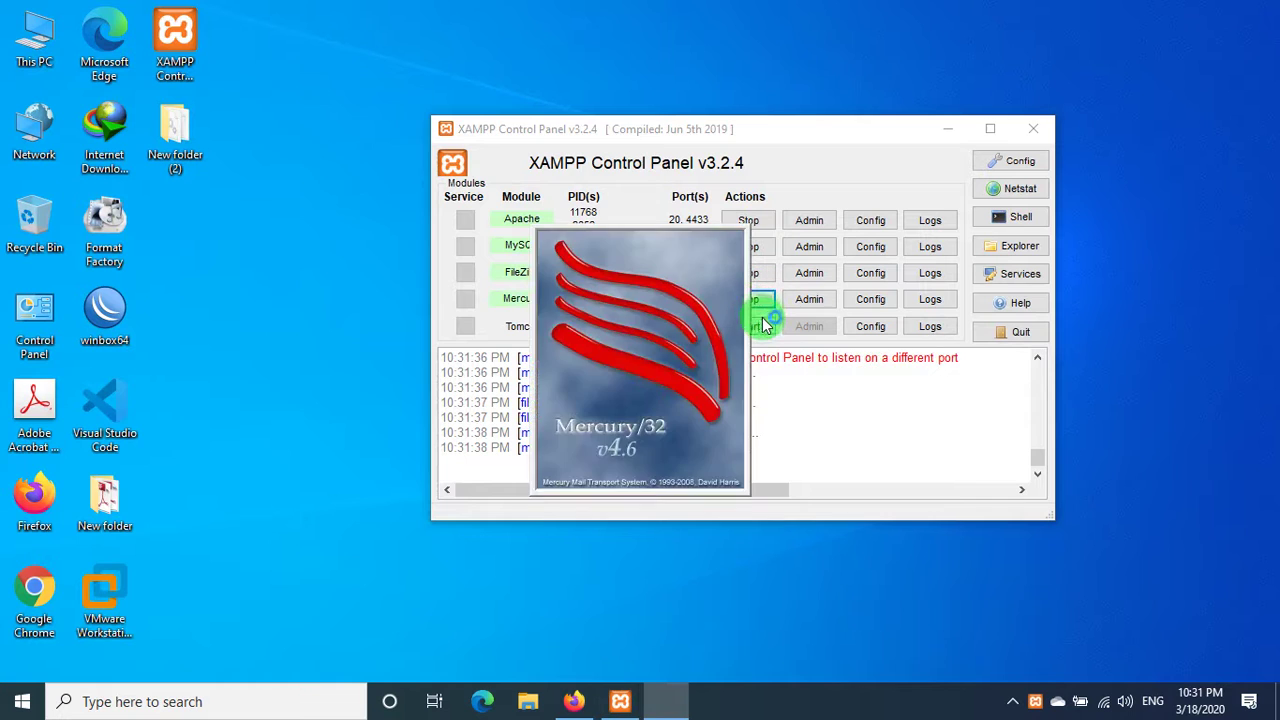
{"action": "left_click", "coordinate": [762, 322]}
- Check that all five modules are running, with Apache on ports 20 and 4433
{"action": "right_click", "coordinate": [262, 5]}
{"action": "left_click", "coordinate": [310, 56]}
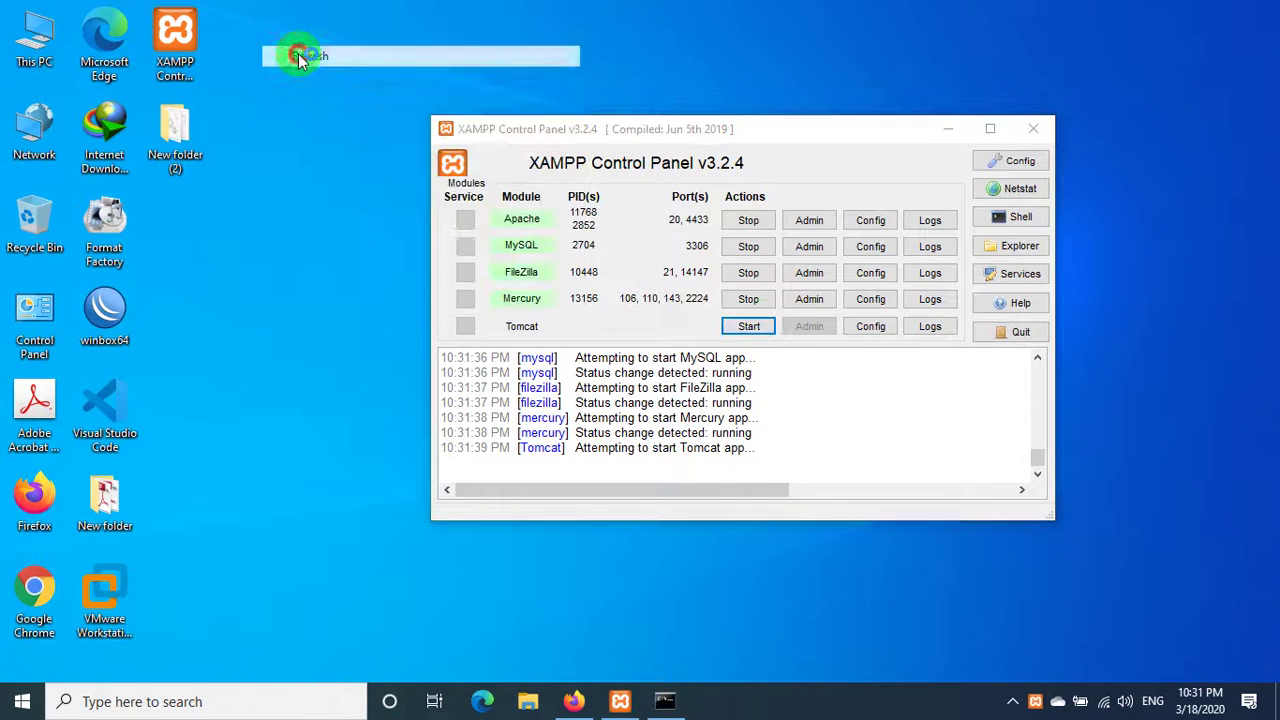
{"action": "right_click", "coordinate": [301, 56]}
{"action": "left_click", "coordinate": [345, 109]}
{"action": "right_click", "coordinate": [287, 61]}
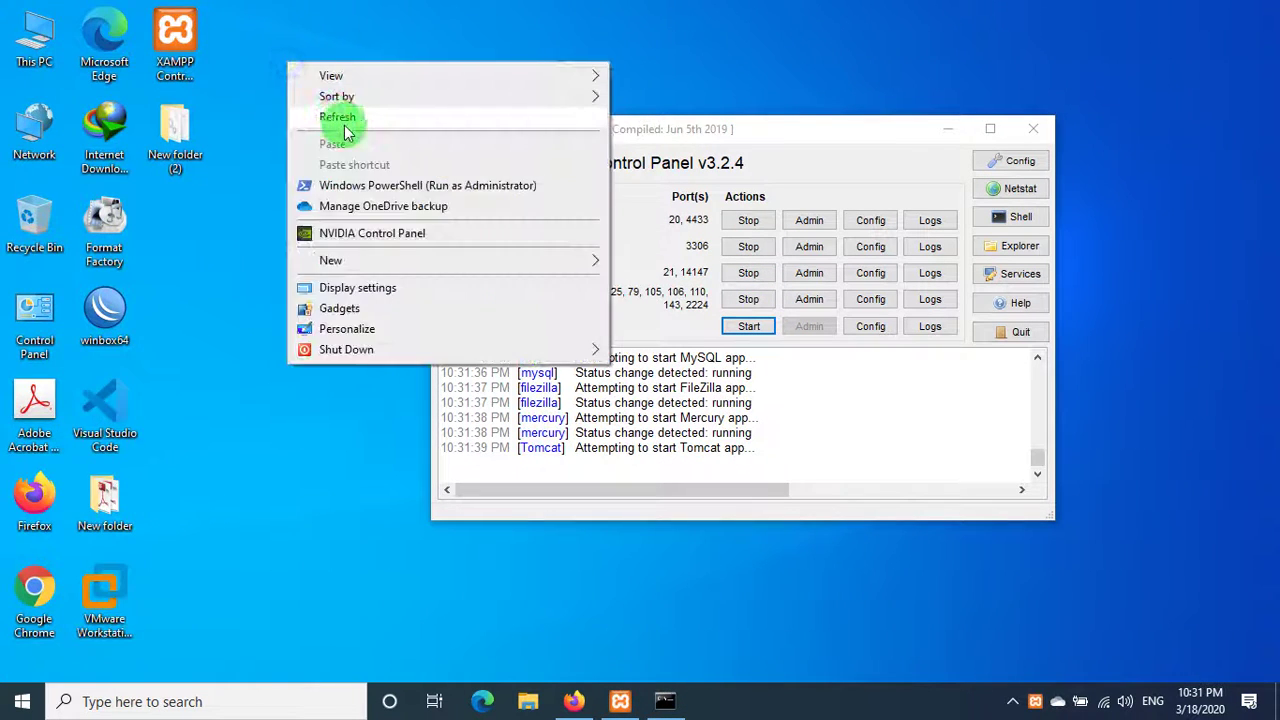
{"action": "left_click", "coordinate": [343, 116]}
{"action": "right_click", "coordinate": [314, 70]}
{"action": "left_click", "coordinate": [349, 129]}
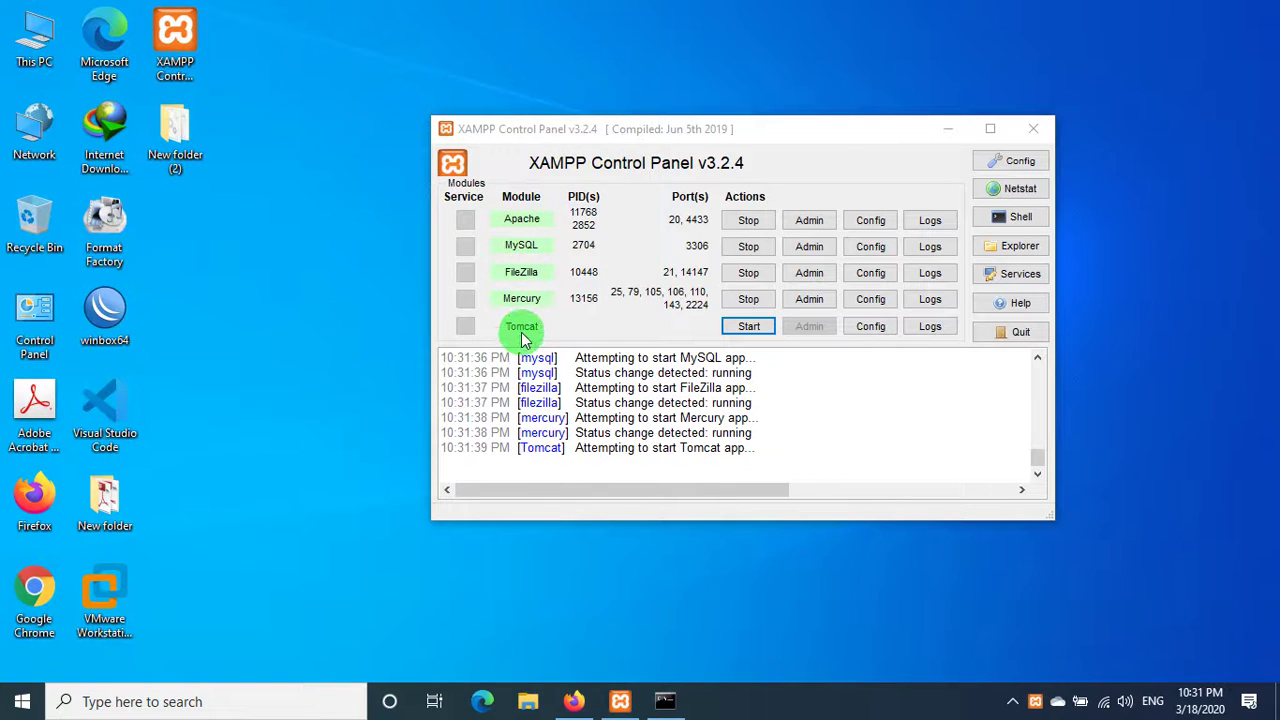
{"action": "right_click", "coordinate": [556, 14]}
{"action": "left_click", "coordinate": [600, 69]}
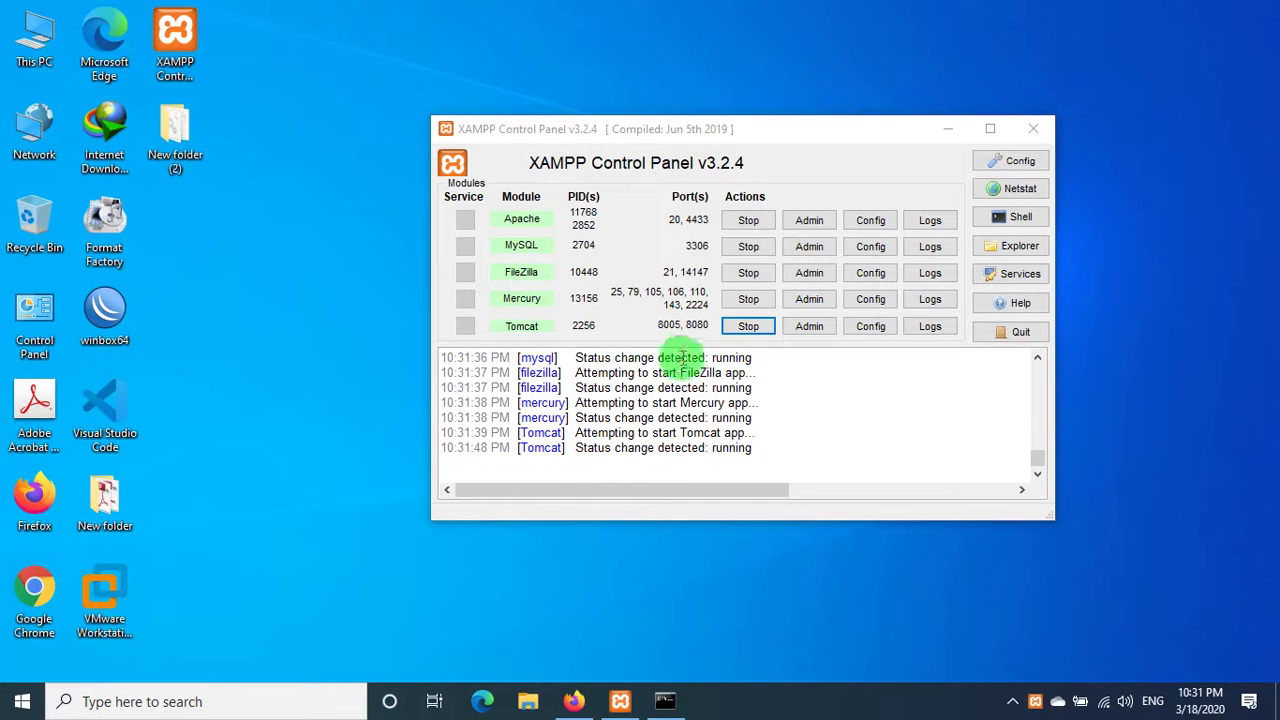
{"action": "left_click", "coordinate": [666, 338]}
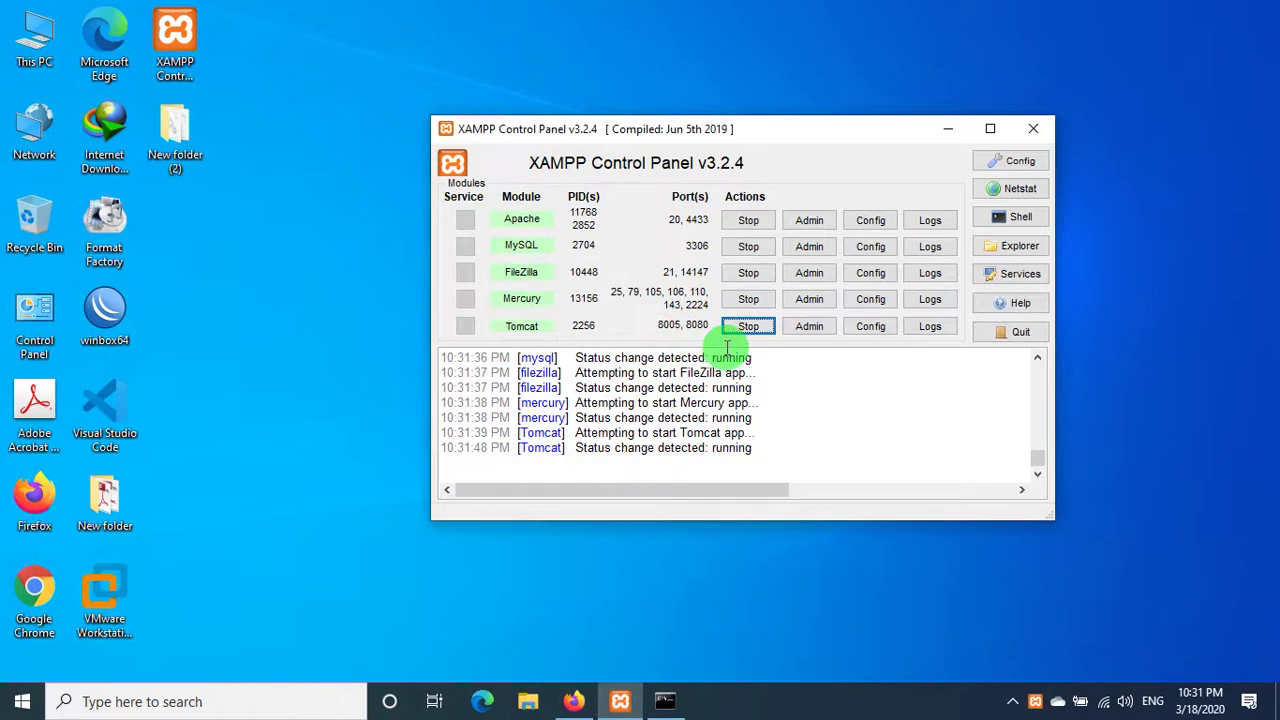
{"action": "left_click", "coordinate": [697, 236]}
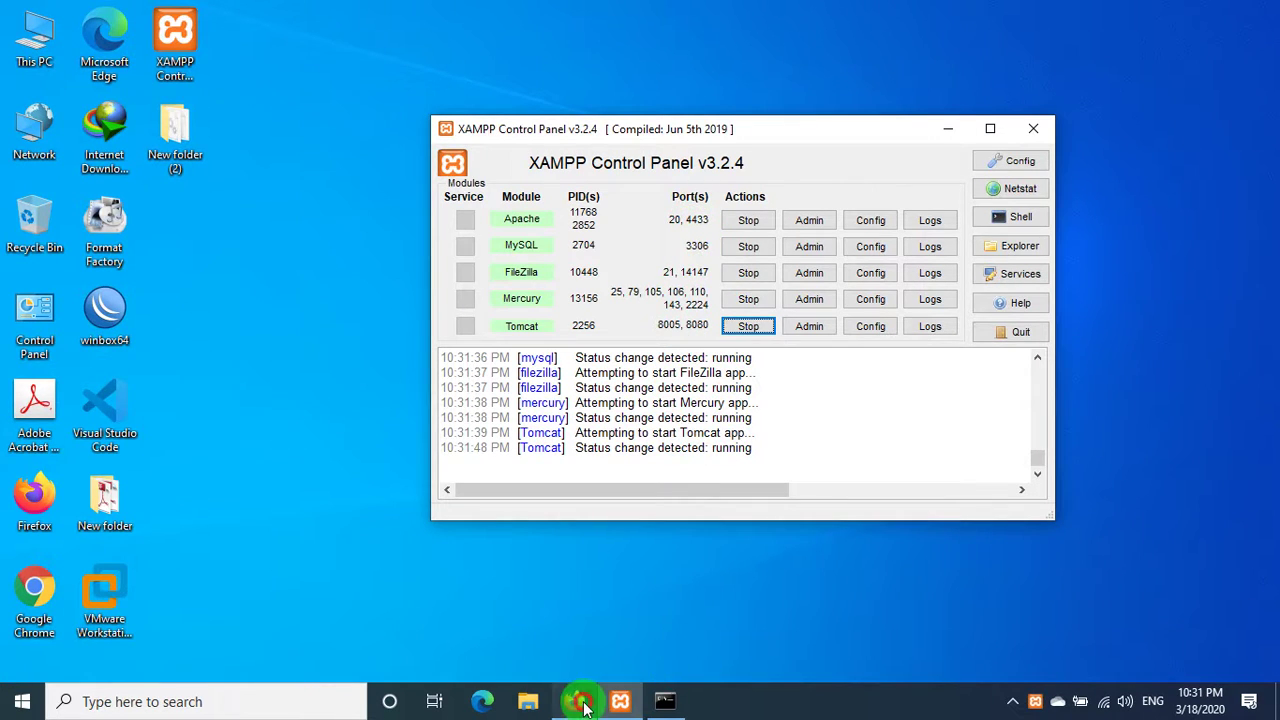
- Load localhost:20 in Firefox and retry after the 'This address is restricted' page
{"action": "left_click", "coordinate": [573, 701]}
{"action": "type", "text": "localhost/"}
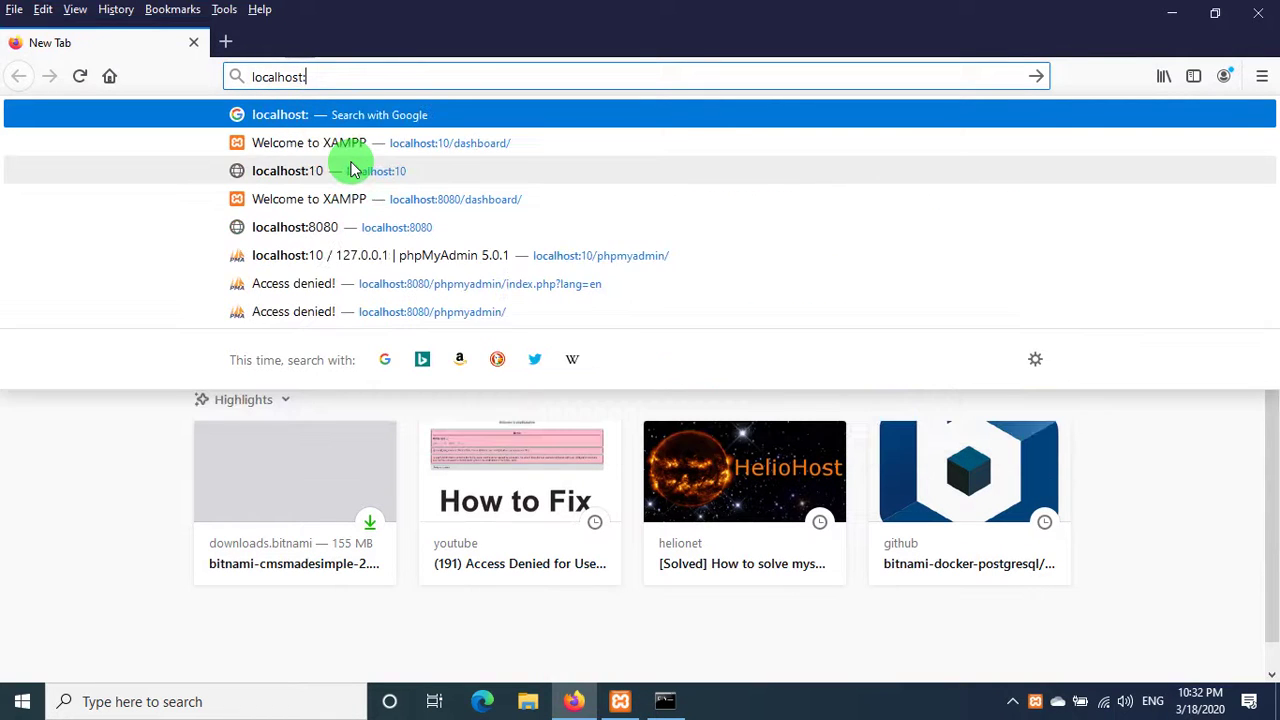
{"action": "type", "text": "20"}
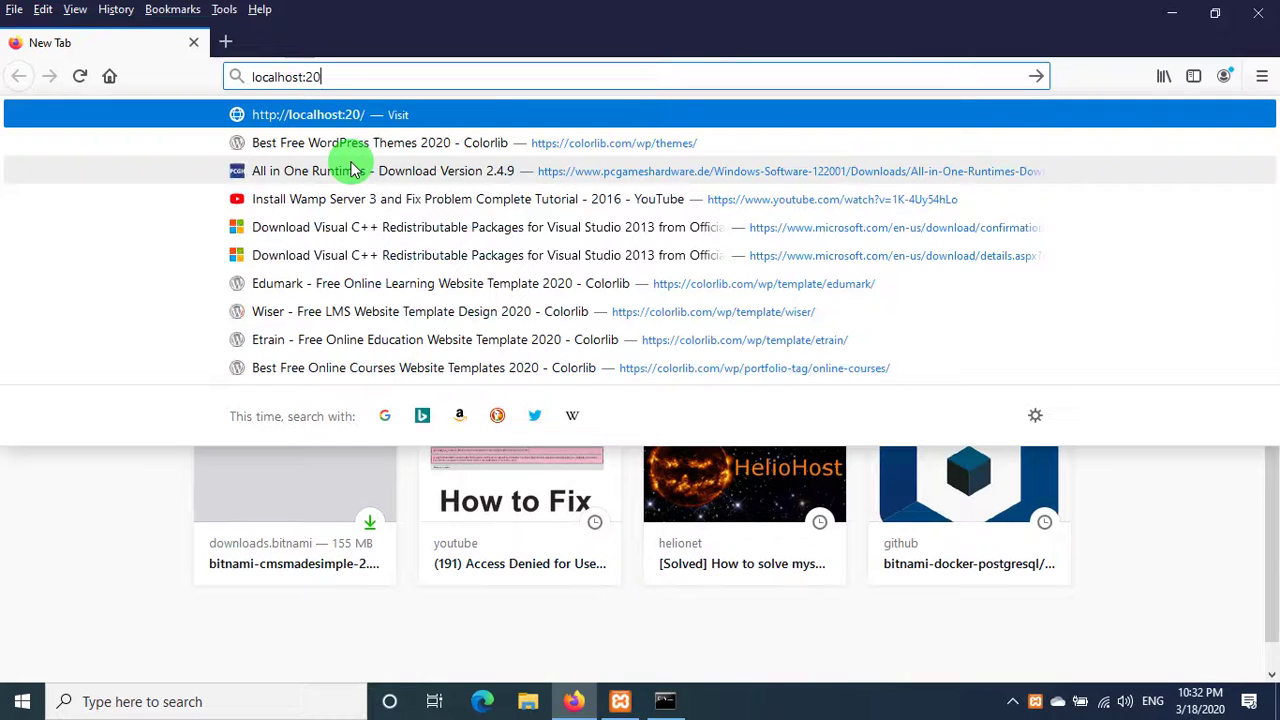
{"action": "key", "text": "Return"}
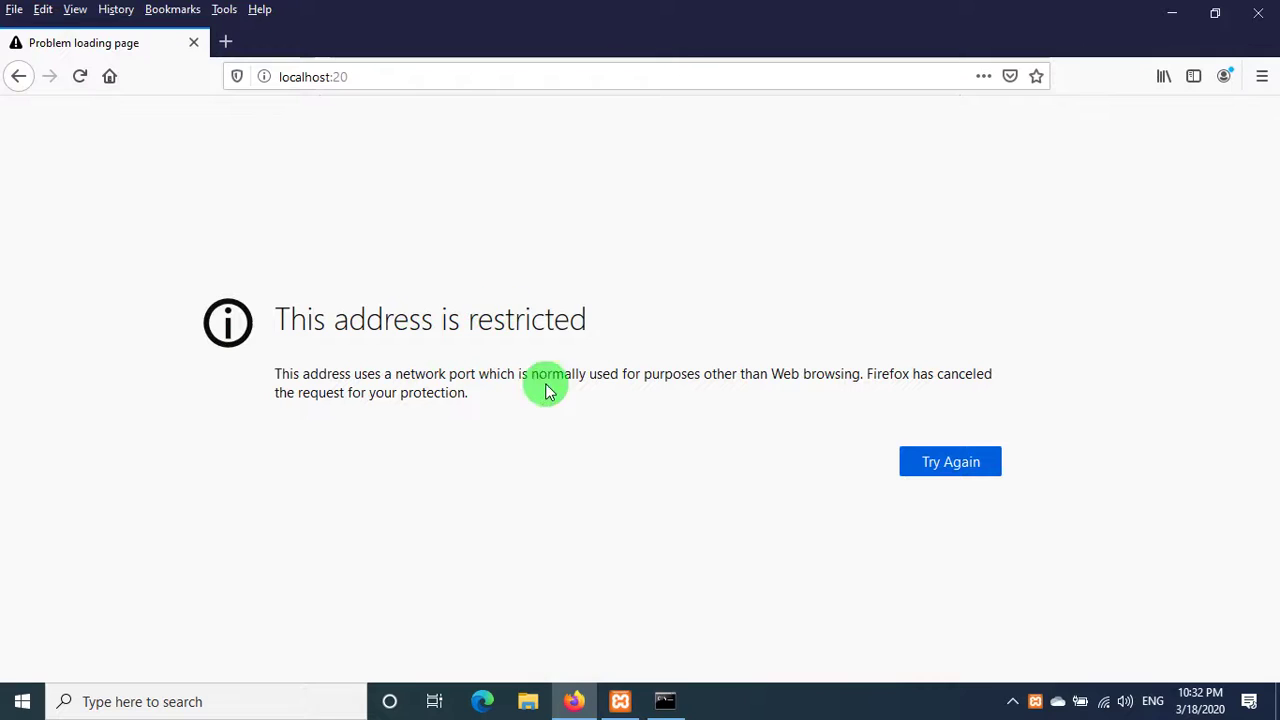
{"action": "left_click", "coordinate": [358, 75]}
{"action": "left_click", "coordinate": [361, 75]}
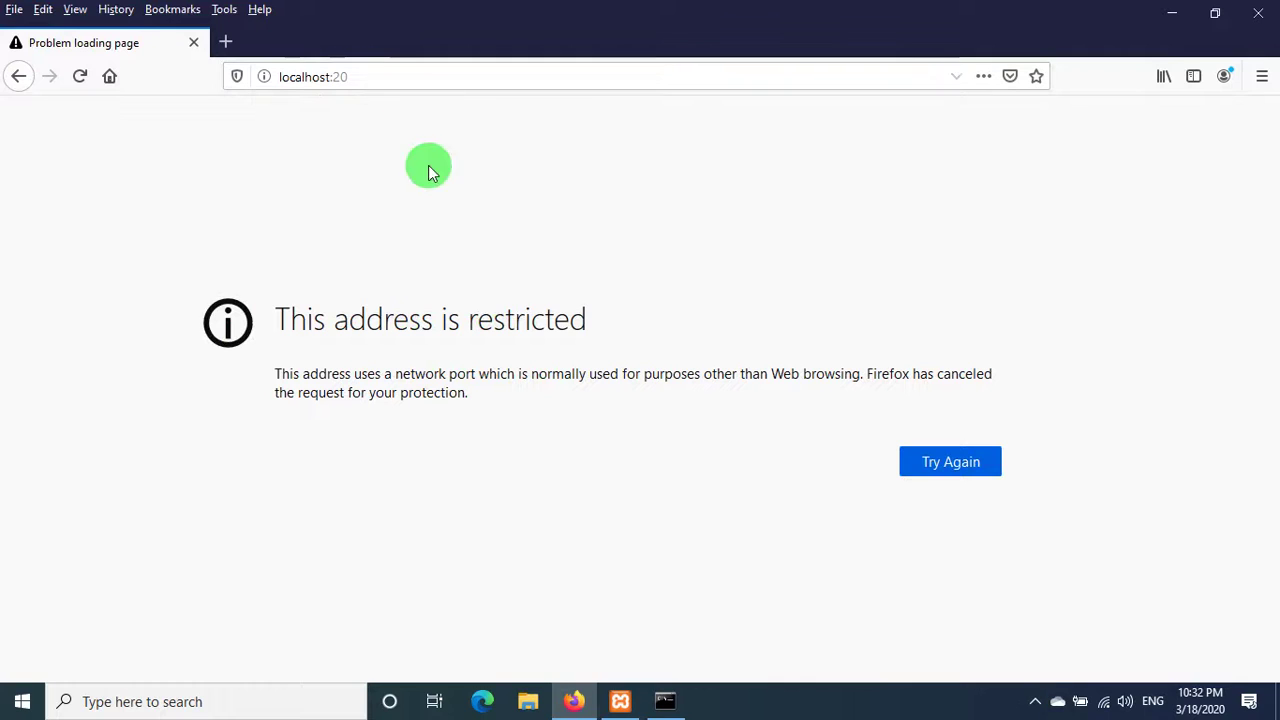
{"action": "left_click", "coordinate": [966, 467]}
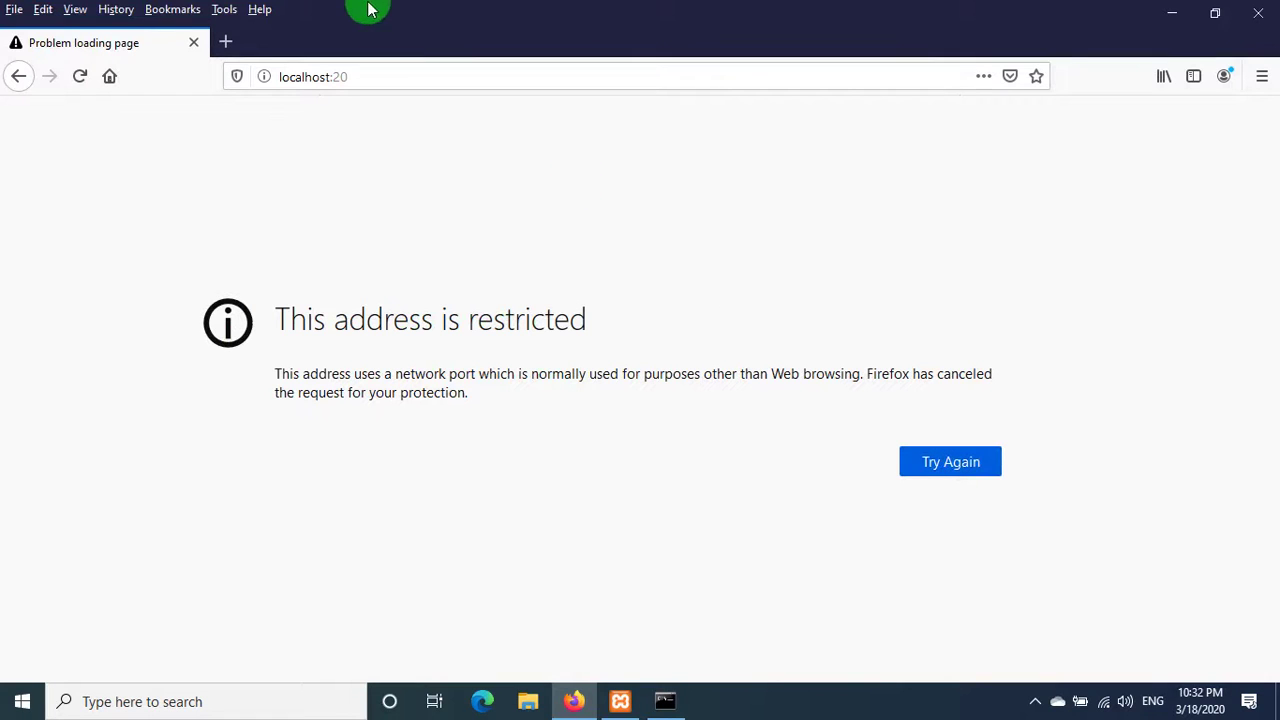
- Load 127.0.0.1:20 instead, which is restricted too
{"action": "left_click_drag", "start_coordinate": [330, 77], "coordinate": [203, 80]}
{"action": "type", "text": "12"}
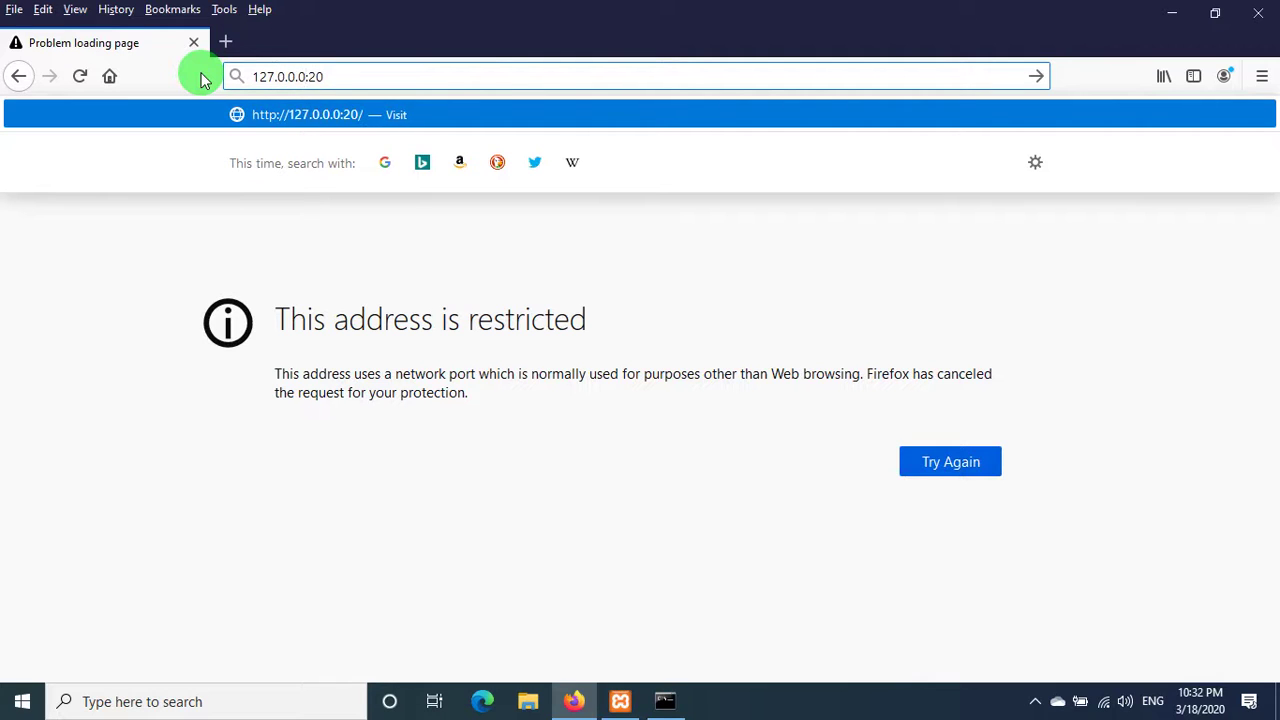
{"action": "type", "text": "7.0.0.1"}
{"action": "key", "text": "Return"}
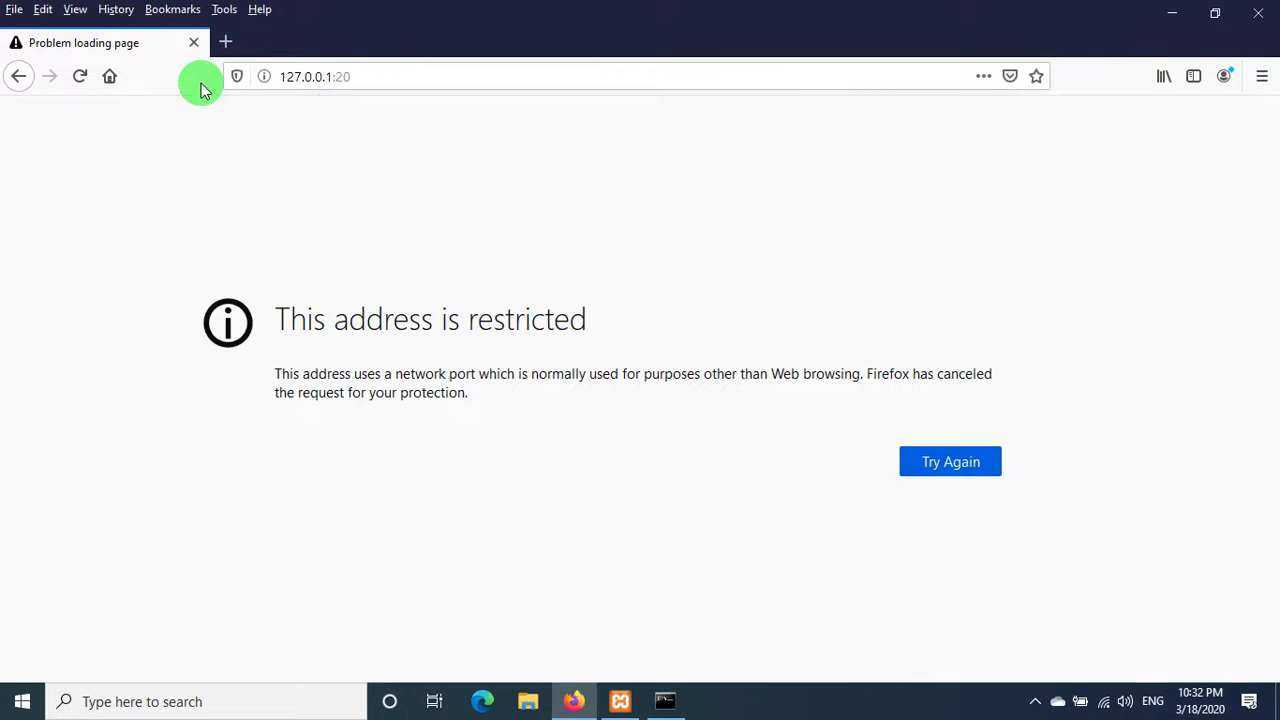
- Launch Chrome from Run and load localhost:20, which fails with ERR_UNSAFE_PORT
{"action": "key", "text": "super+r"}
{"action": "type", "text": "ch"}
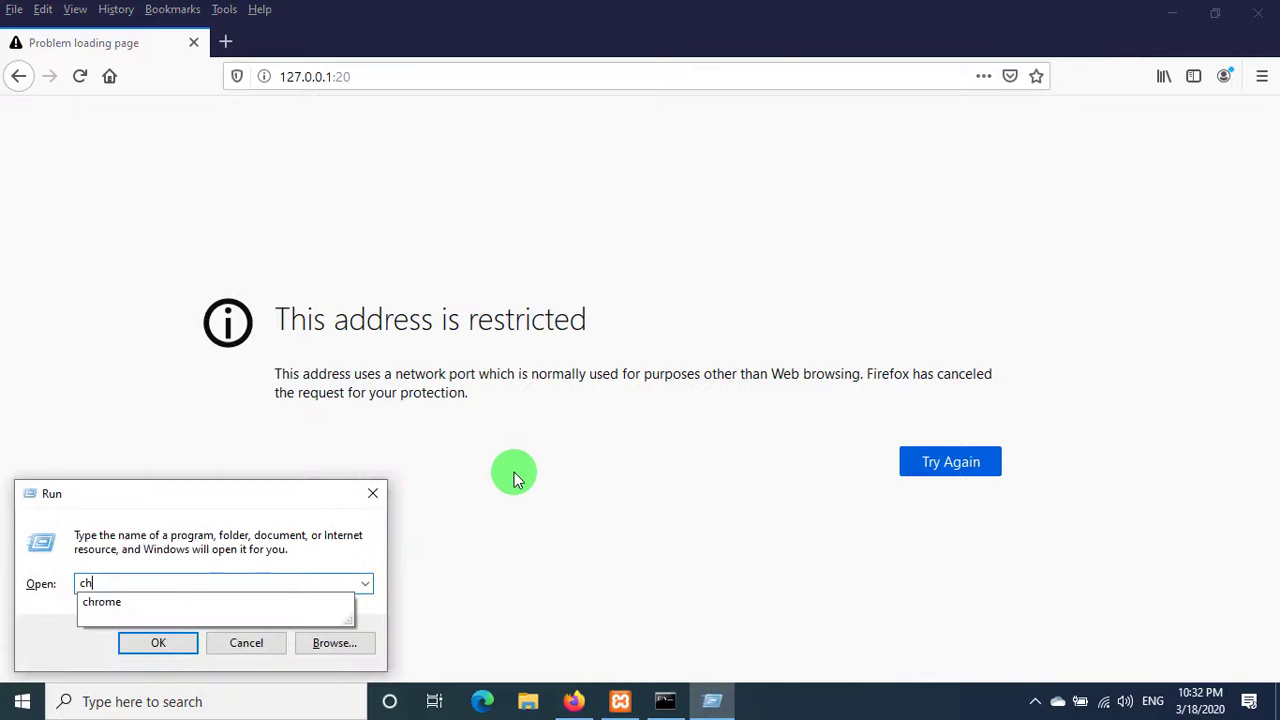
{"action": "type", "text": "rome"}
{"action": "key", "text": "Return"}
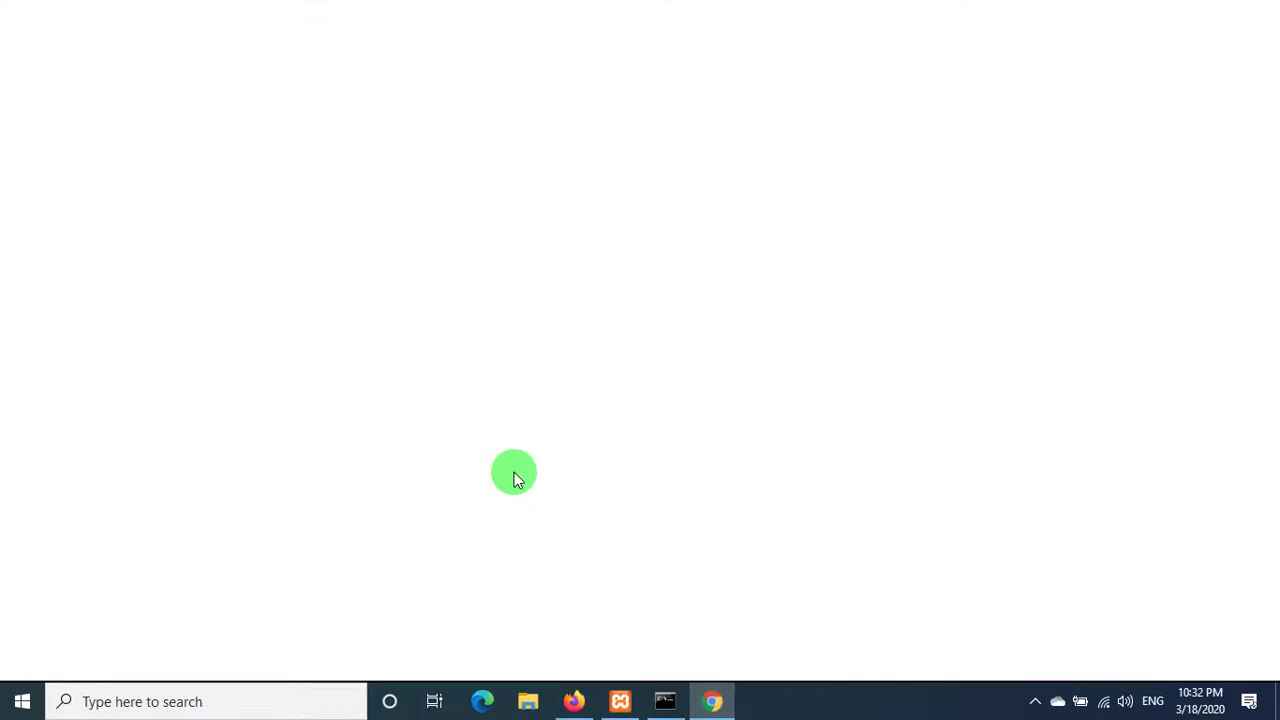
{"action": "type", "text": "localhost"}
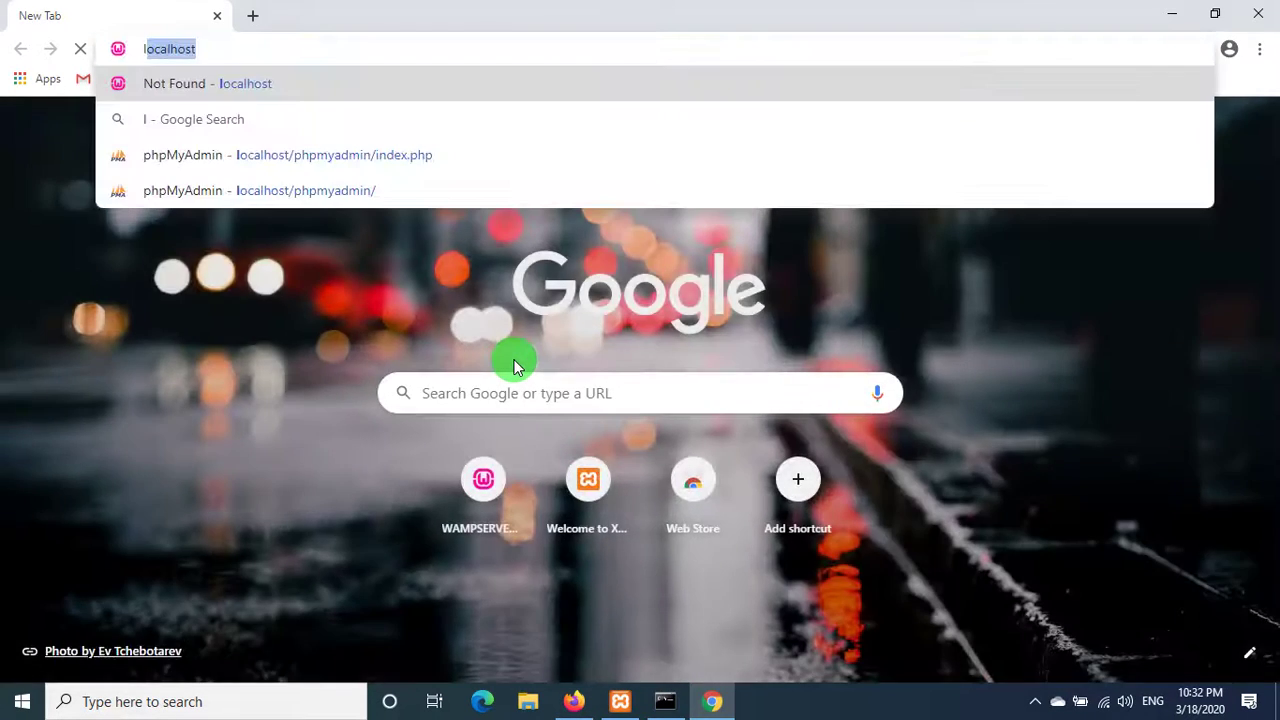
{"action": "type", "text": ":"}
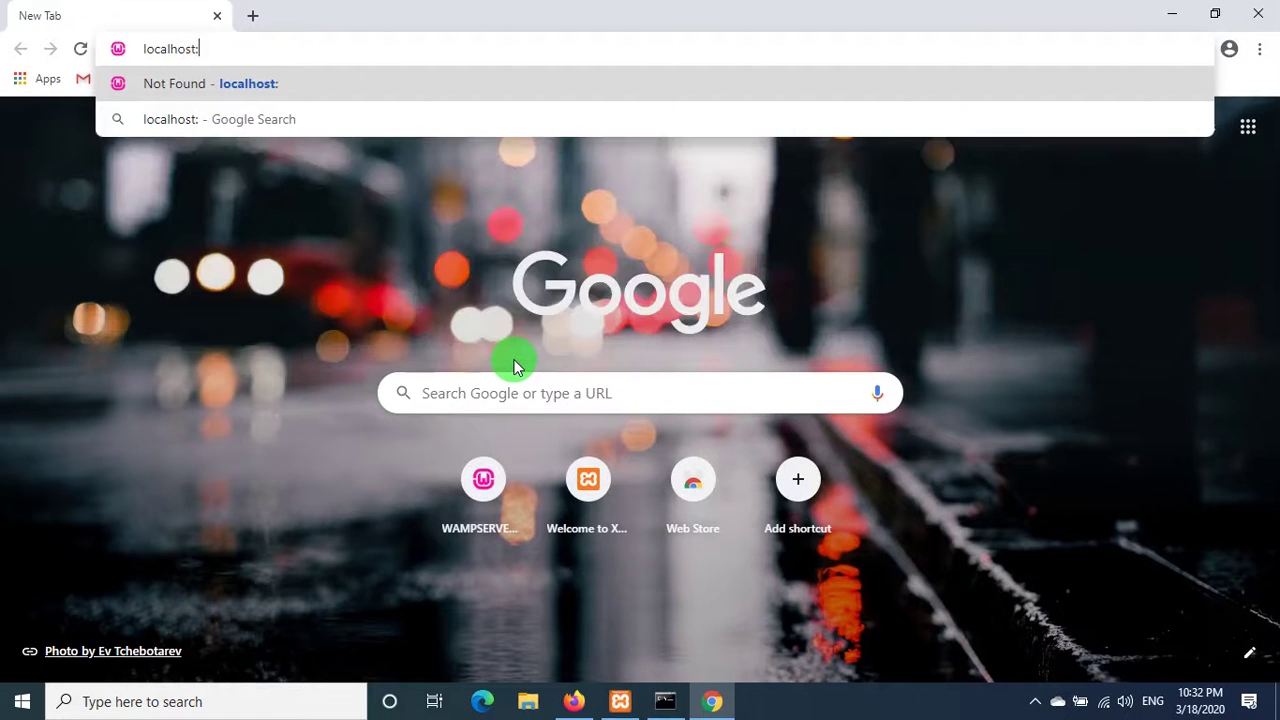
{"action": "type", "text": "20"}
{"action": "key", "text": "Return"}
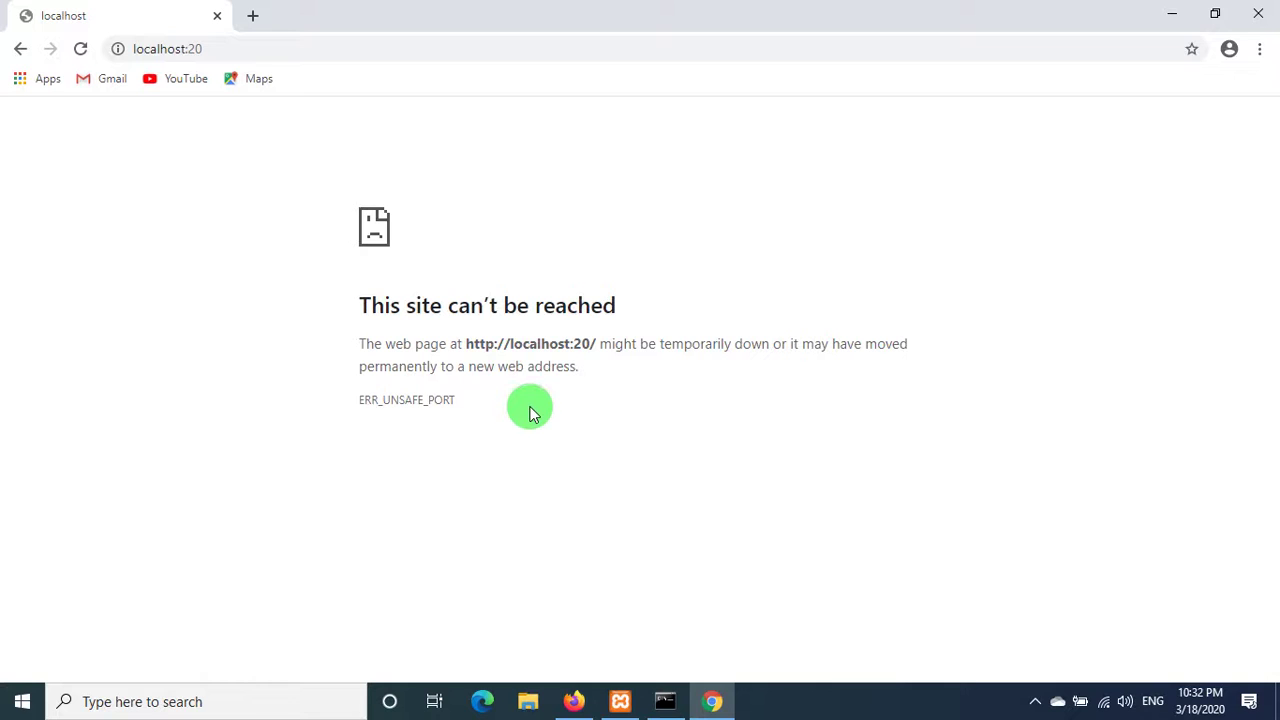
- Minimize Chrome and Firefox and bring XAMPP Control Panel to the front
{"action": "left_click", "coordinate": [1172, 12]}
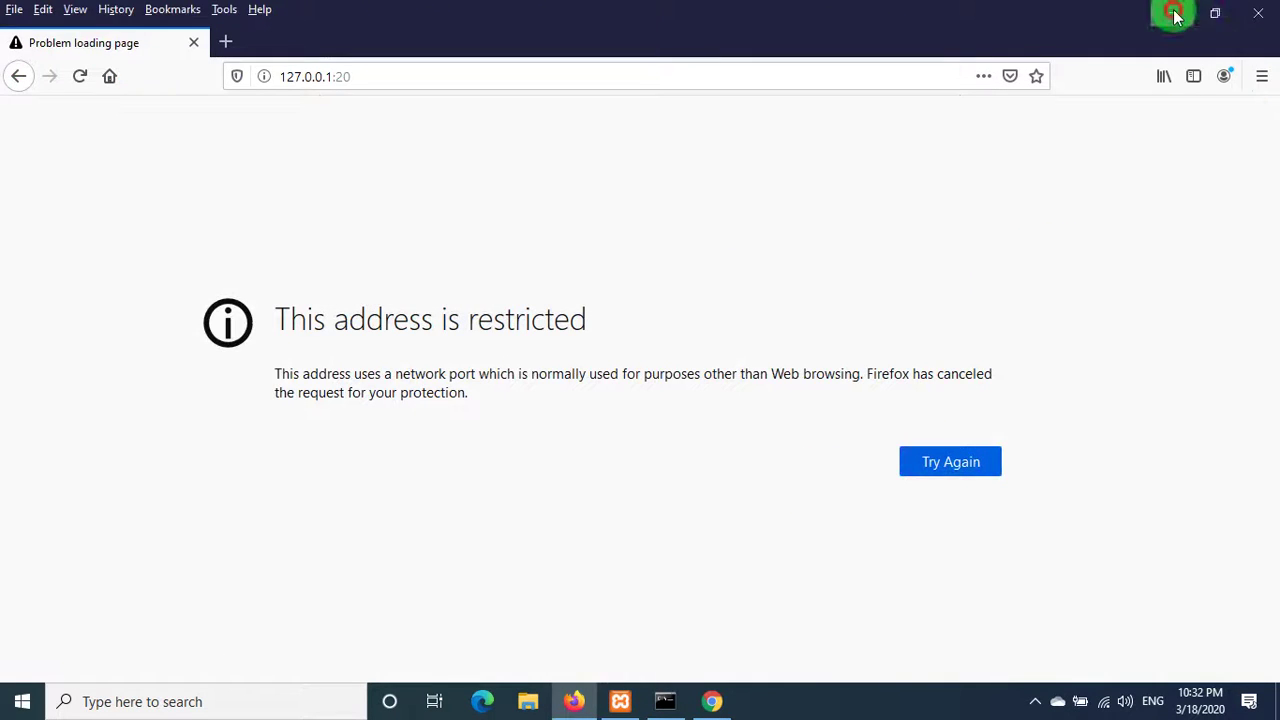
{"action": "left_click", "coordinate": [1172, 12]}
{"action": "left_click", "coordinate": [620, 701]}
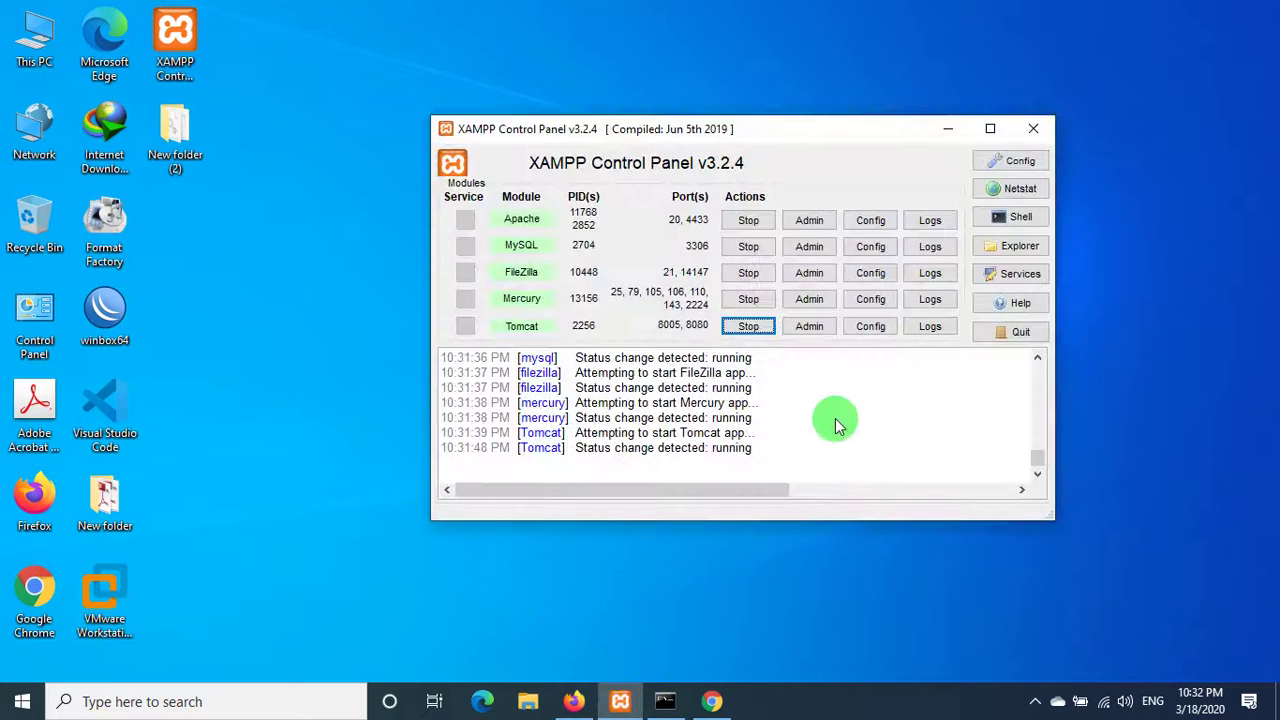
- Stop Apache and open its httpd-ssl.conf file in Notepad
{"action": "left_click", "coordinate": [753, 221]}
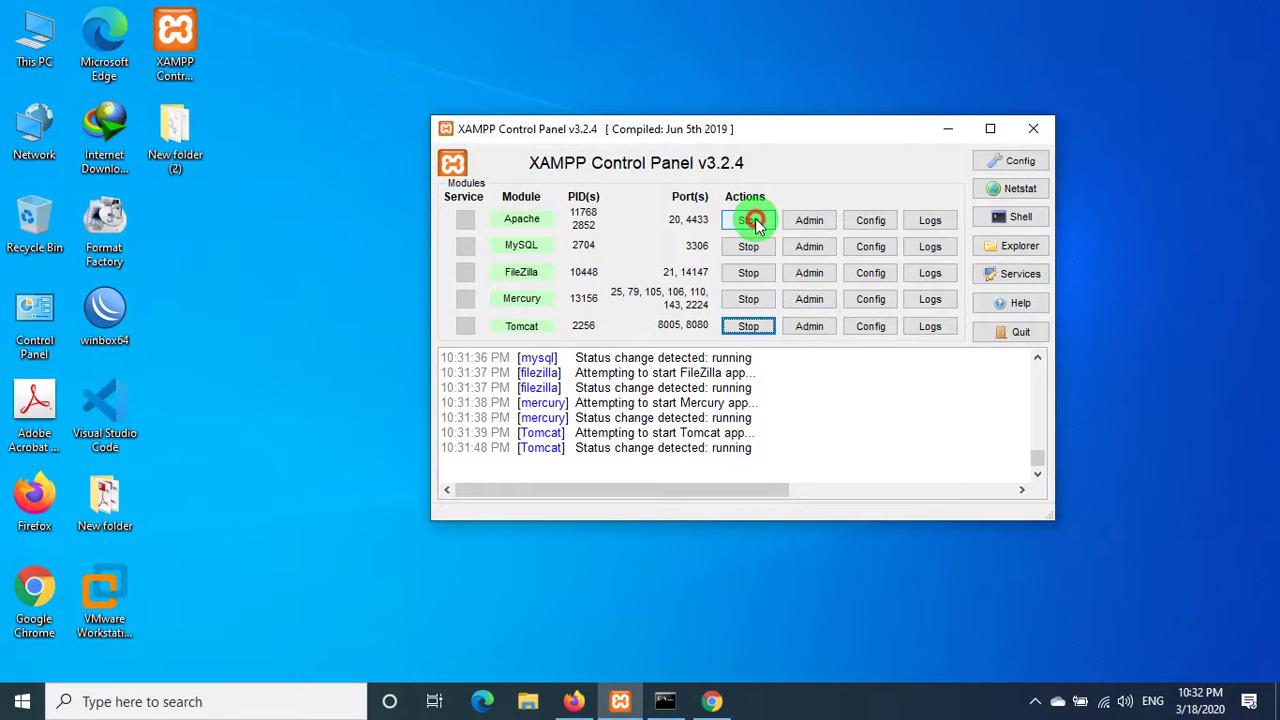
{"action": "left_click", "coordinate": [893, 222]}
{"action": "left_click", "coordinate": [950, 251]}
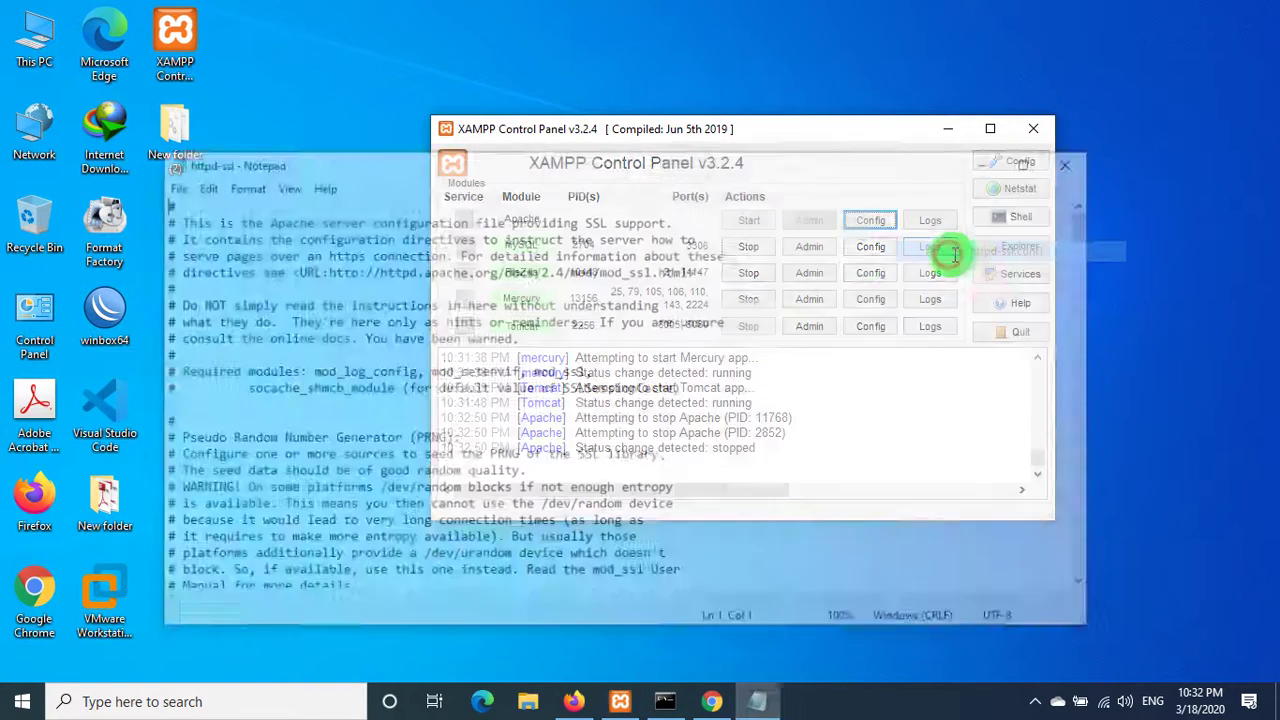
- Search httpd-ssl.conf for every 443 match, confirming Listen and ServerName already use 4433
{"action": "key", "text": "ctrl+f"}
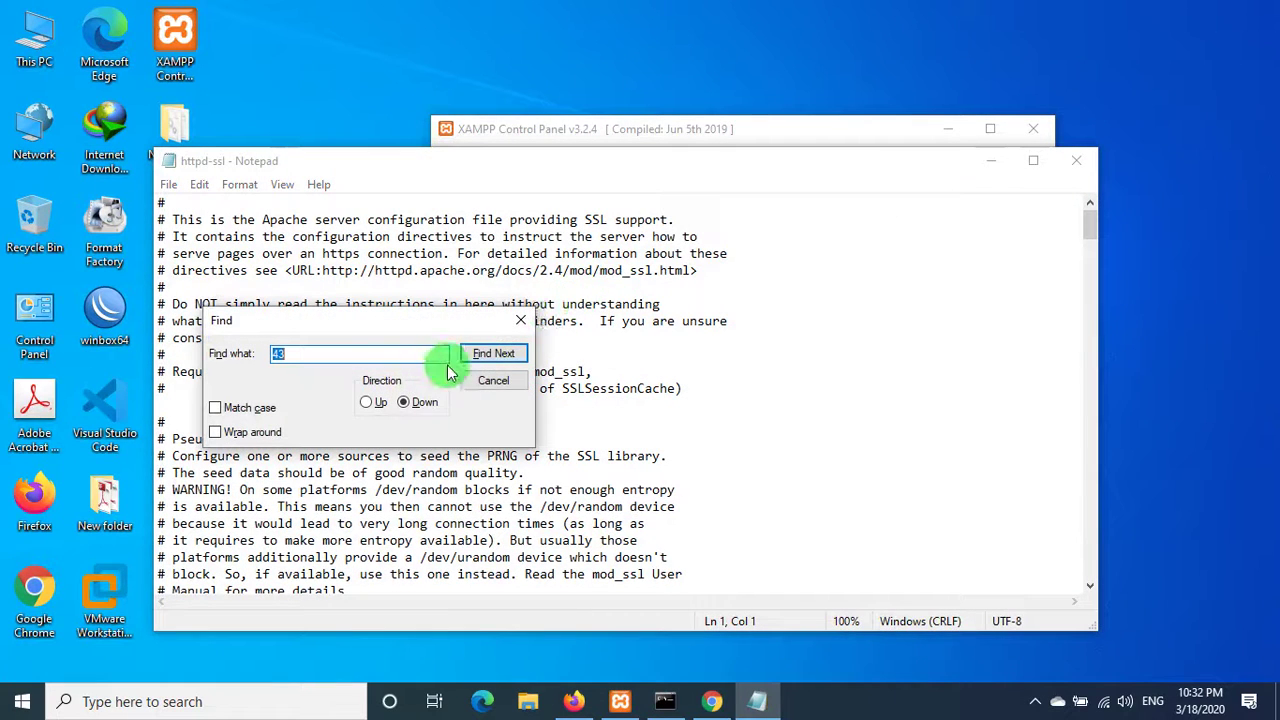
{"action": "left_click", "coordinate": [408, 350]}
{"action": "key", "text": "BackSpace"}
{"action": "key", "text": "BackSpace"}
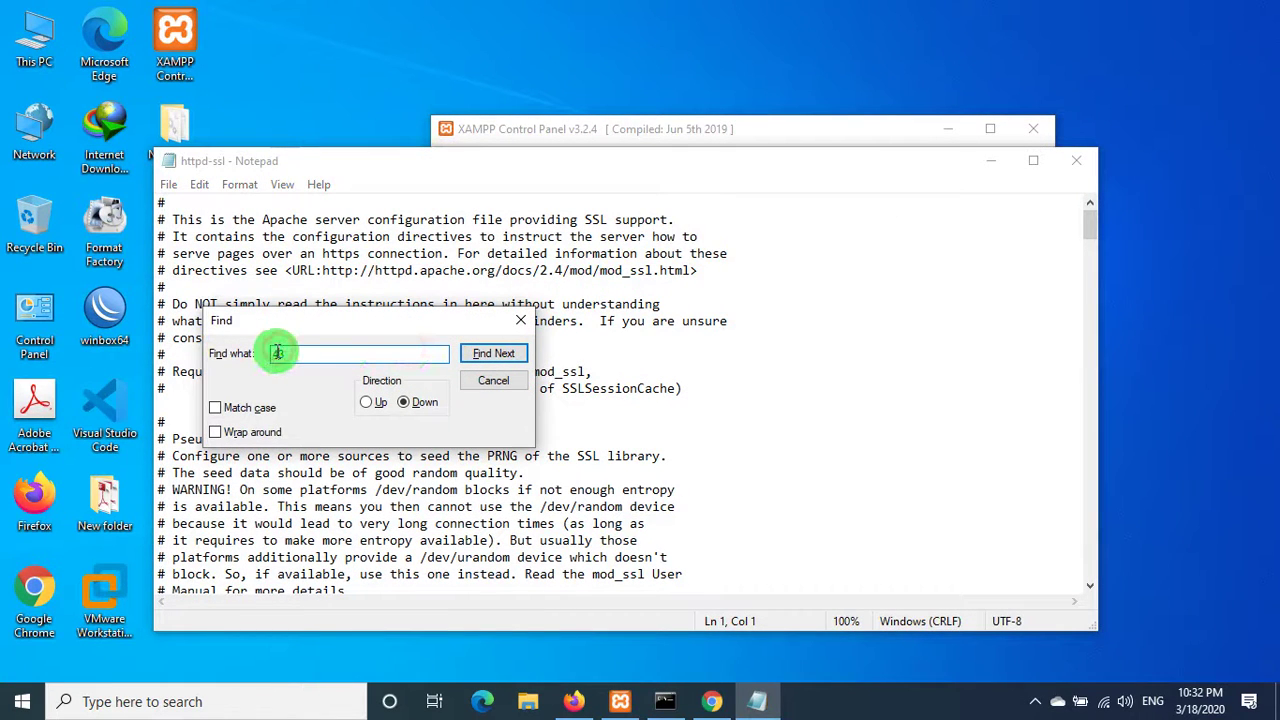
{"action": "left_click", "coordinate": [283, 362]}
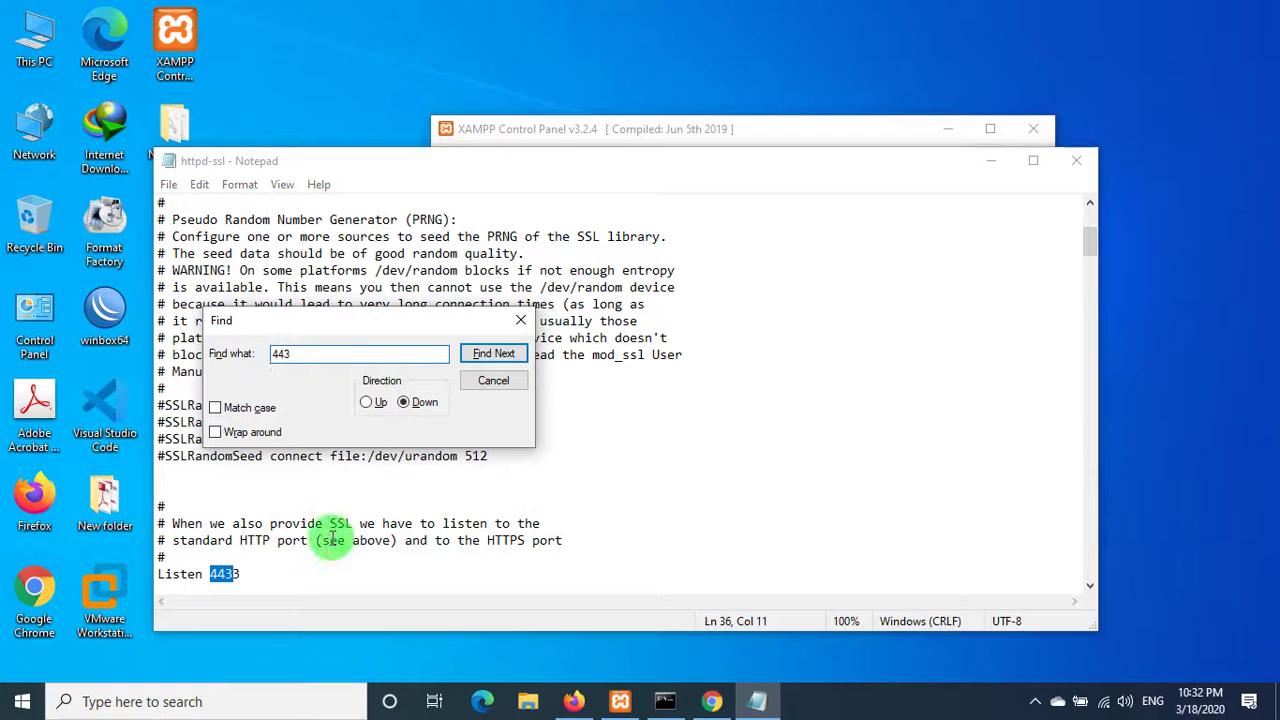
{"action": "left_click", "coordinate": [487, 356]}
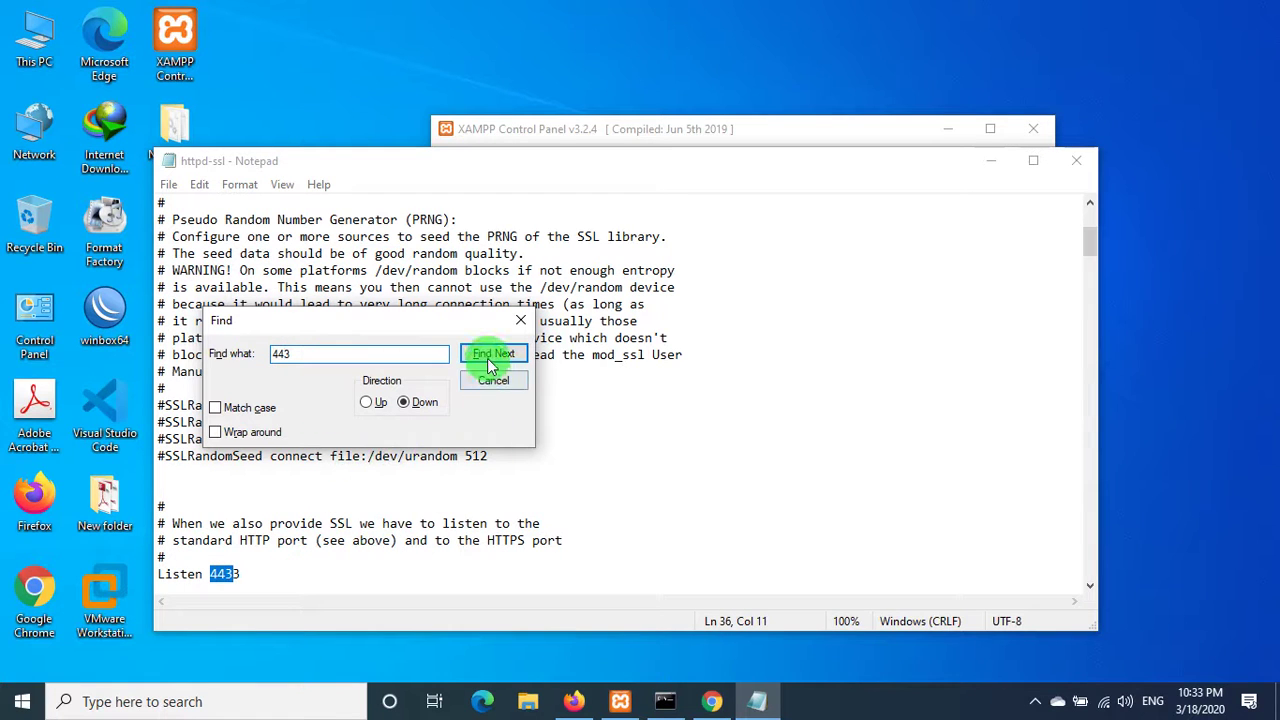
{"action": "left_click", "coordinate": [487, 356]}
{"action": "left_click", "coordinate": [487, 356]}
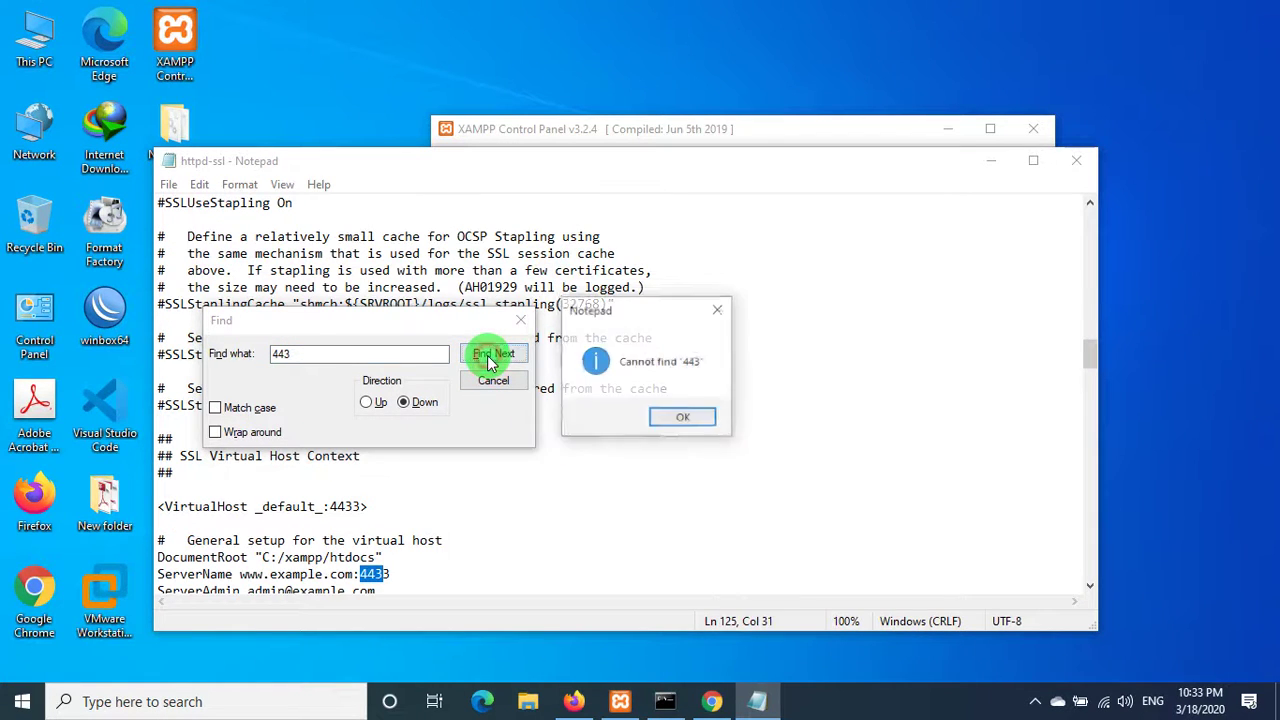
{"action": "left_click", "coordinate": [678, 414]}
{"action": "left_click", "coordinate": [491, 379]}
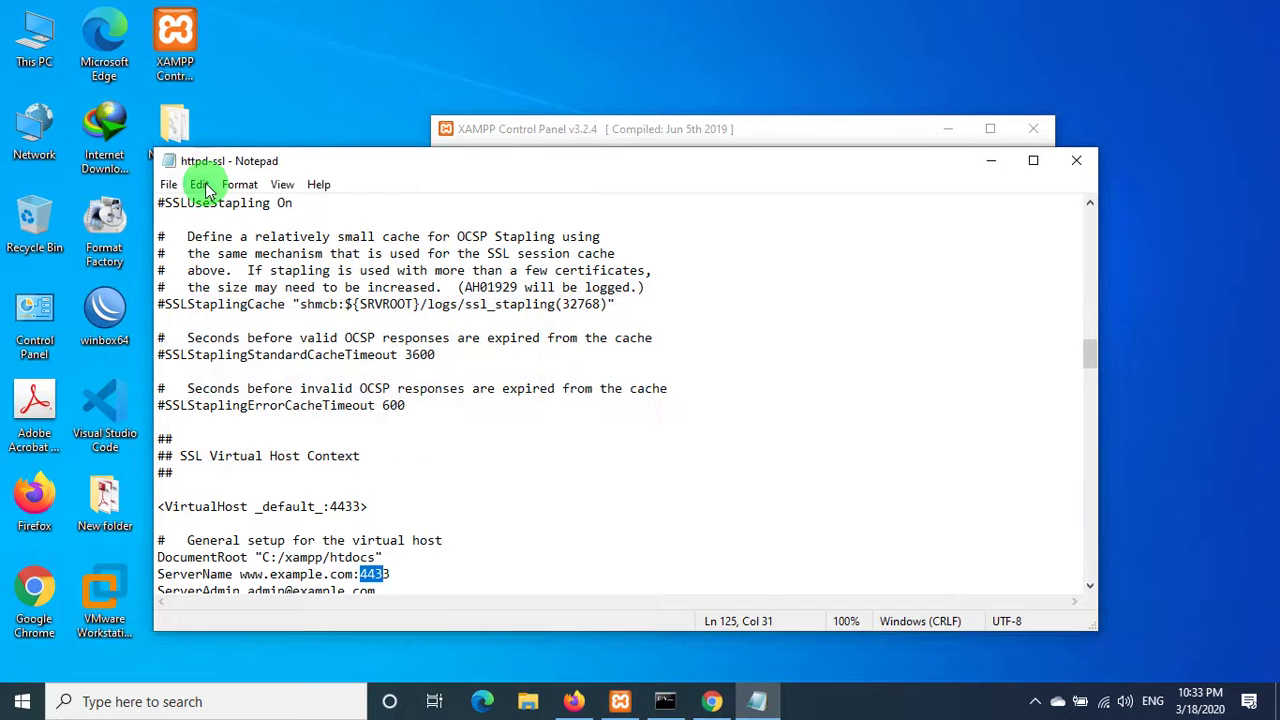
- Save httpd-ssl.conf and close Notepad
{"action": "left_click", "coordinate": [168, 185]}
{"action": "left_click", "coordinate": [199, 268]}
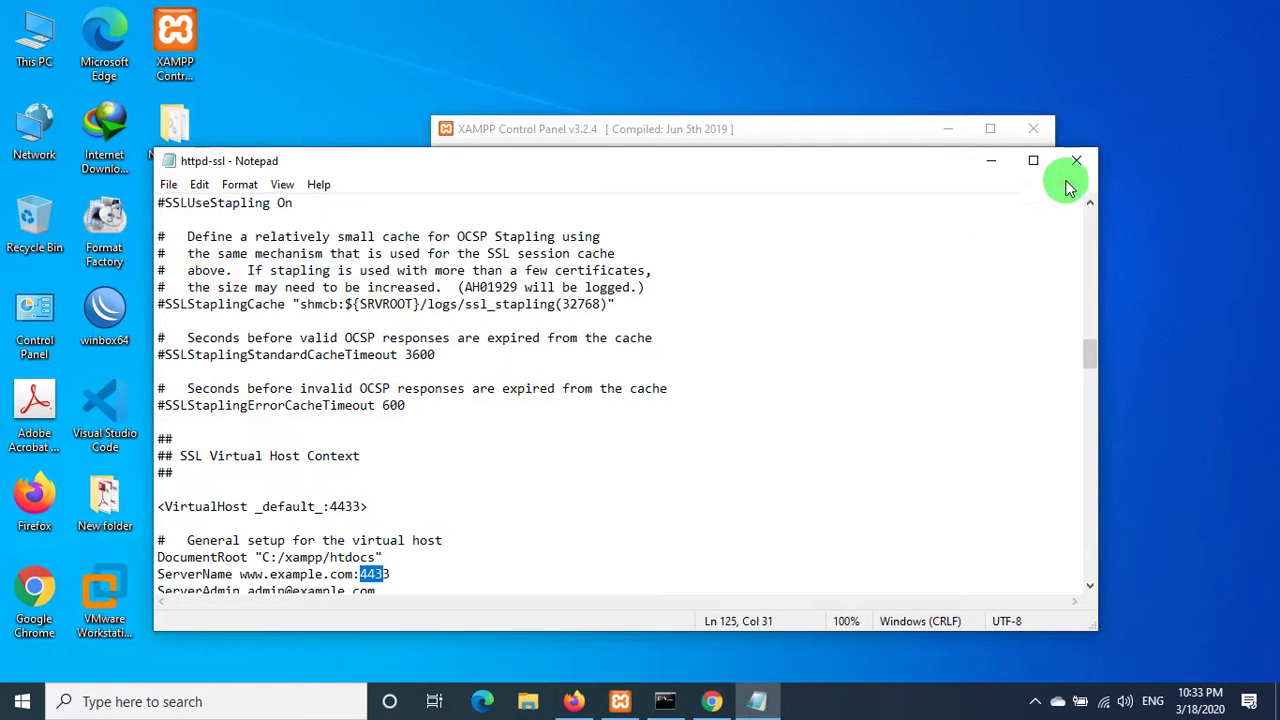
{"action": "left_click", "coordinate": [1076, 160]}
{"action": "left_click", "coordinate": [870, 220]}
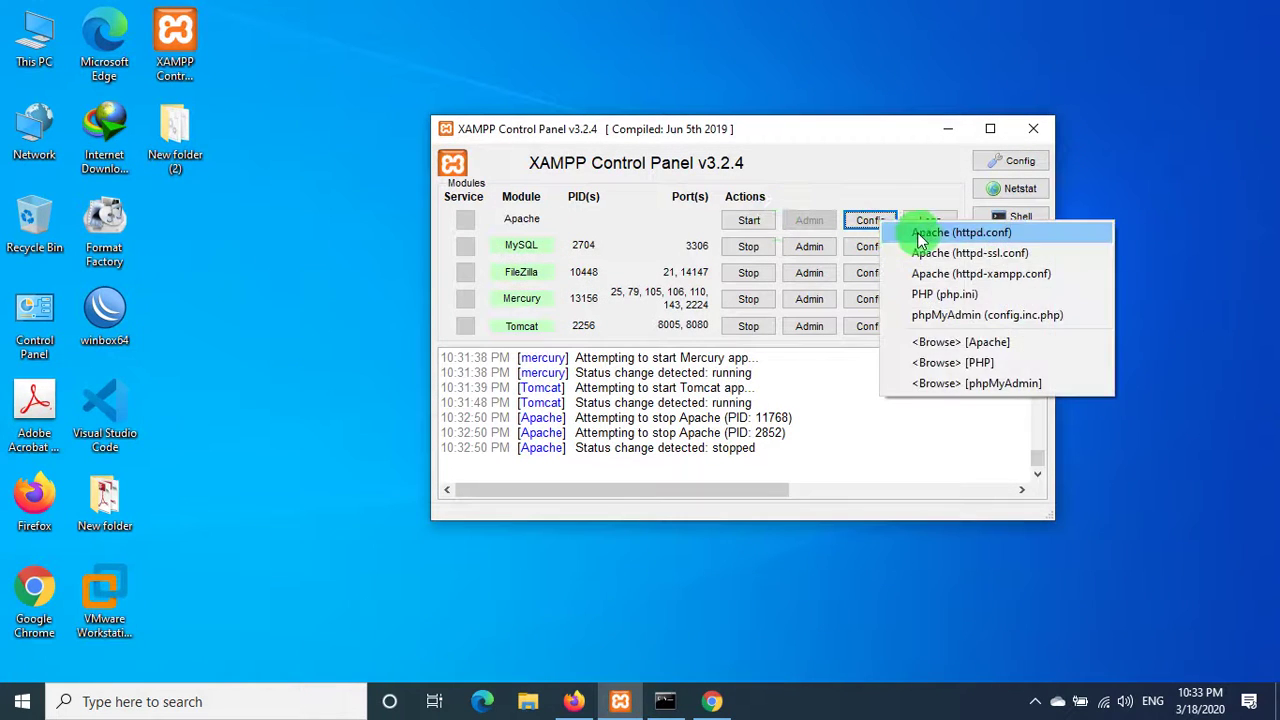
- Open httpd.conf, find '20', and change the first Listen port to 10
{"action": "left_click", "coordinate": [922, 234]}
{"action": "key", "text": "ctrl+f"}
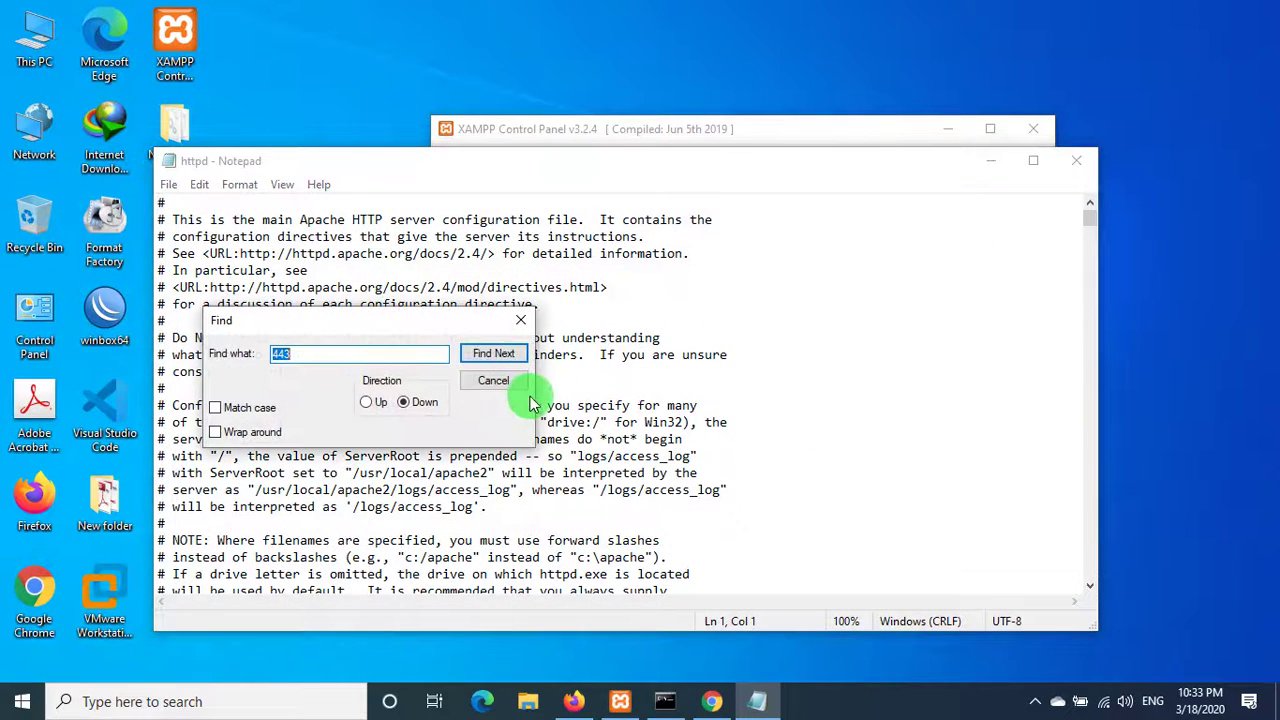
{"action": "type", "text": "20"}
{"action": "key", "text": "Return"}
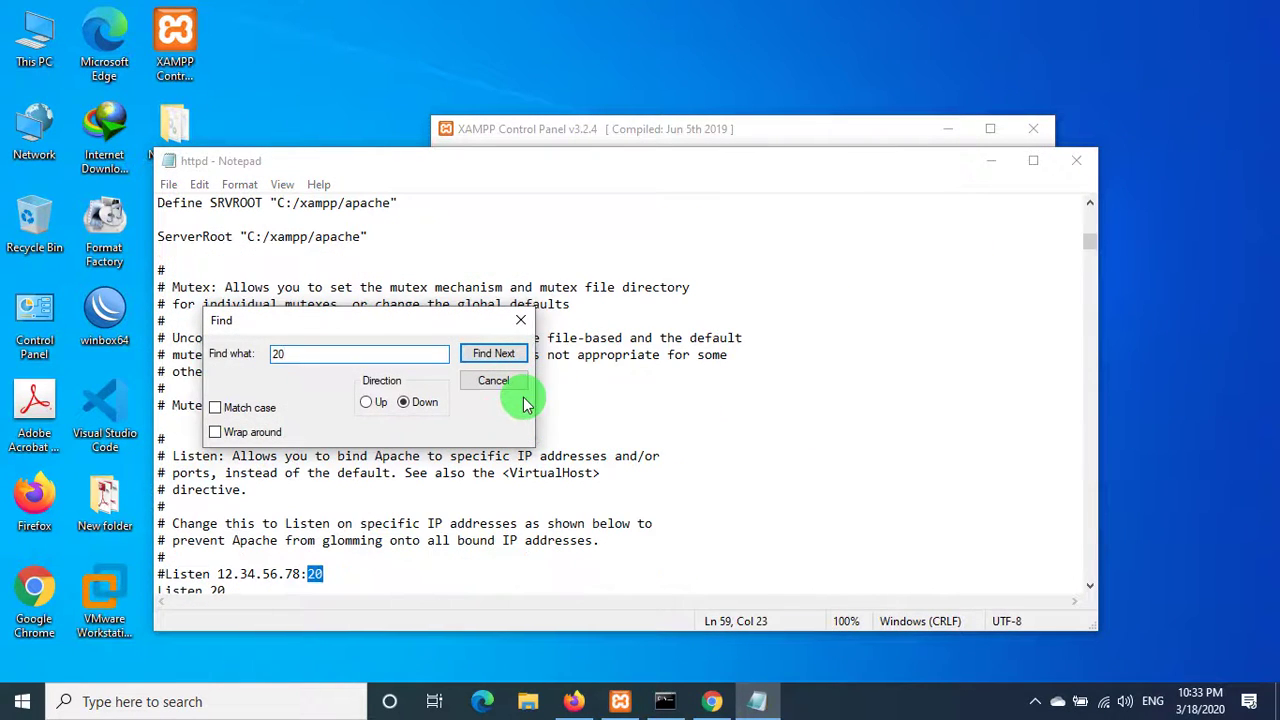
{"action": "left_click", "coordinate": [318, 566]}
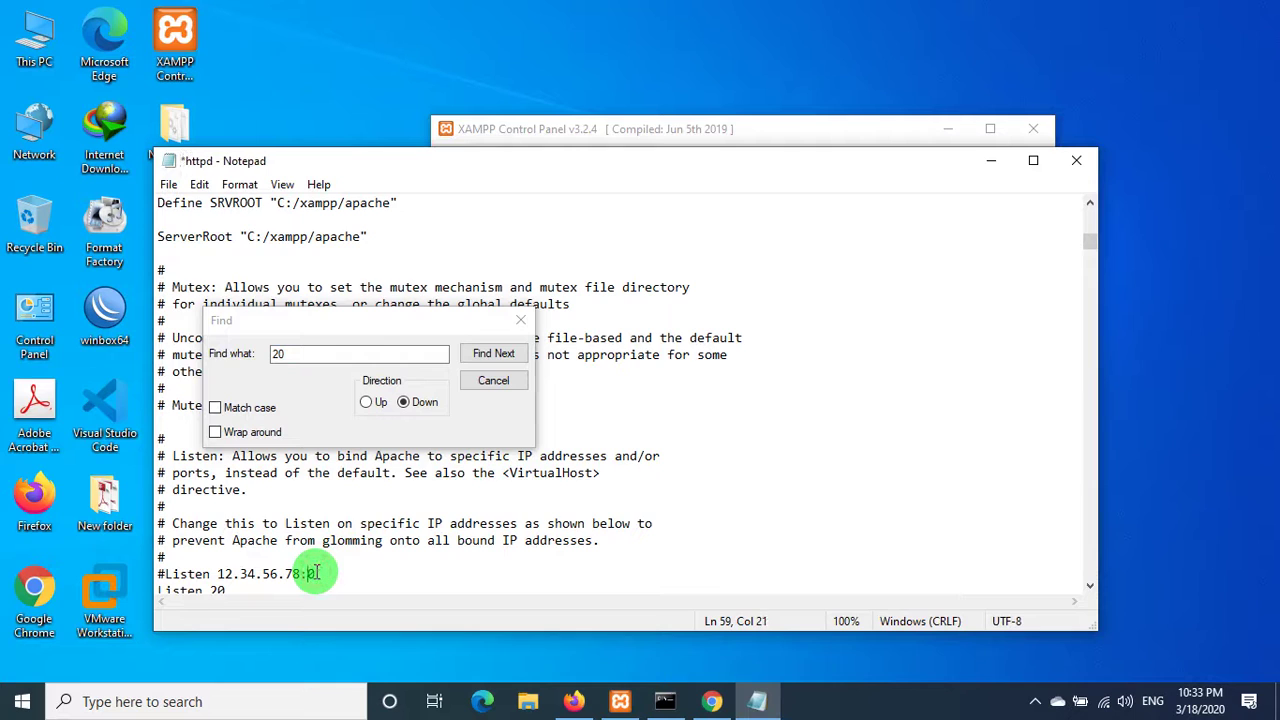
{"action": "scroll", "coordinate": [316, 573], "scroll_direction": "down", "scroll_amount": 2}
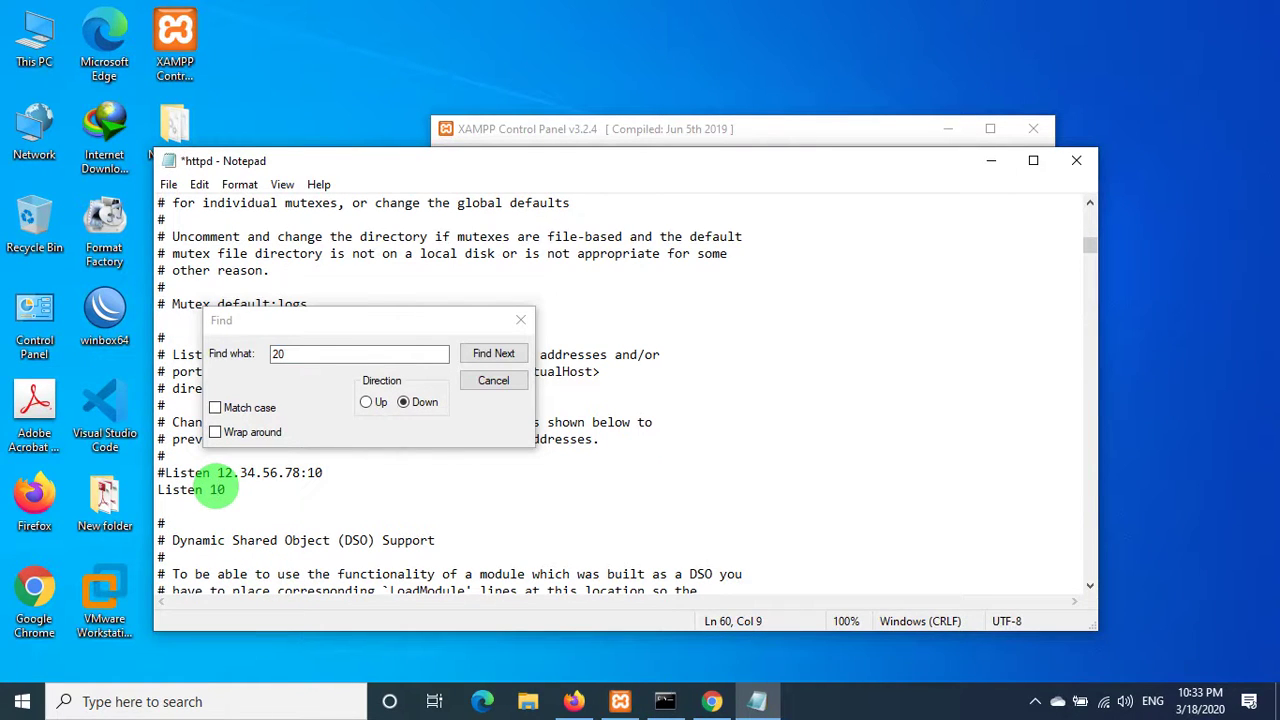
- Change the remaining port-20 occurrences in httpd.conf to 10 until no matches remain
{"action": "left_click", "coordinate": [489, 354]}
{"action": "left_click", "coordinate": [322, 565]}
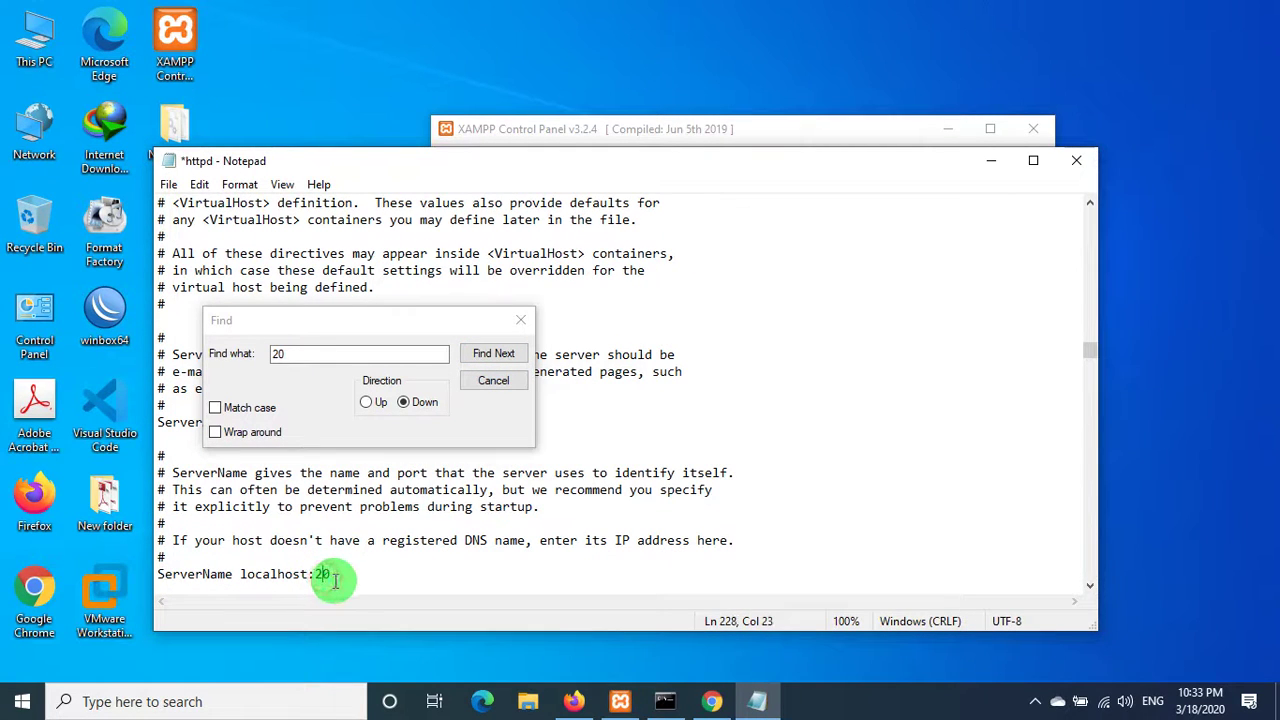
{"action": "scroll", "coordinate": [423, 500], "scroll_direction": "up", "scroll_amount": 1}
{"action": "left_click", "coordinate": [472, 353]}
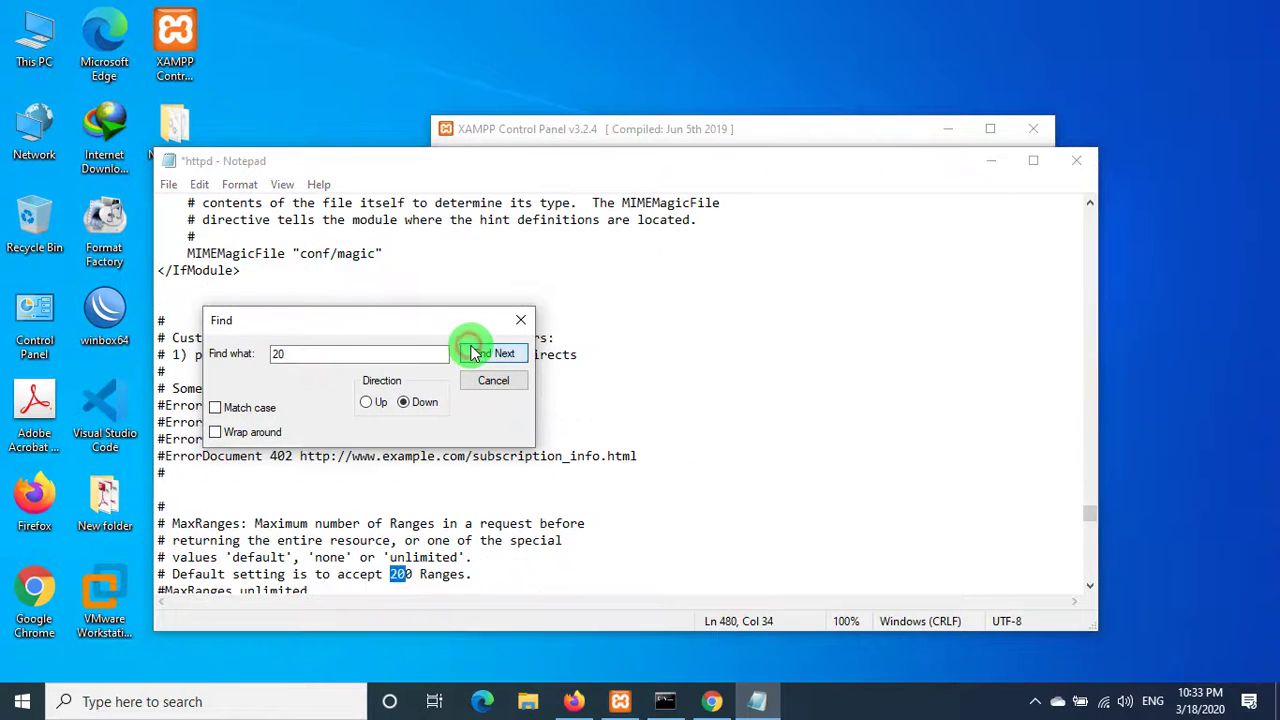
{"action": "left_click", "coordinate": [476, 354]}
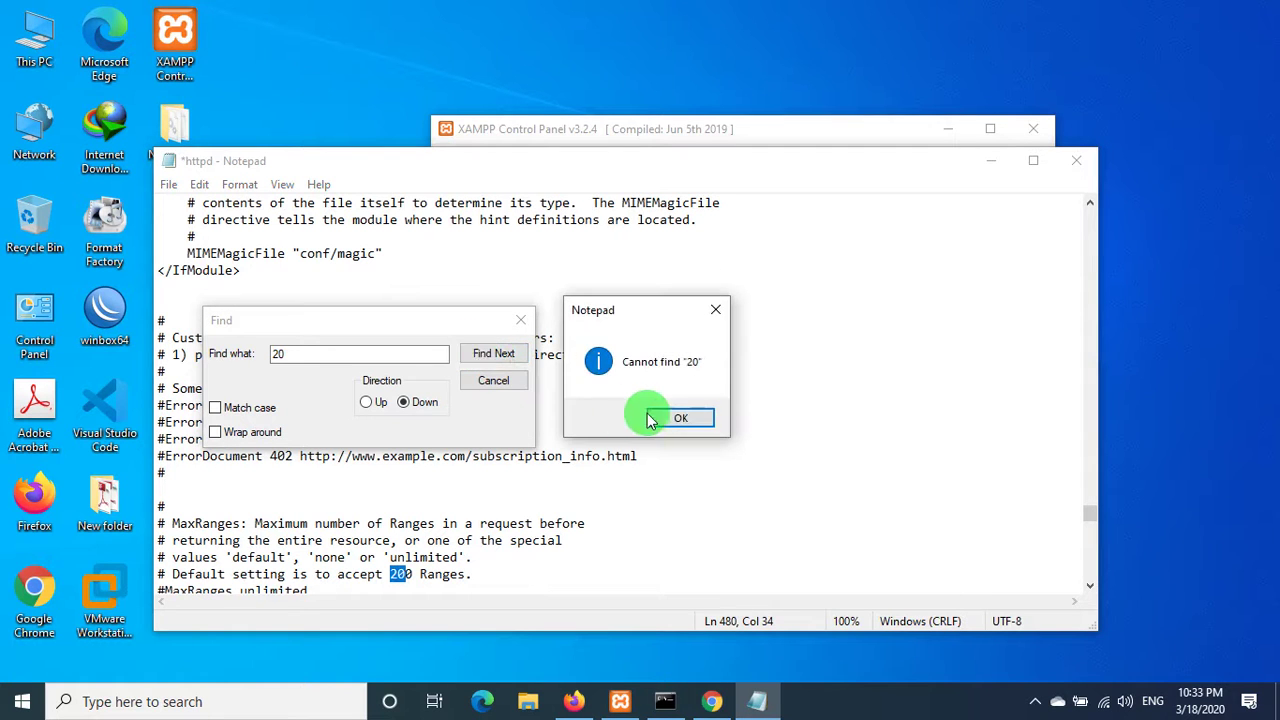
{"action": "left_click", "coordinate": [655, 417]}
{"action": "left_click", "coordinate": [501, 382]}
{"action": "scroll", "coordinate": [491, 386], "scroll_direction": "down", "scroll_amount": 2}
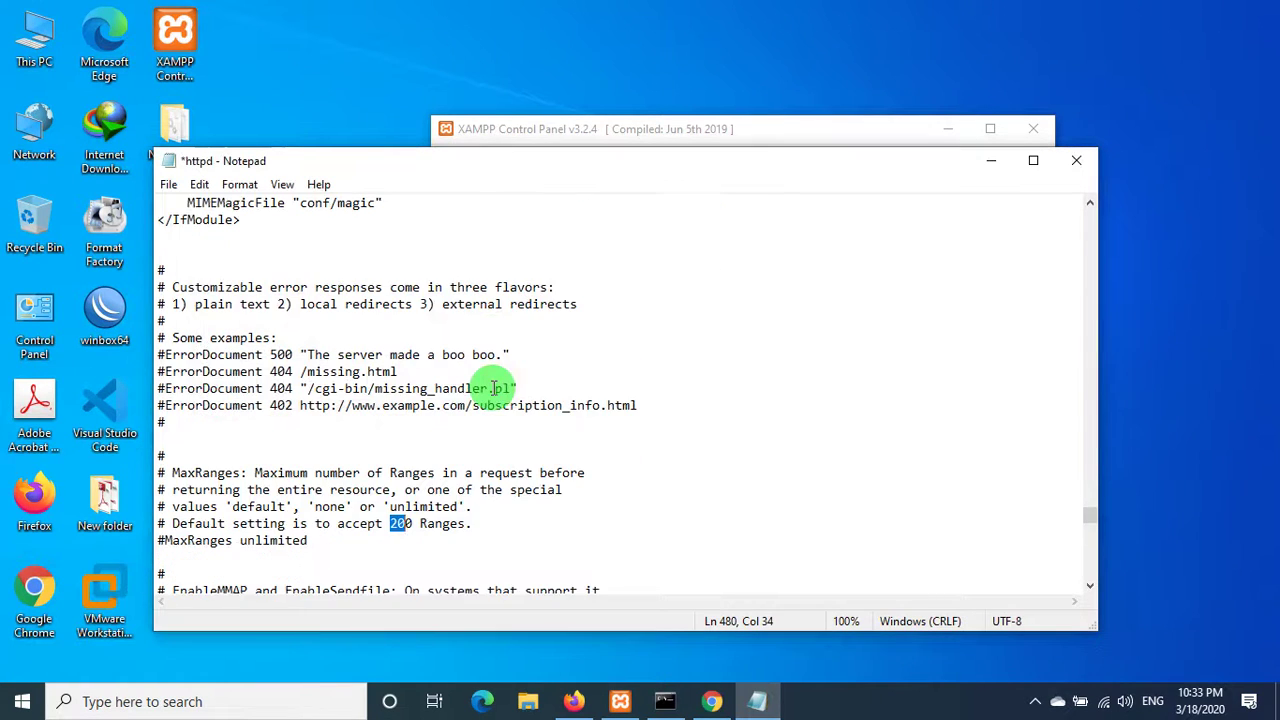
- Save the edited httpd.conf and close Notepad
{"action": "left_click", "coordinate": [168, 184]}
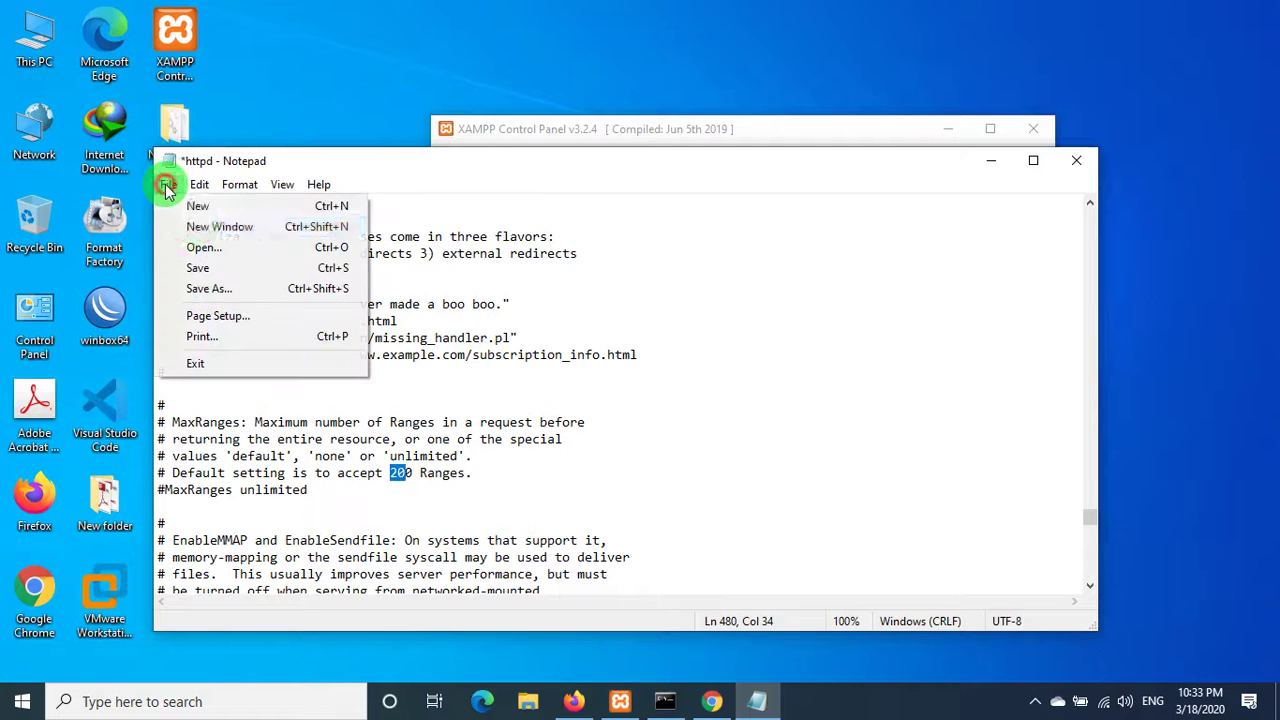
{"action": "left_click", "coordinate": [223, 267]}
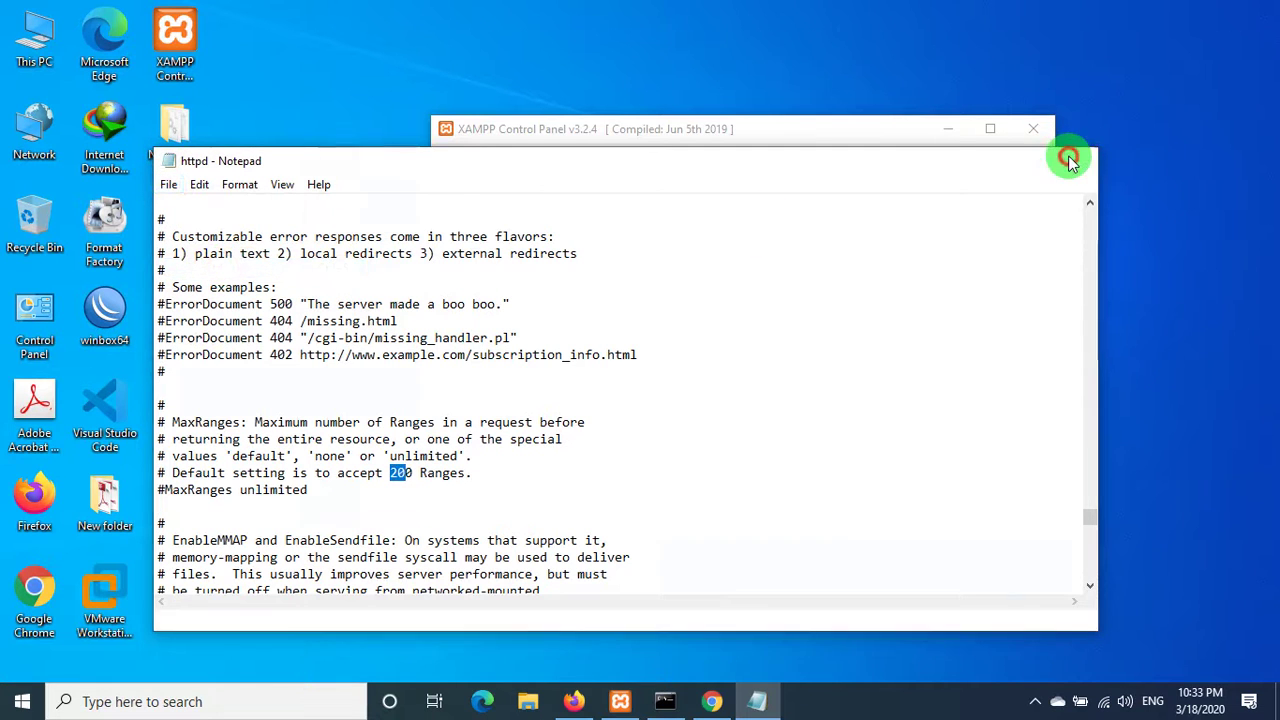
{"action": "left_click", "coordinate": [1072, 160]}
{"action": "right_click", "coordinate": [862, 28]}
{"action": "left_click", "coordinate": [912, 83]}
- Start Apache again on ports 10 and 4433 and return to Chrome
{"action": "left_click", "coordinate": [749, 220]}
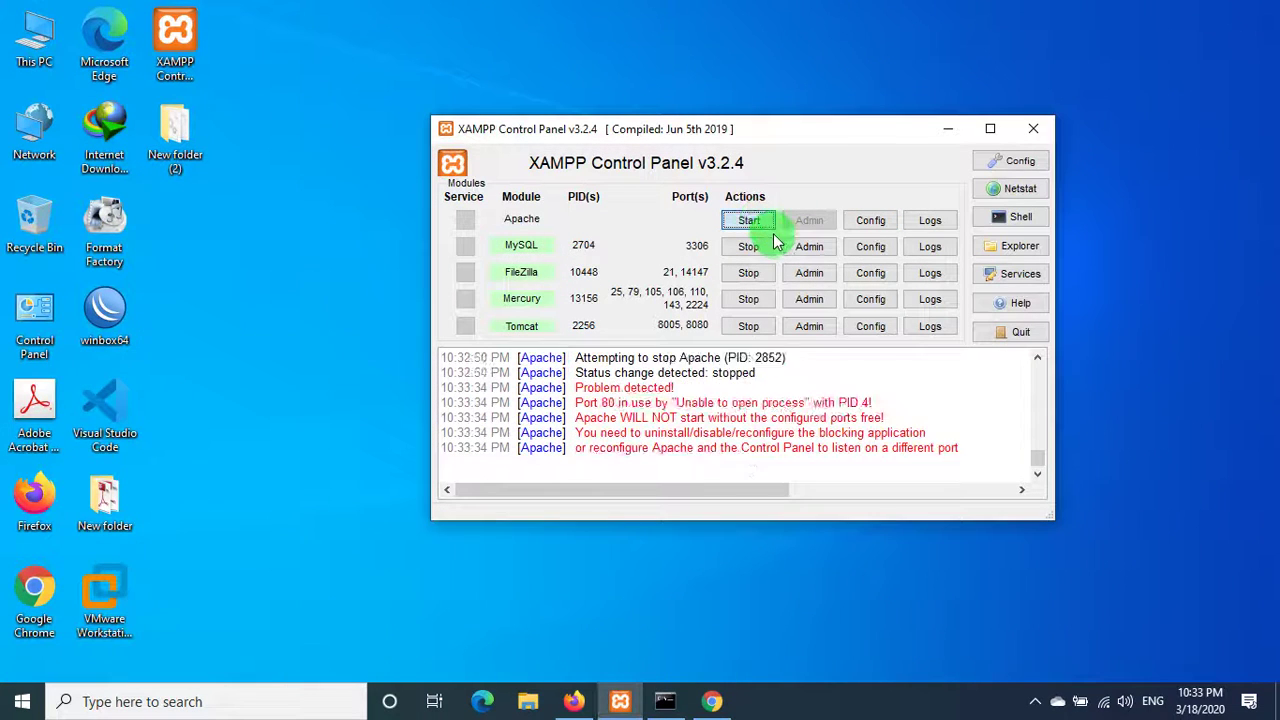
{"action": "right_click", "coordinate": [342, 66]}
{"action": "left_click", "coordinate": [400, 112]}
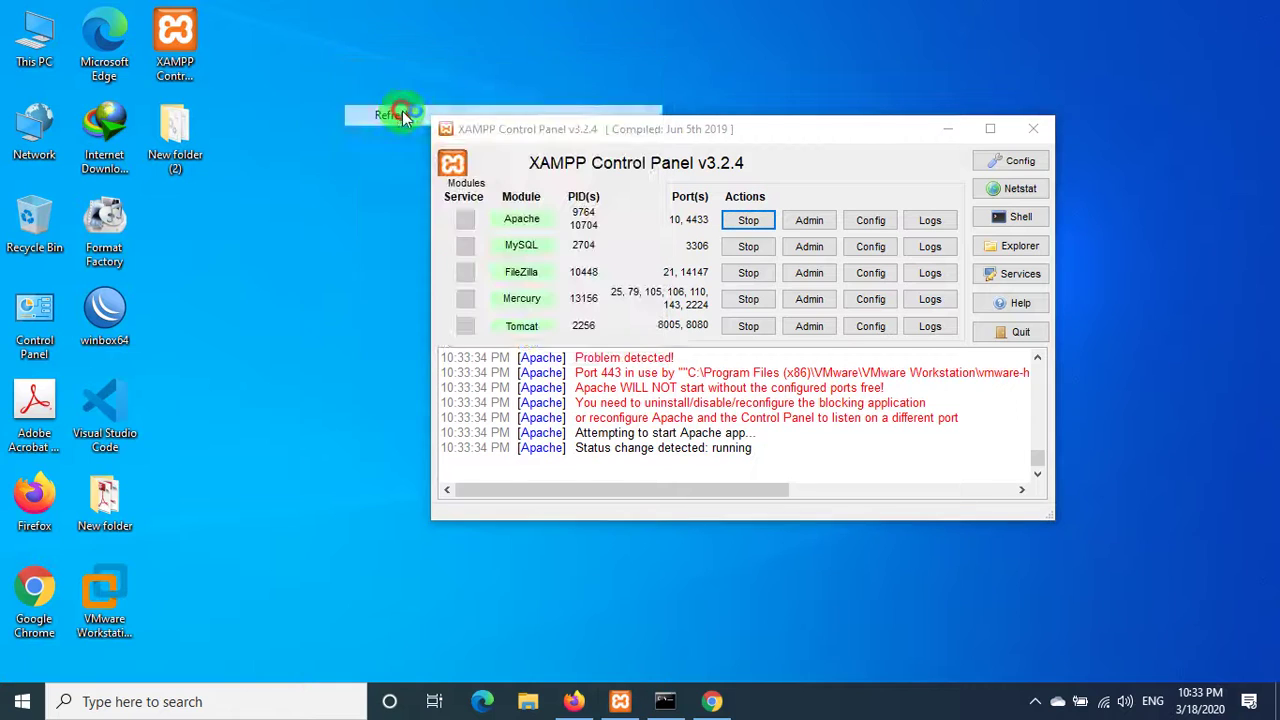
{"action": "left_click", "coordinate": [712, 701]}
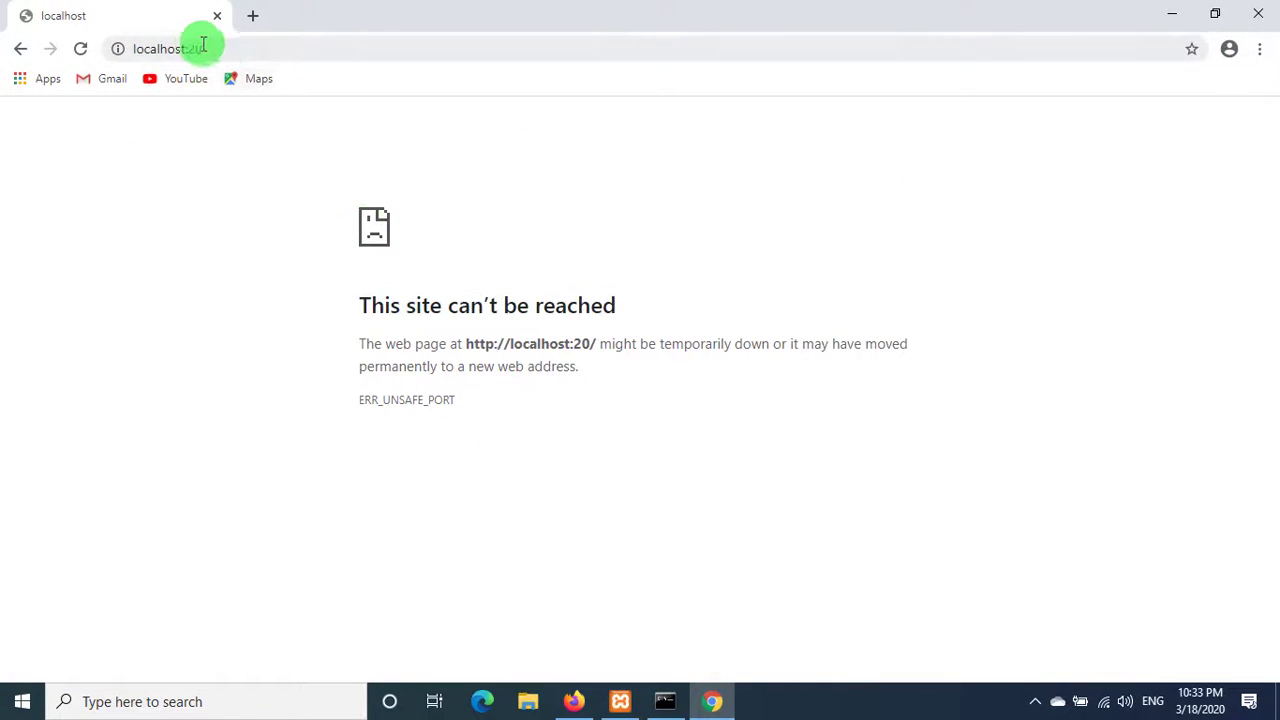
- Change Chrome's address from localhost:20 to localhost:10 to load the Welcome to XAMPP dashboard
{"action": "left_click_drag", "start_coordinate": [188, 46], "coordinate": [242, 42]}
{"action": "type", "text": "10"}
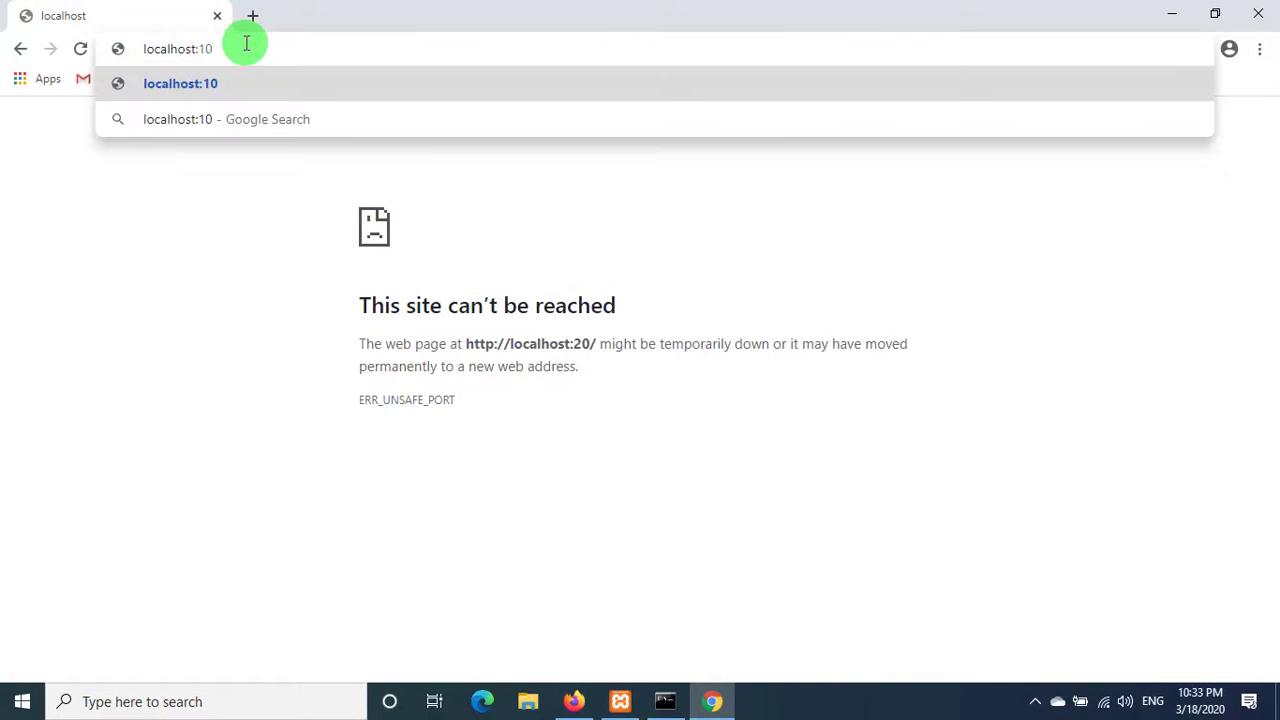
{"action": "key", "text": "Return"}
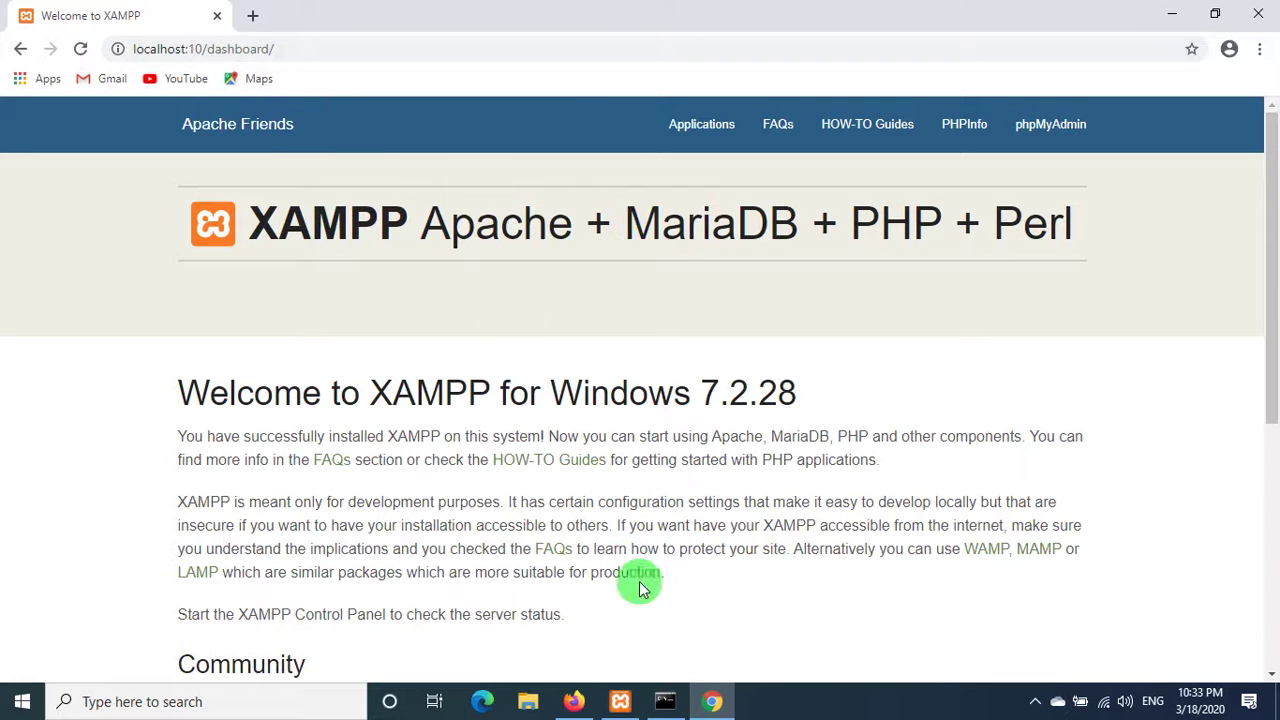
{"action": "left_click", "coordinate": [575, 698]}
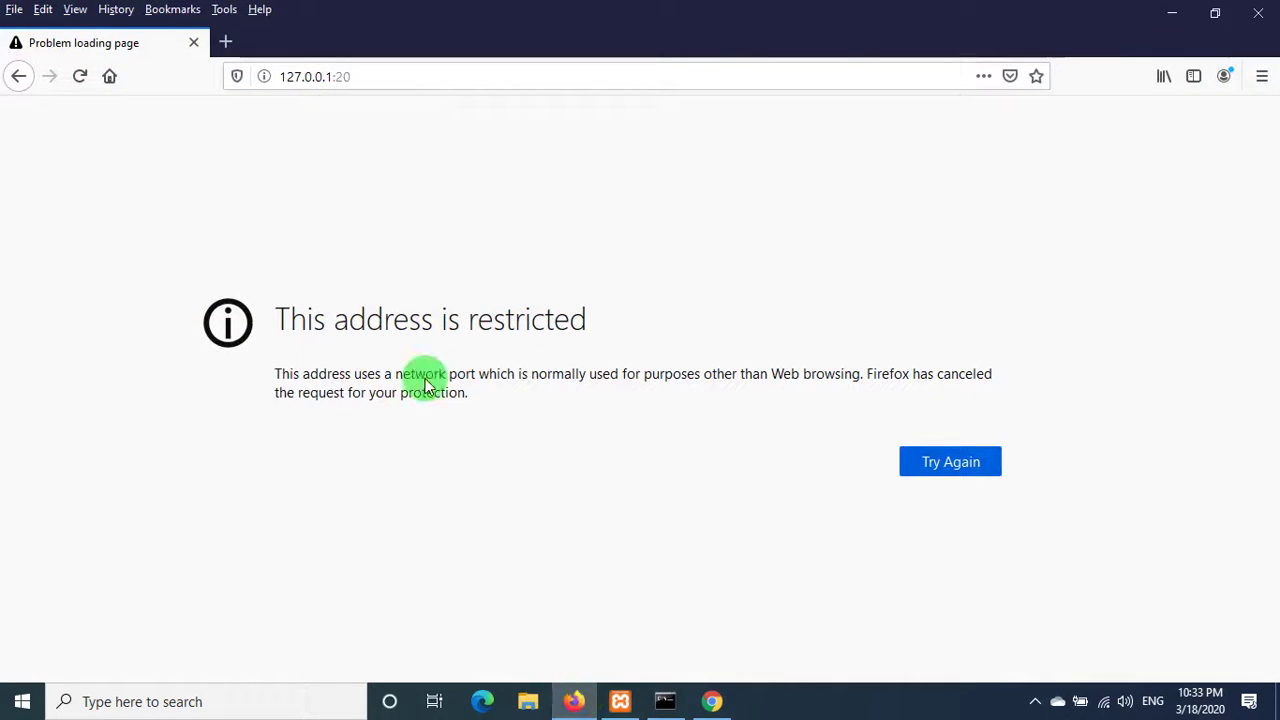
- Load 127.0.0.1:10 in Firefox and open phpMyAdmin from the XAMPP dashboard
{"action": "double_click", "coordinate": [340, 77]}
{"action": "type", "text": "10"}
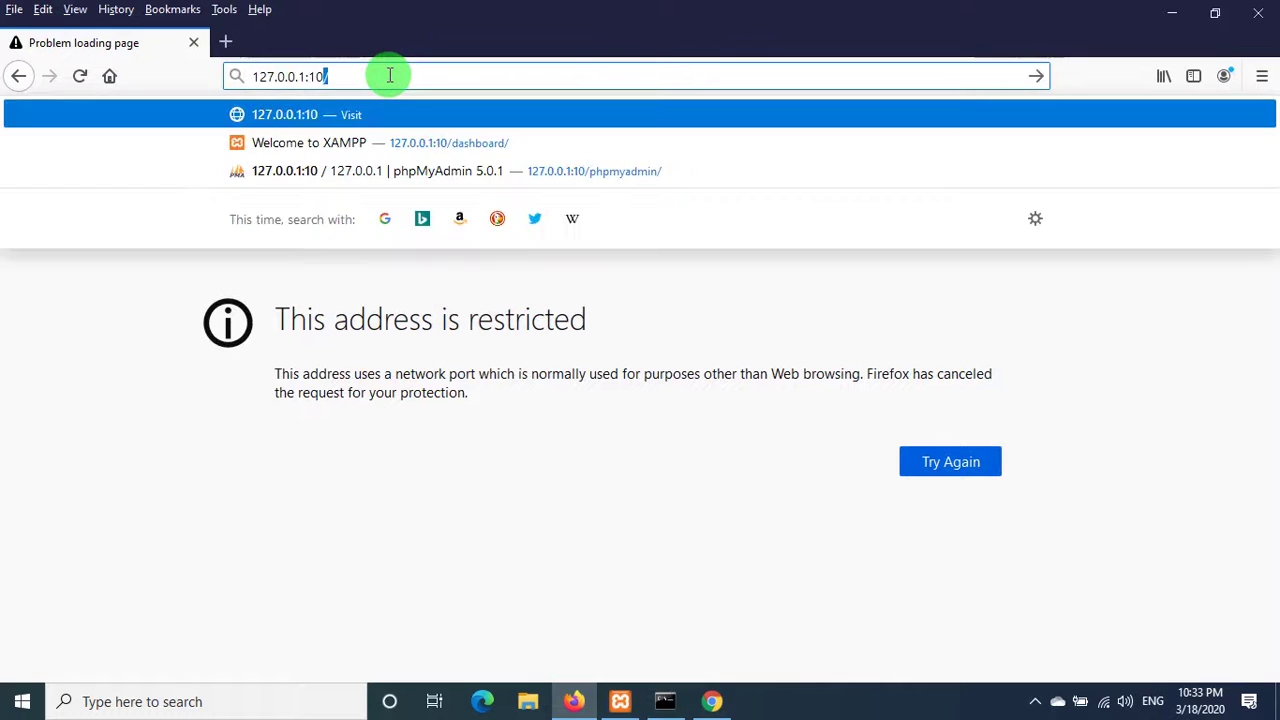
{"action": "key", "text": "Return"}
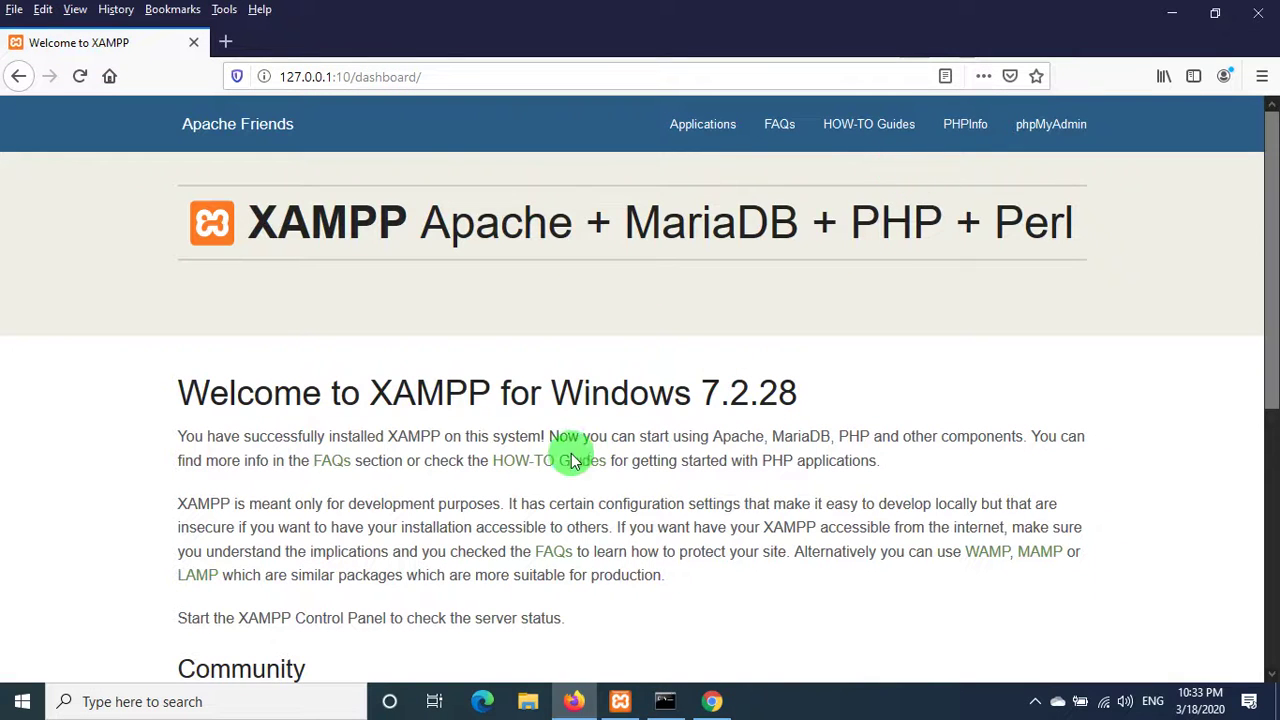
{"action": "scroll", "coordinate": [563, 314], "scroll_direction": "down", "scroll_amount": 5}
{"action": "scroll", "coordinate": [563, 314], "scroll_direction": "up", "scroll_amount": 5}
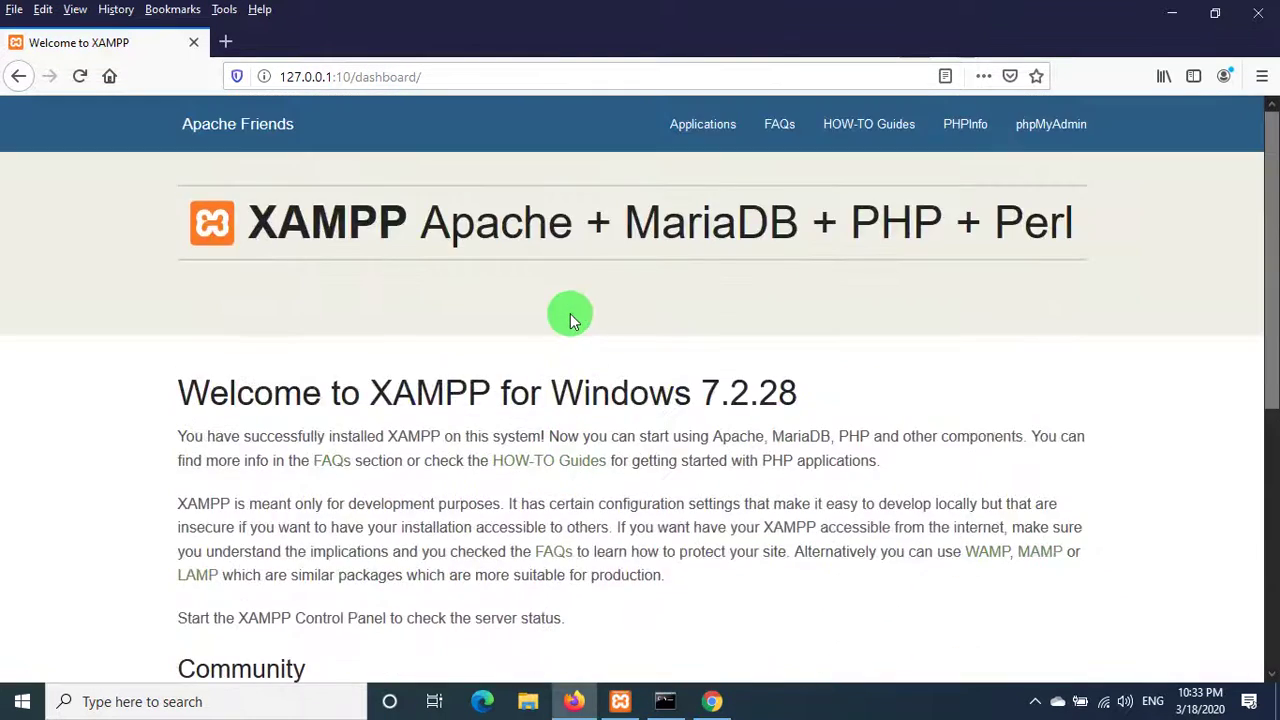
{"action": "left_click", "coordinate": [1050, 140]}
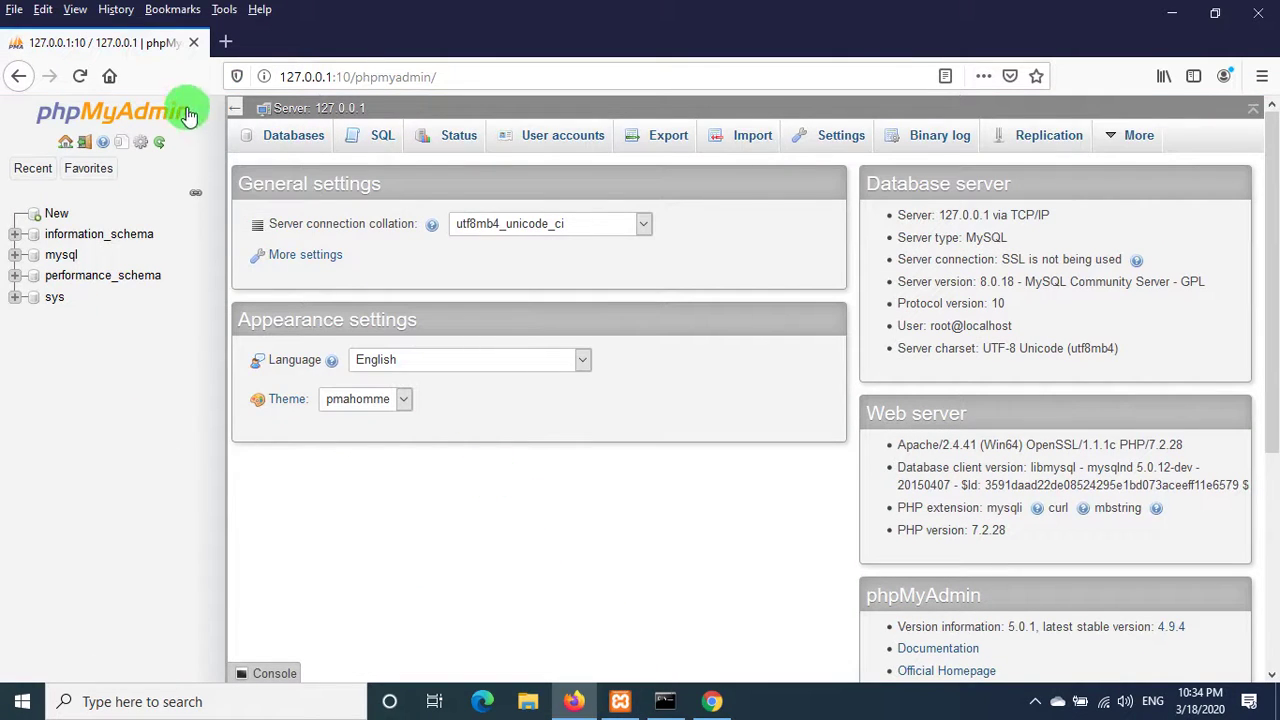
- Open 127.0.0.1:81 in a new tab to show the Bitnami CMS Made Simple page
{"action": "left_click", "coordinate": [228, 44]}
{"action": "type", "text": "127"}
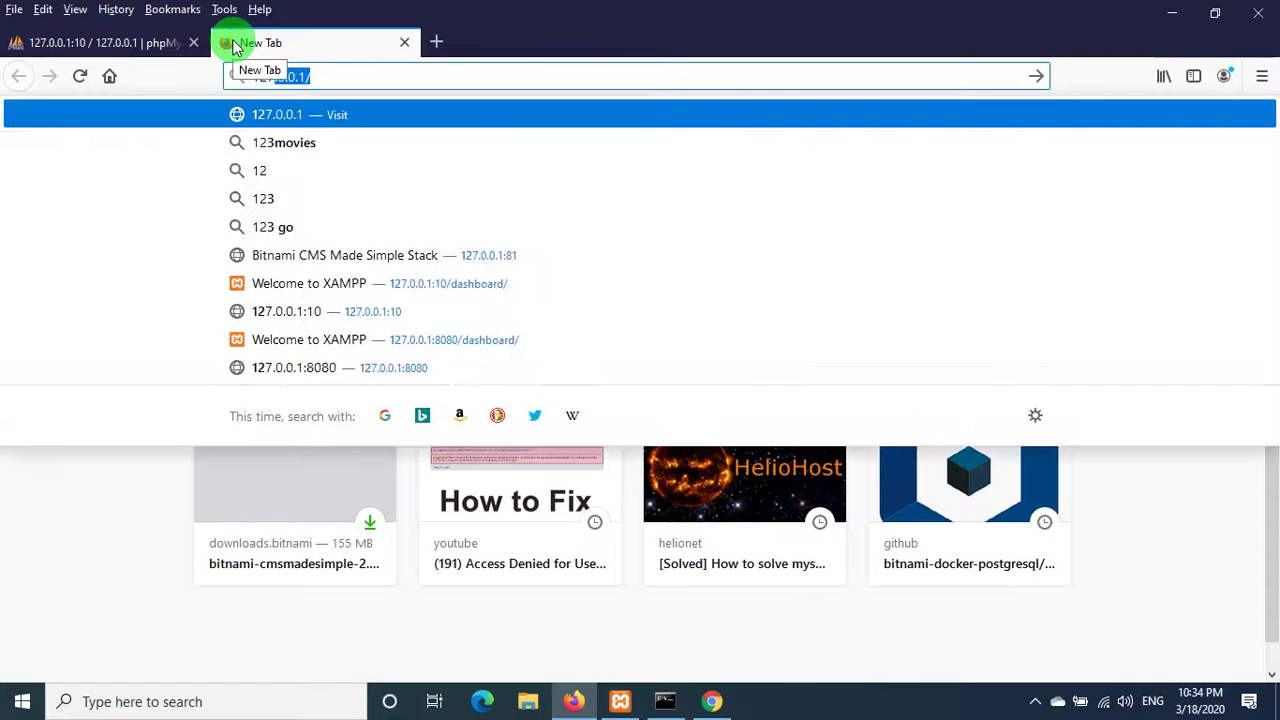
{"action": "key", "text": "BackSpace"}
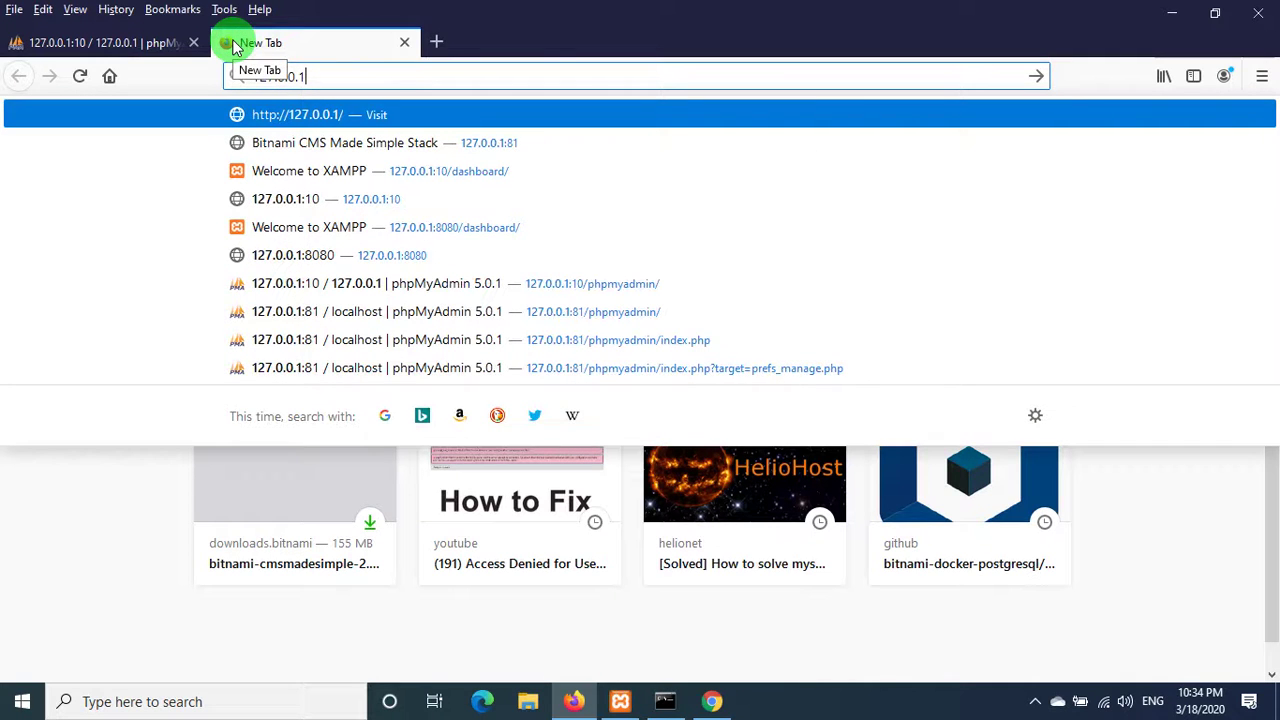
{"action": "type", "text": ":81"}
{"action": "key", "text": "Return"}
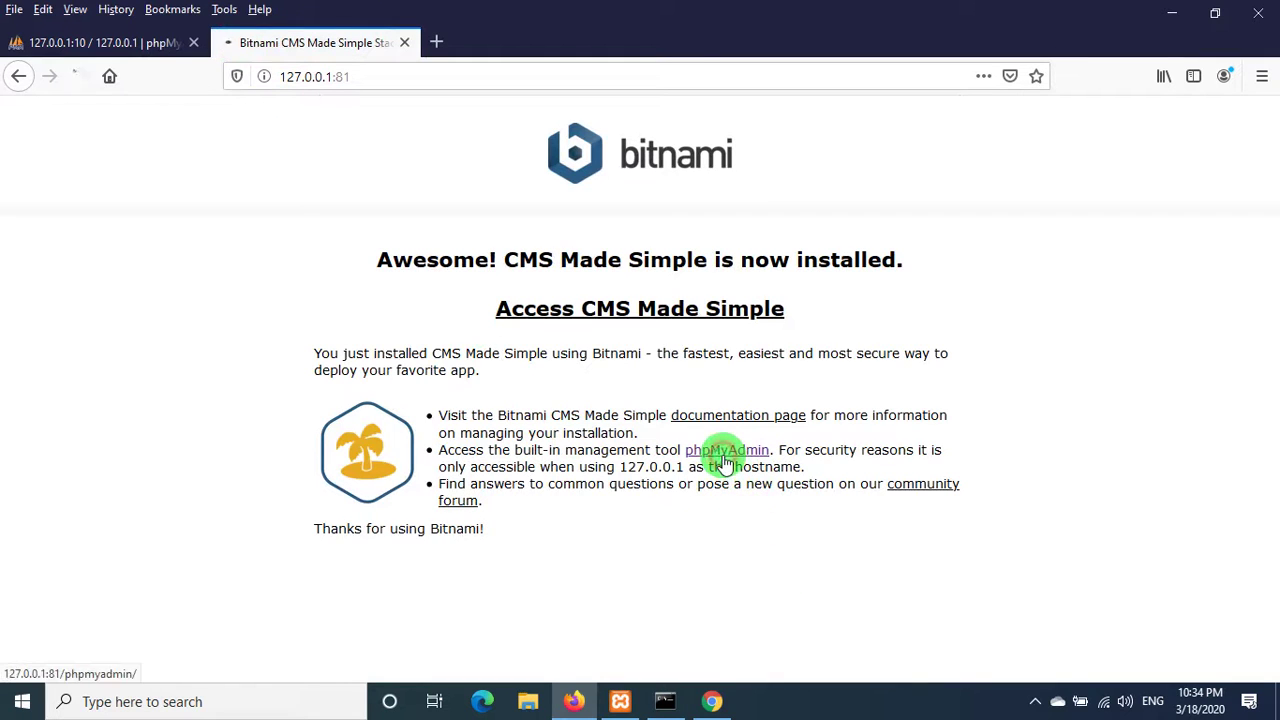
- Open phpMyAdmin on port 81 and log in as root, declining to save the login
{"action": "left_click", "coordinate": [722, 462]}
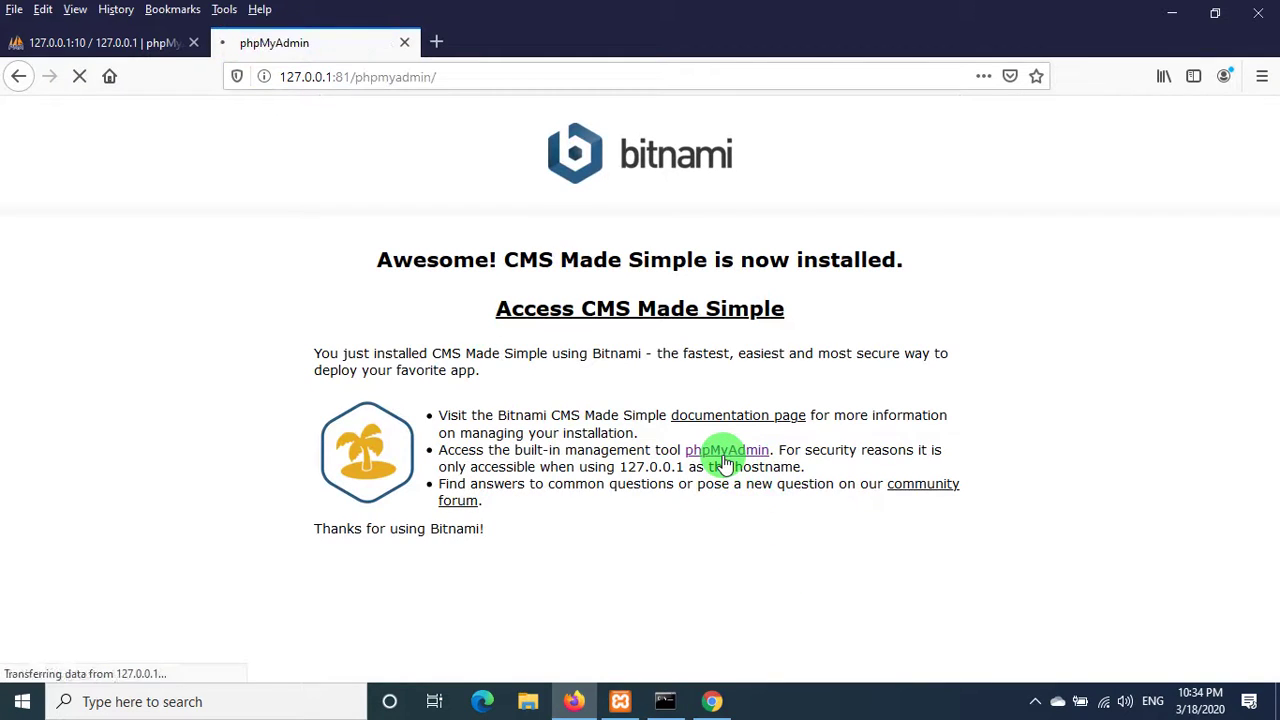
{"action": "left_click", "coordinate": [674, 414]}
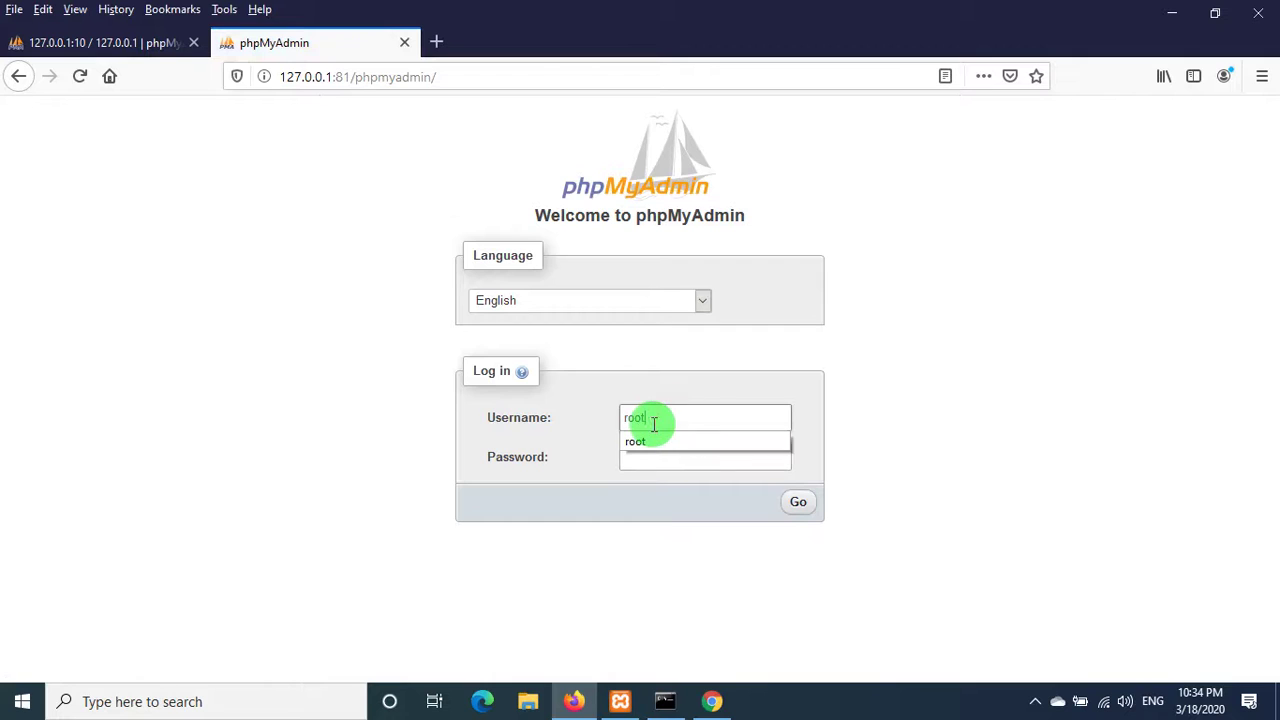
{"action": "left_click_drag", "start_coordinate": [655, 421], "coordinate": [617, 410]}
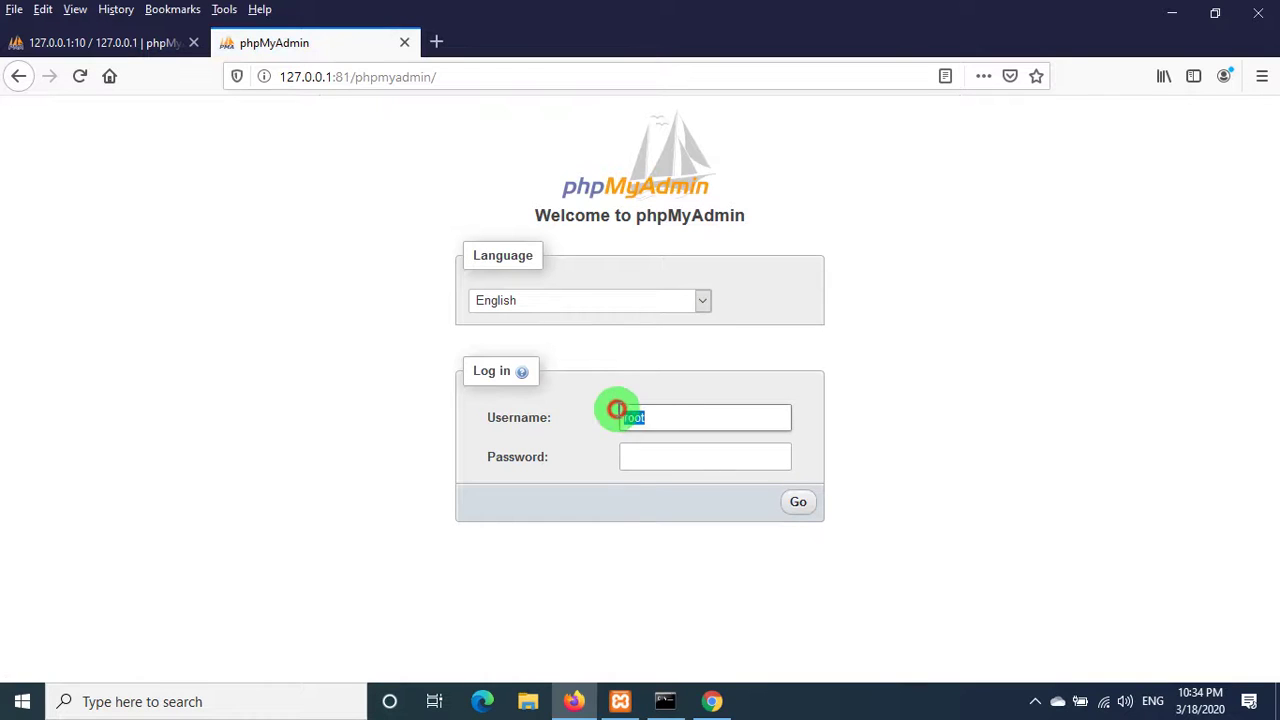
{"action": "left_click", "coordinate": [643, 461]}
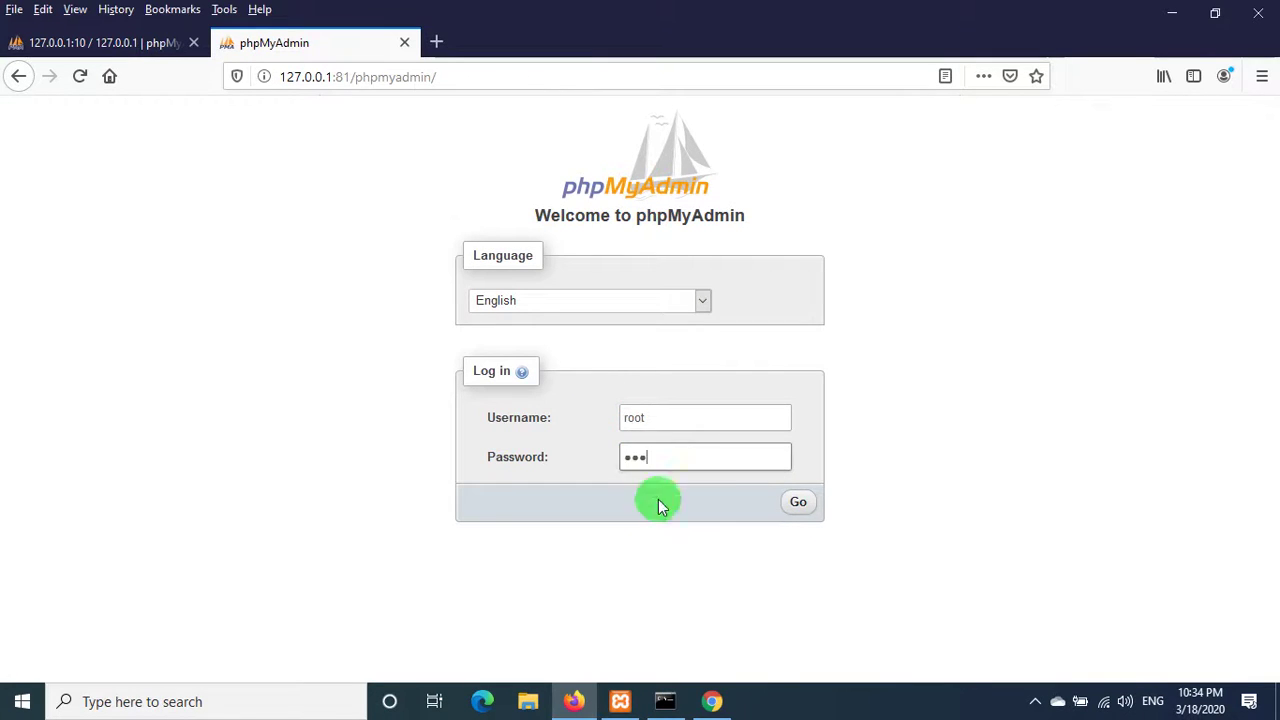
{"action": "left_click", "coordinate": [800, 505]}
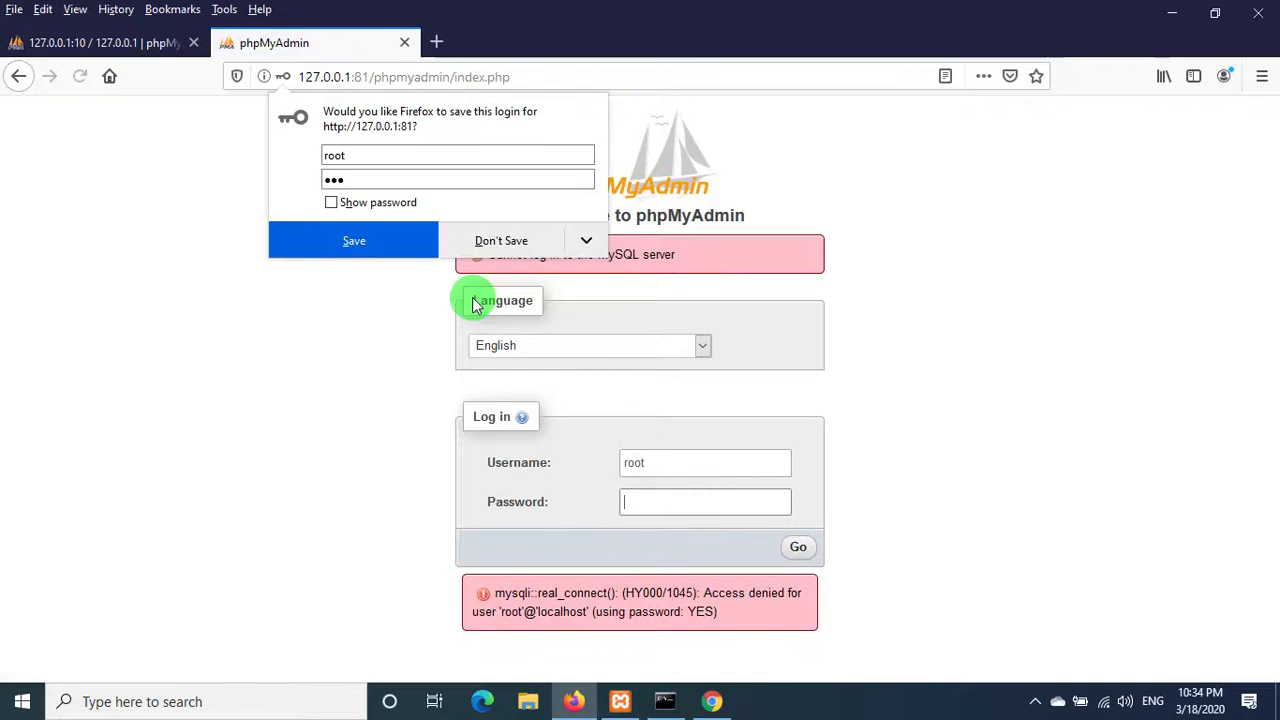
{"action": "left_click", "coordinate": [505, 240]}
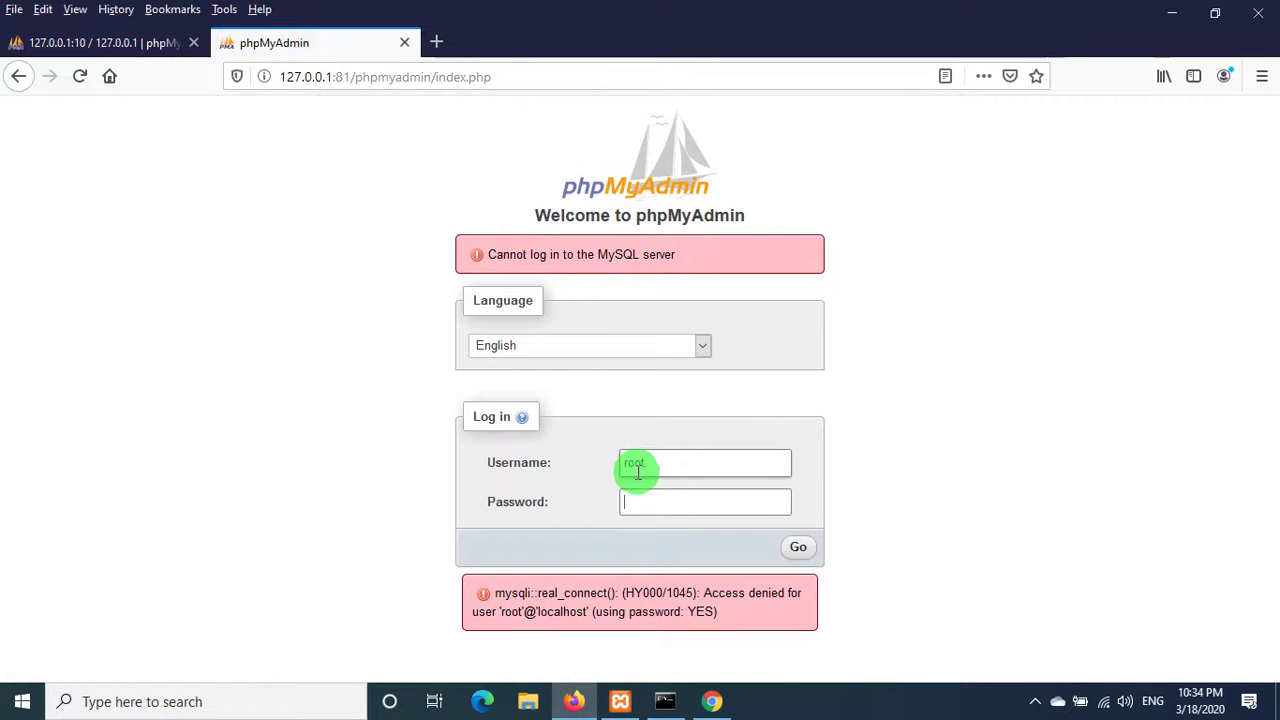
- Retry the root password login on port 81, which fails with 'Cannot log in to the MySQL server'
{"action": "left_click", "coordinate": [651, 492]}
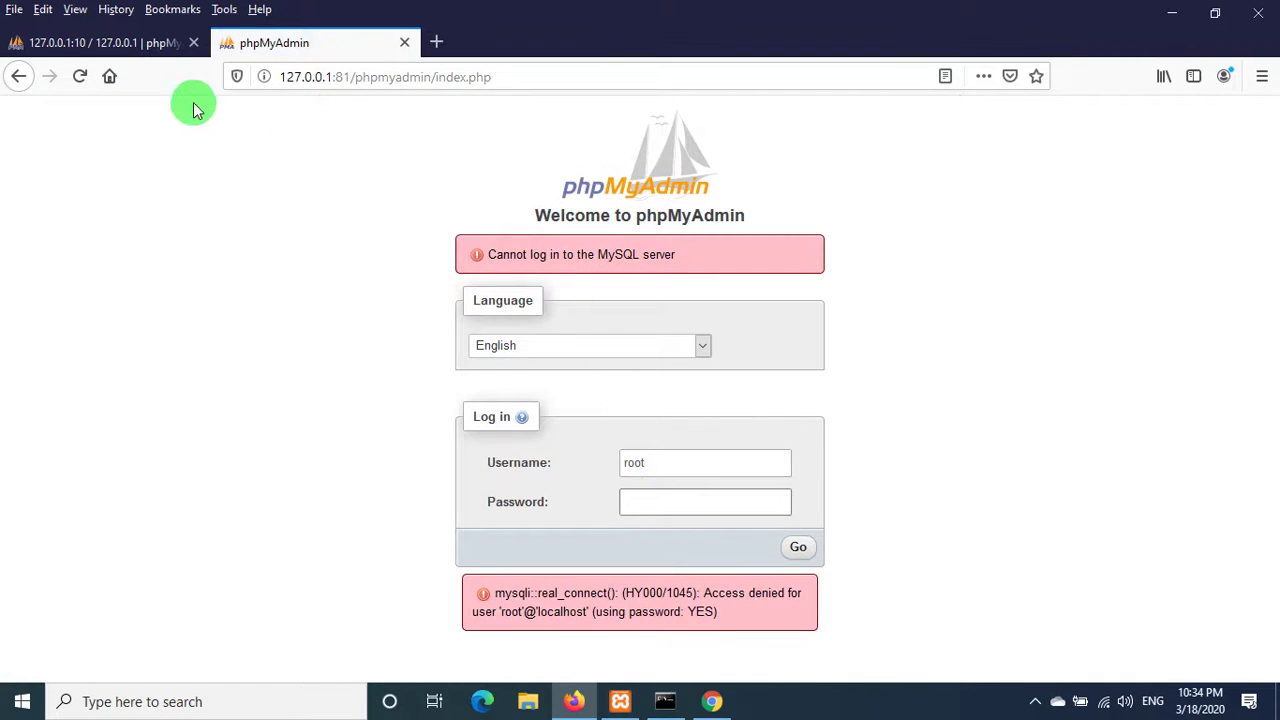
{"action": "left_click", "coordinate": [160, 45]}
{"action": "left_click", "coordinate": [285, 45]}
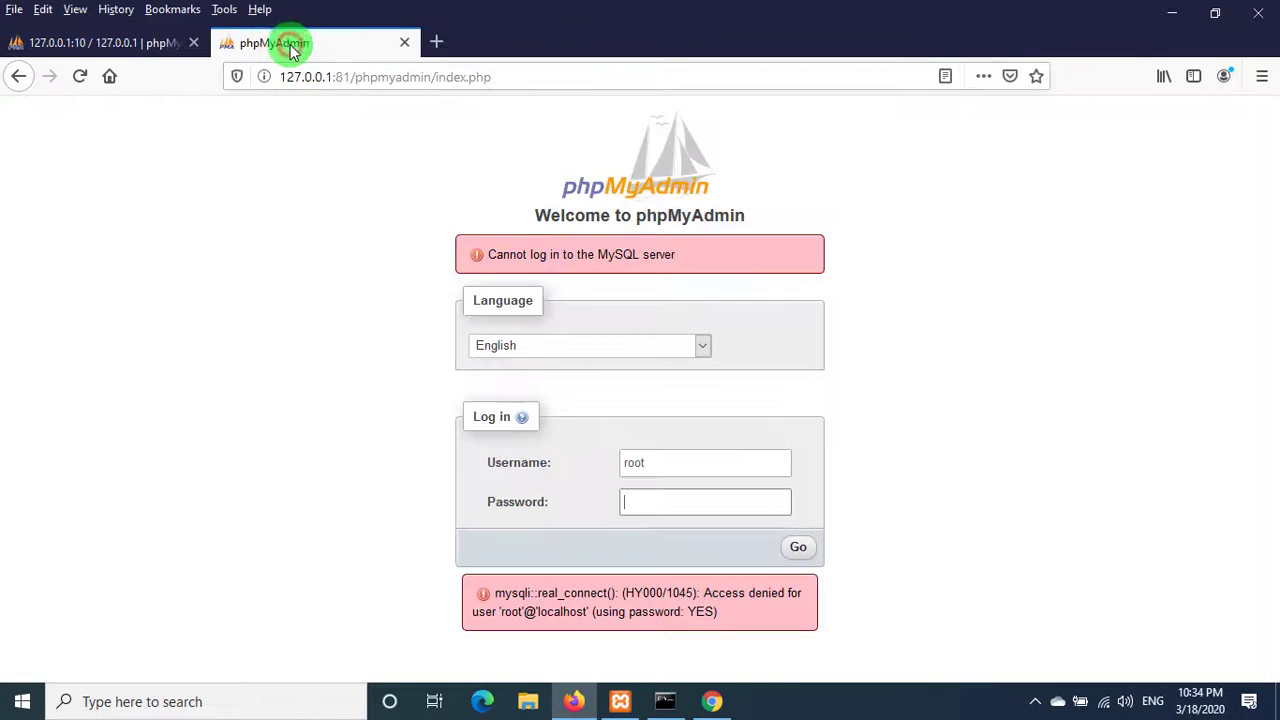
{"action": "left_click", "coordinate": [665, 499]}
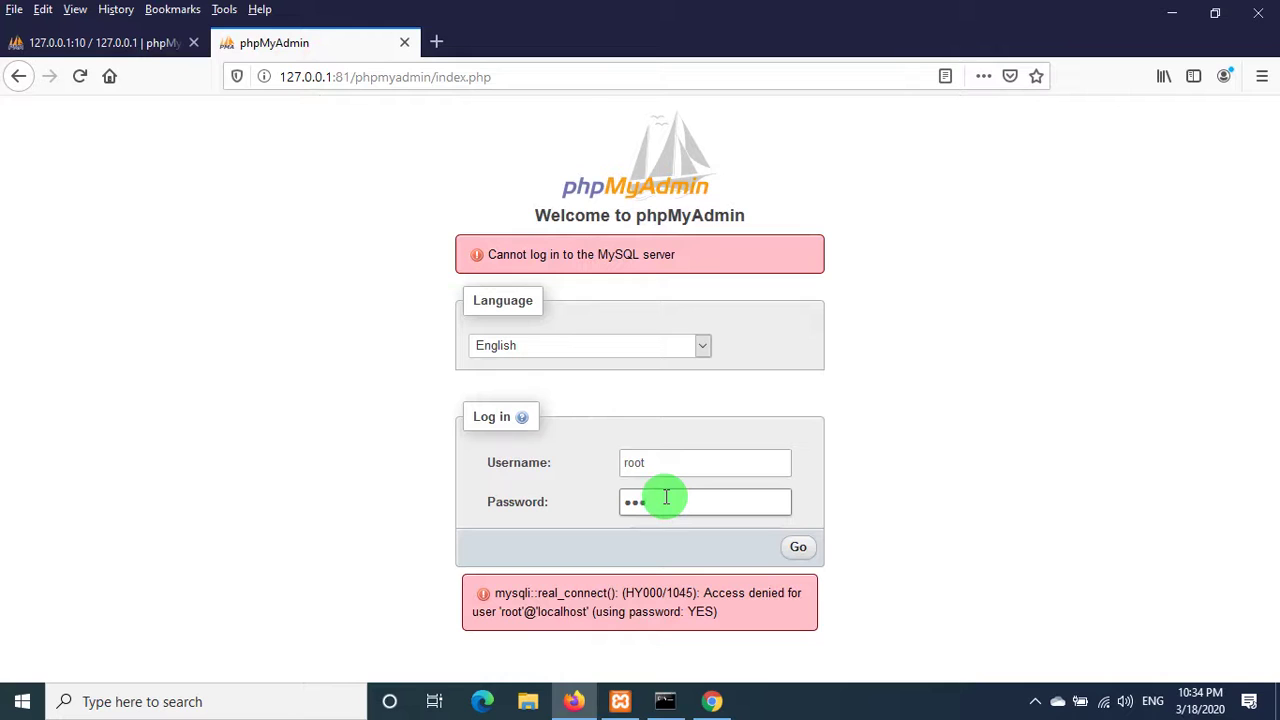
{"action": "key", "text": "Return"}
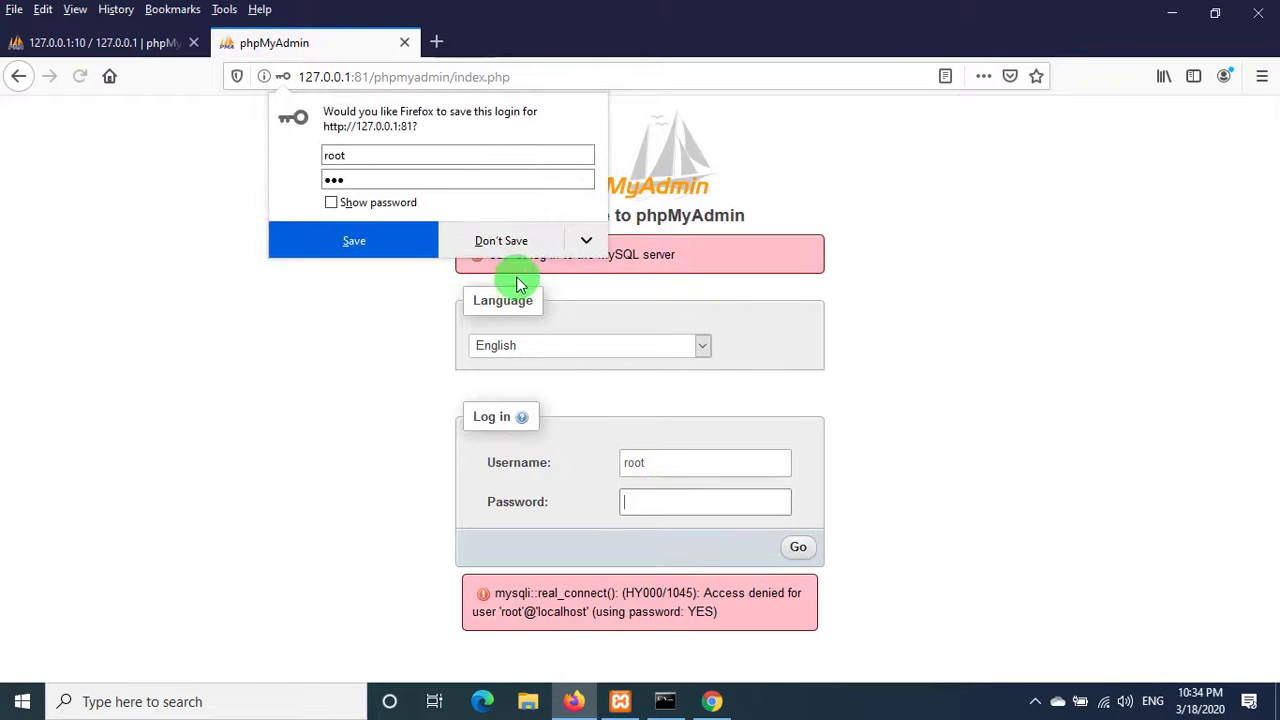
{"action": "left_click", "coordinate": [505, 238]}
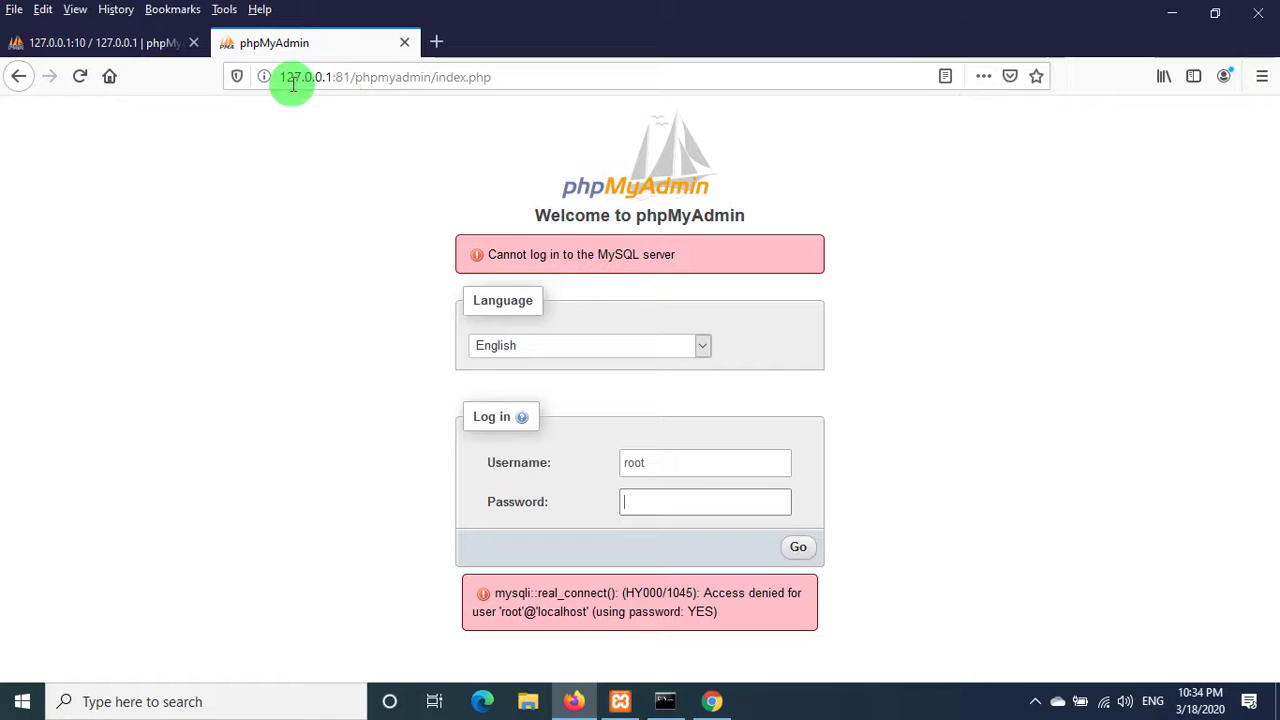
- Compare the working port-10 phpMyAdmin tab with the failed port-81 login, then return to Chrome
{"action": "left_click", "coordinate": [157, 42]}
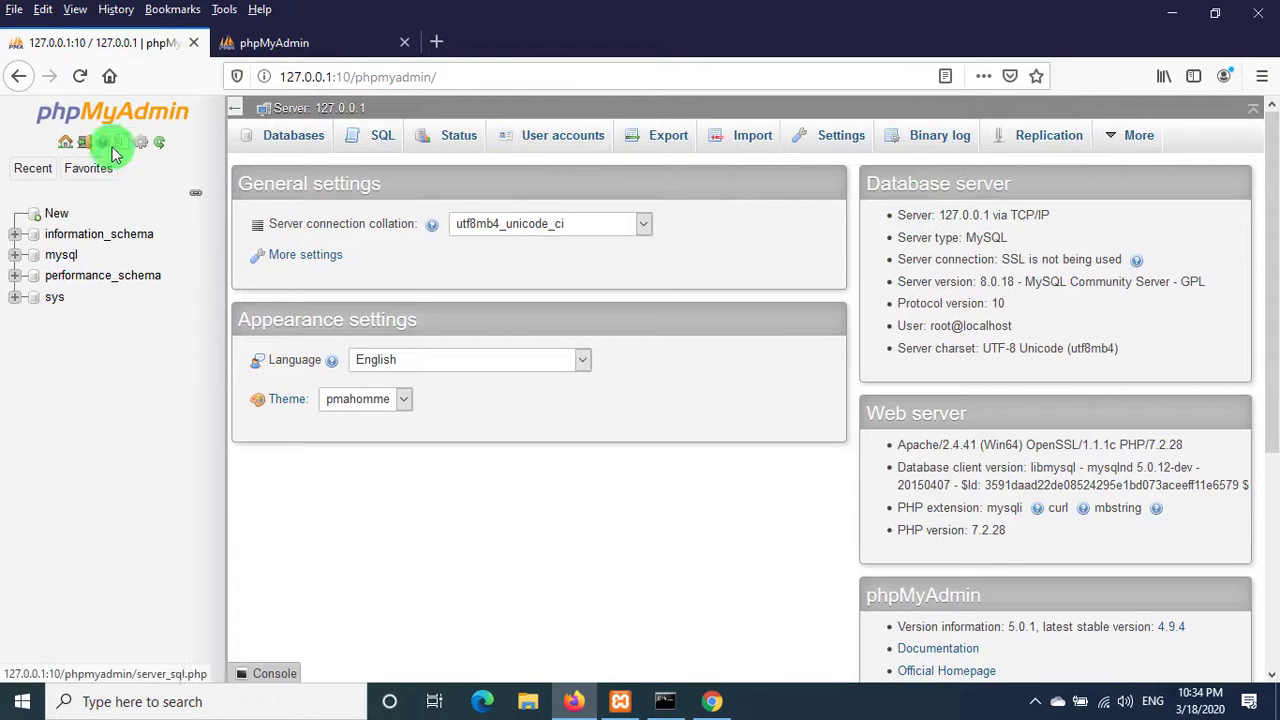
{"action": "left_click", "coordinate": [17, 77]}
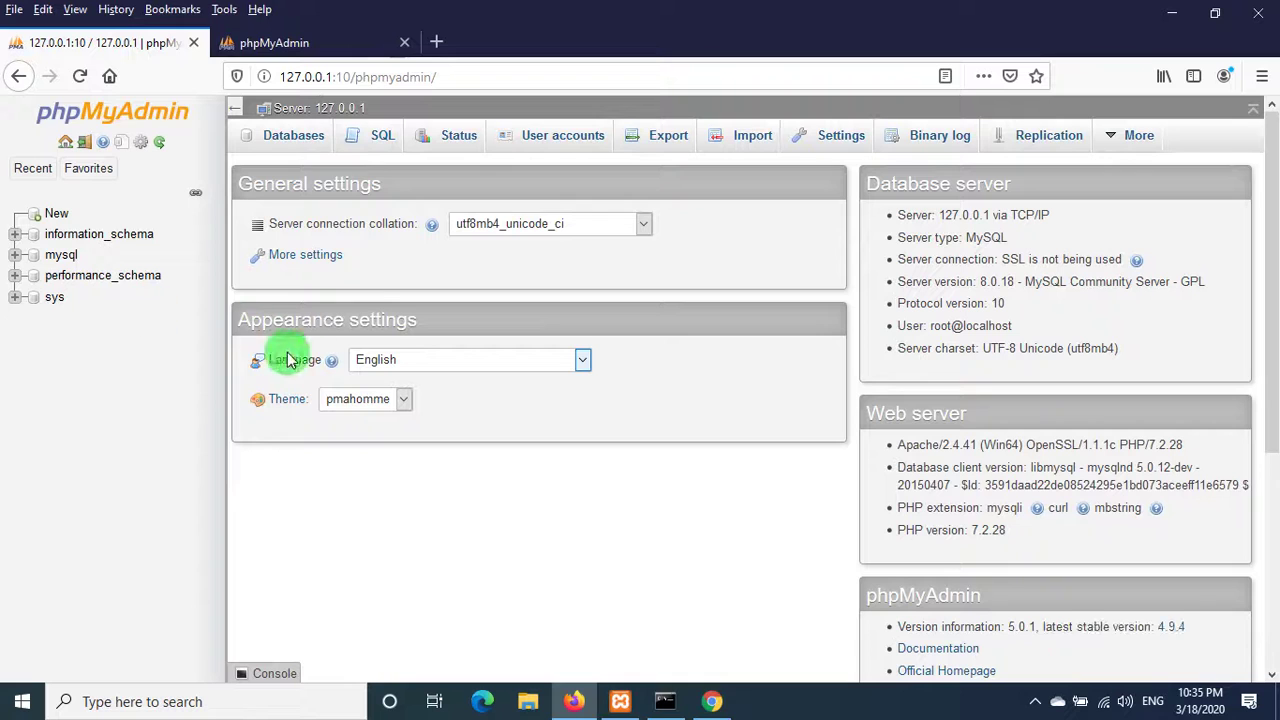
{"action": "left_click", "coordinate": [300, 45]}
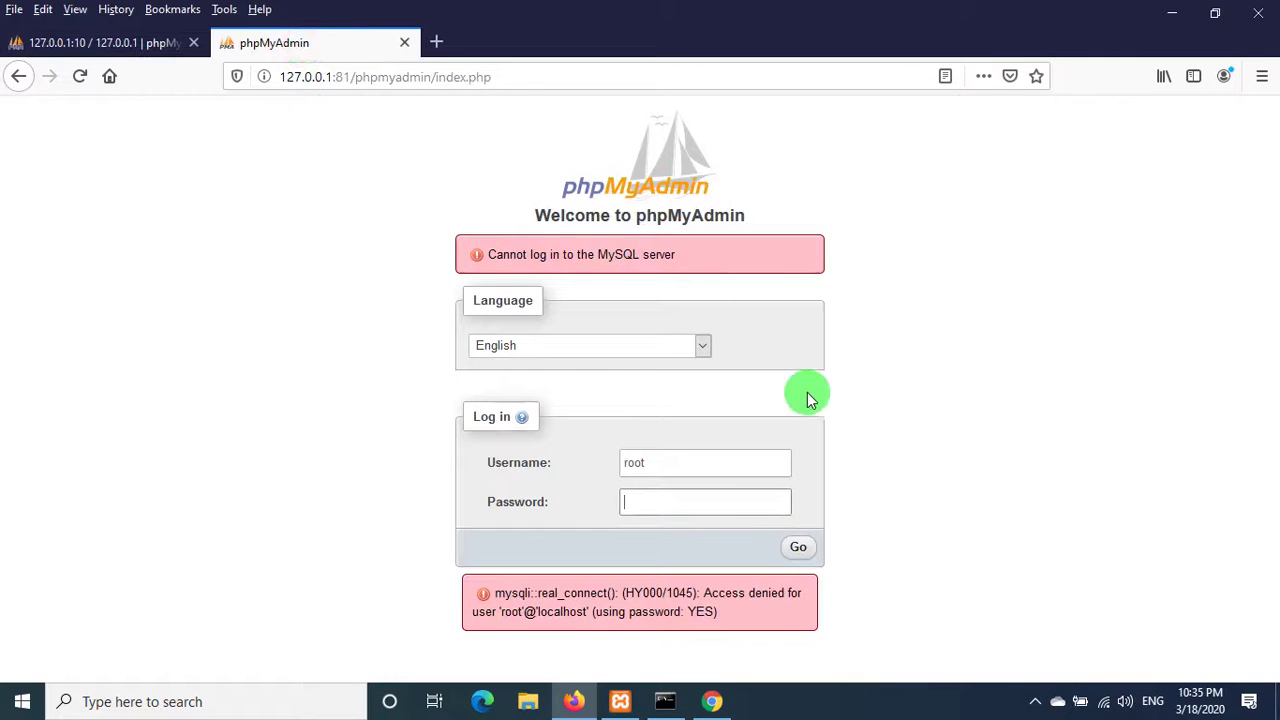
{"action": "left_click", "coordinate": [110, 43]}
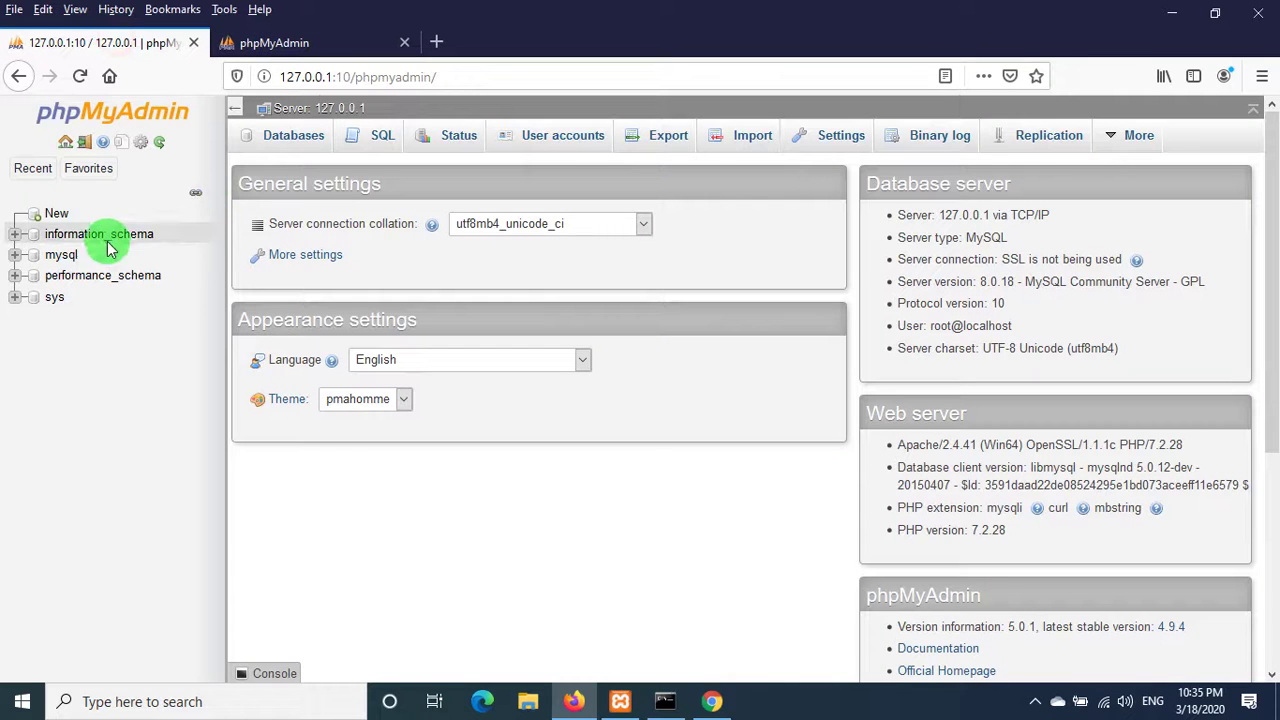
{"action": "left_click", "coordinate": [273, 47]}
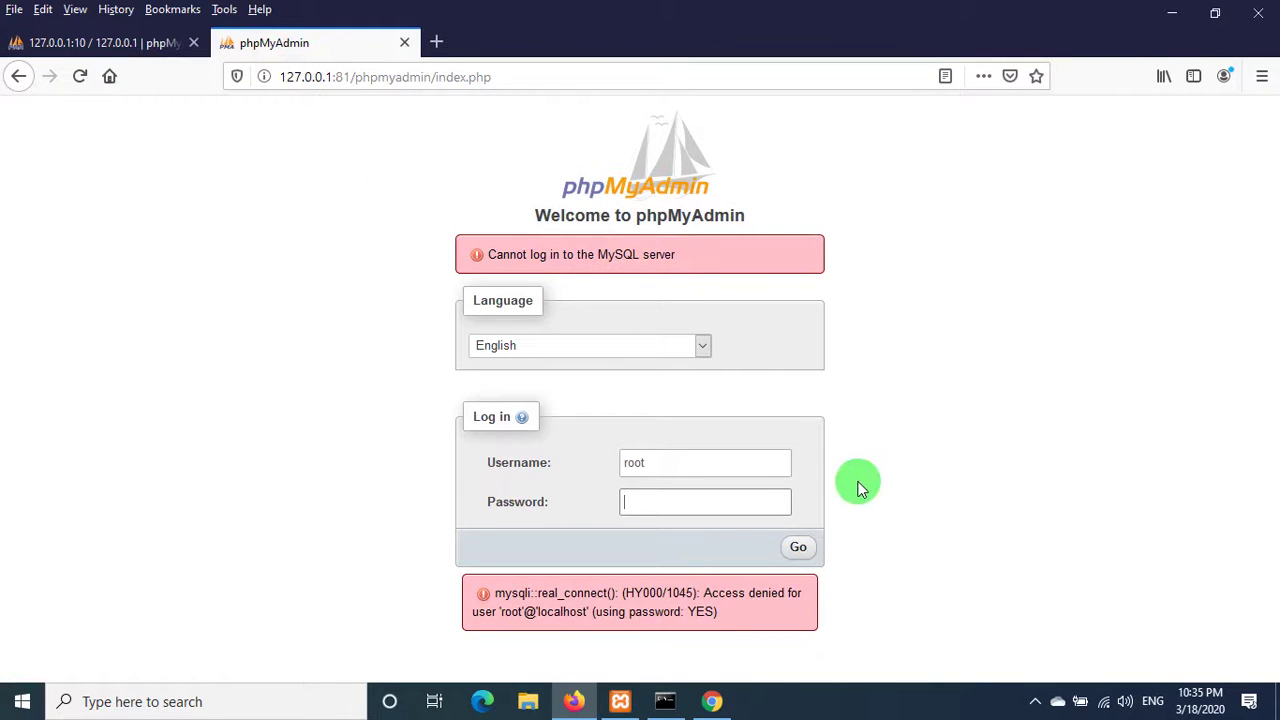
{"action": "left_click", "coordinate": [125, 42]}
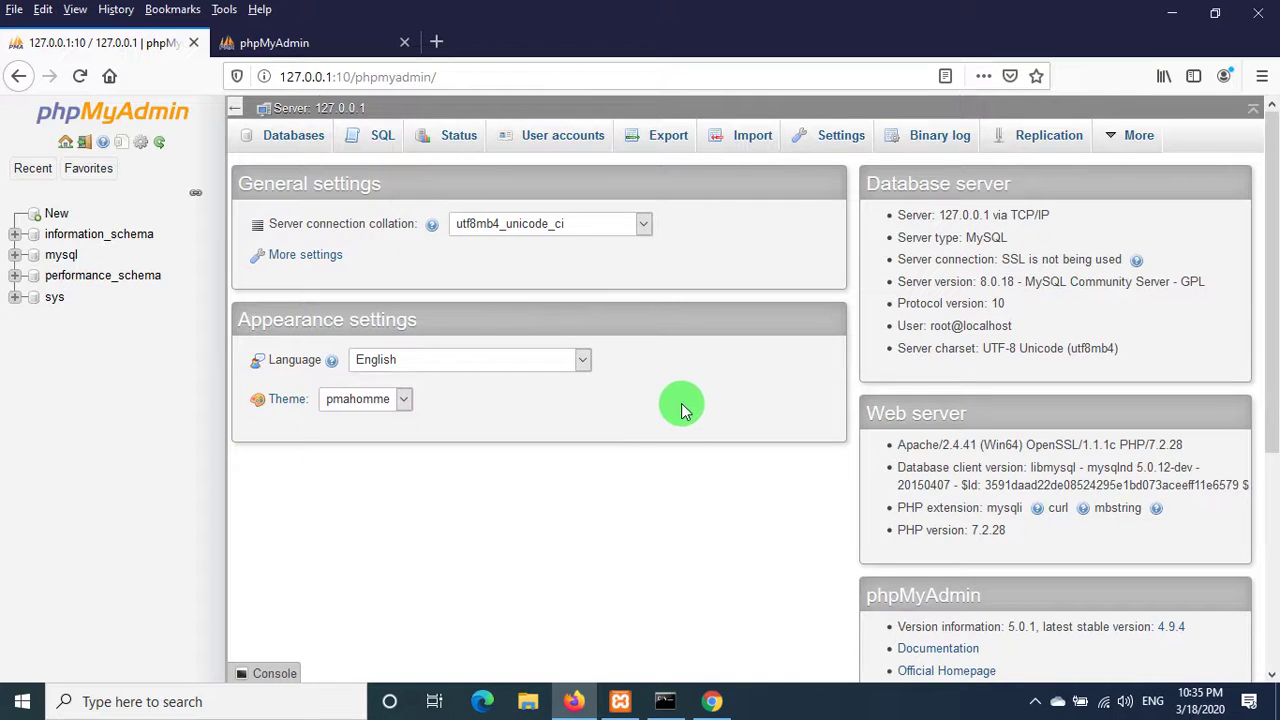
{"action": "left_click", "coordinate": [1172, 13]}
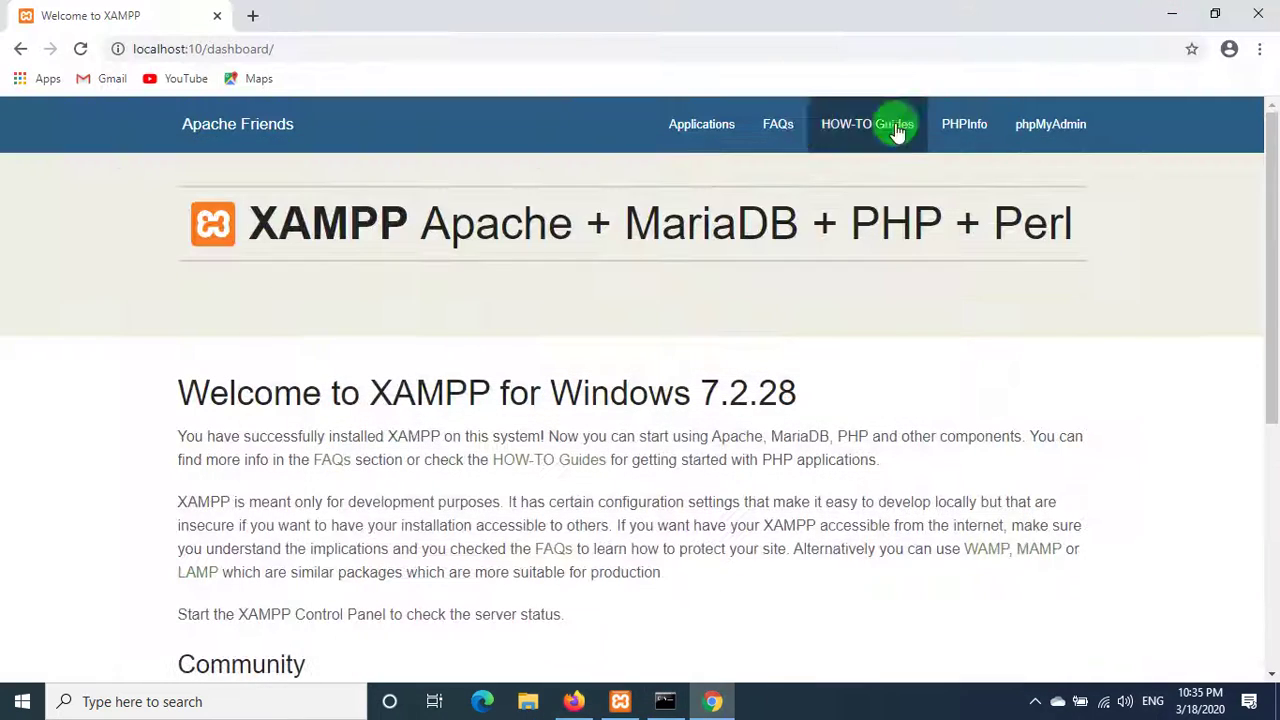
- Close the Tomcat catalina_start console, then reload the localhost:10 XAMPP dashboard in Chrome
{"action": "left_click", "coordinate": [1168, 14]}
{"action": "right_click", "coordinate": [662, 28]}
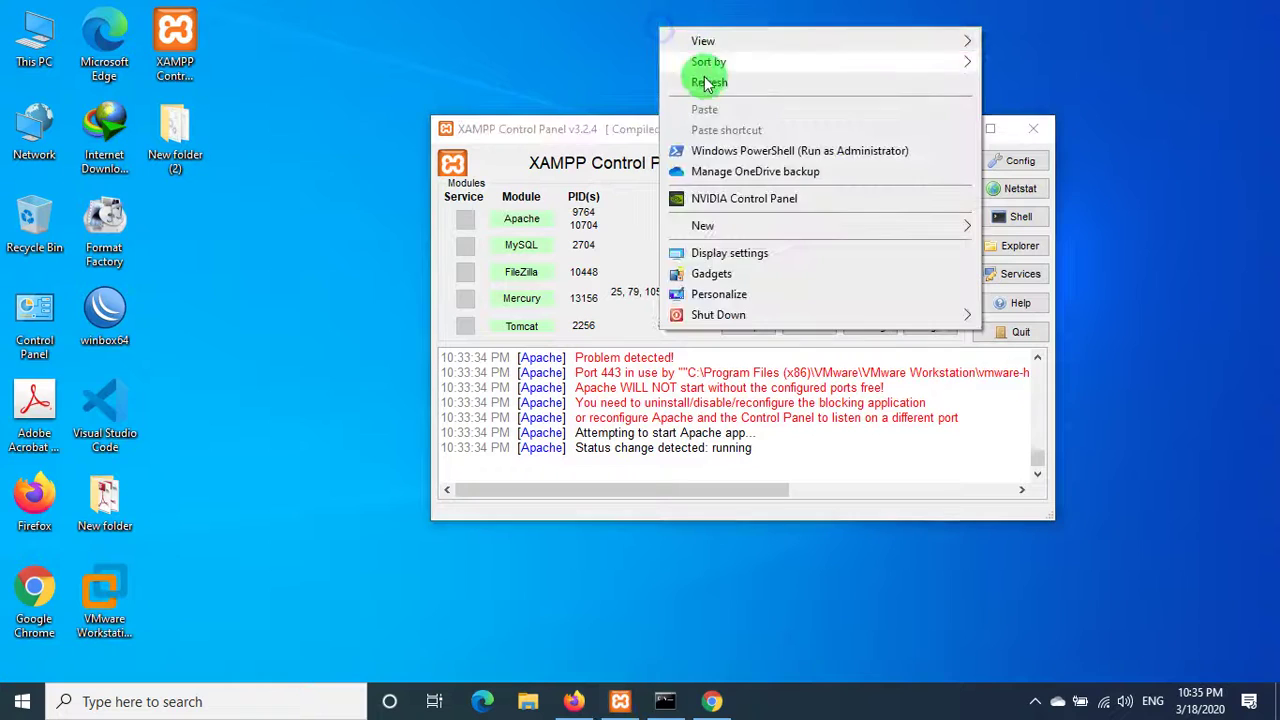
{"action": "left_click", "coordinate": [705, 83]}
{"action": "right_click", "coordinate": [629, 29]}
{"action": "left_click", "coordinate": [680, 84]}
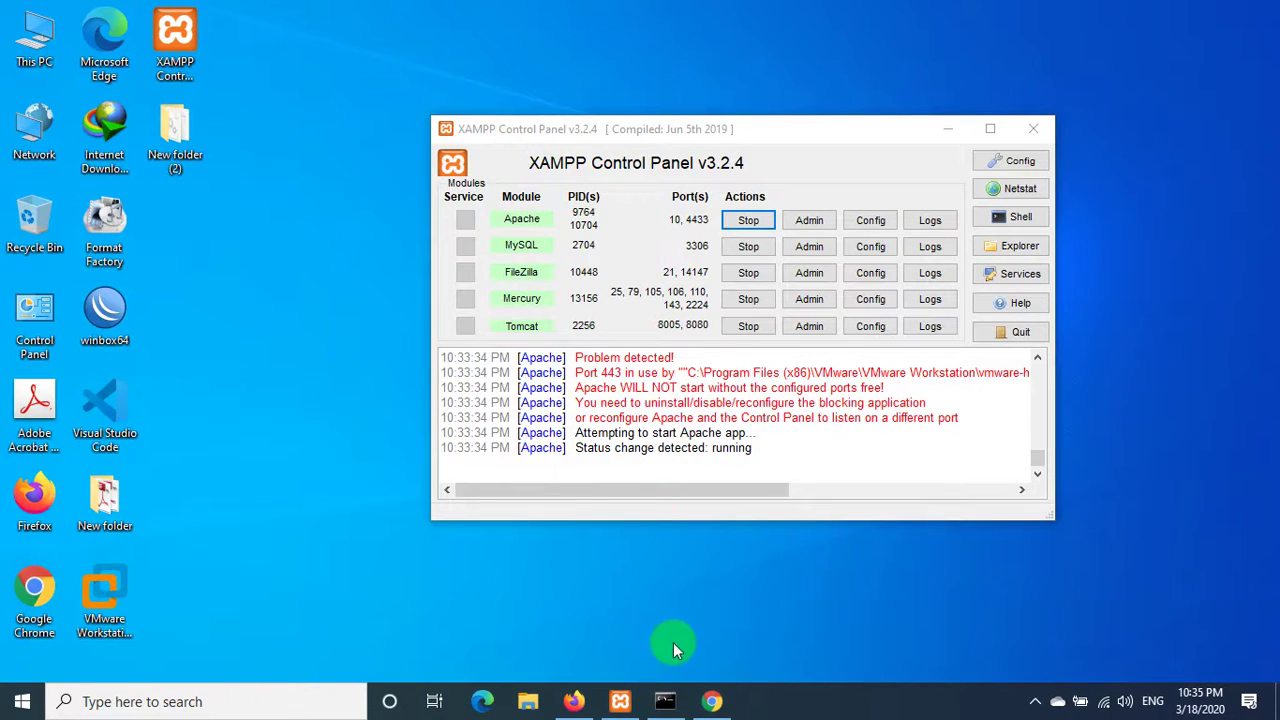
{"action": "left_click", "coordinate": [667, 704]}
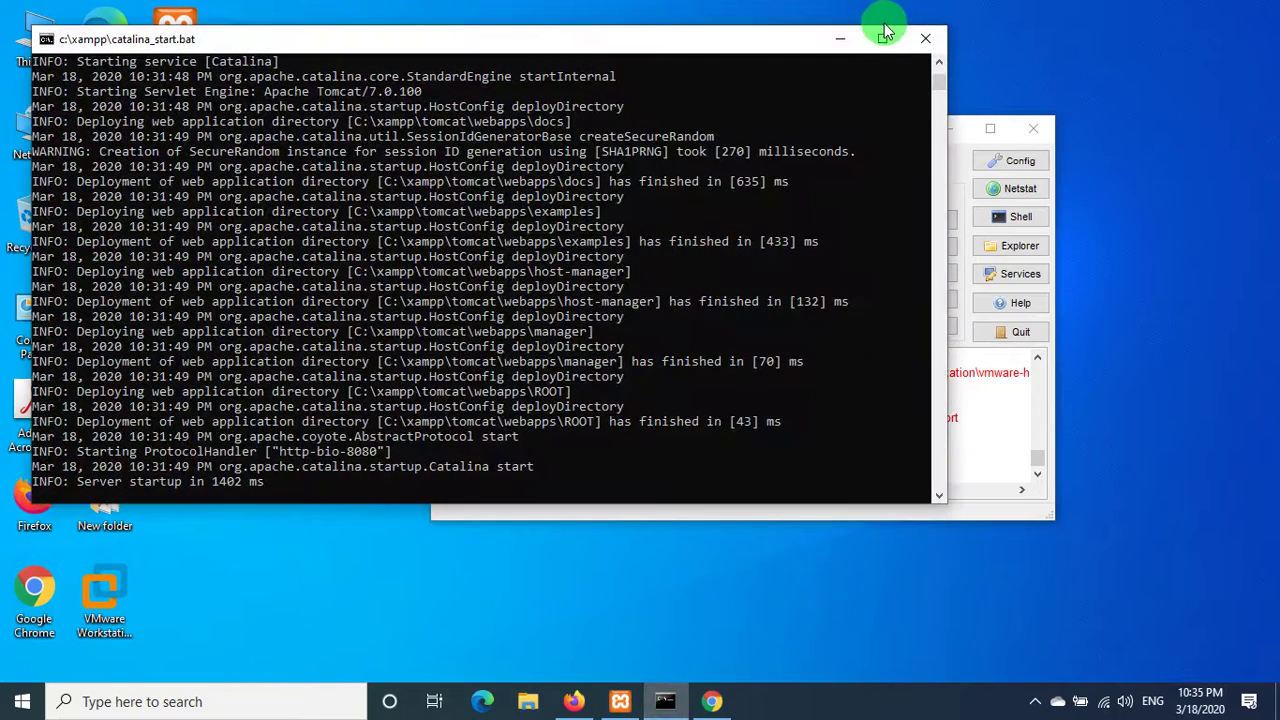
{"action": "left_click", "coordinate": [922, 38]}
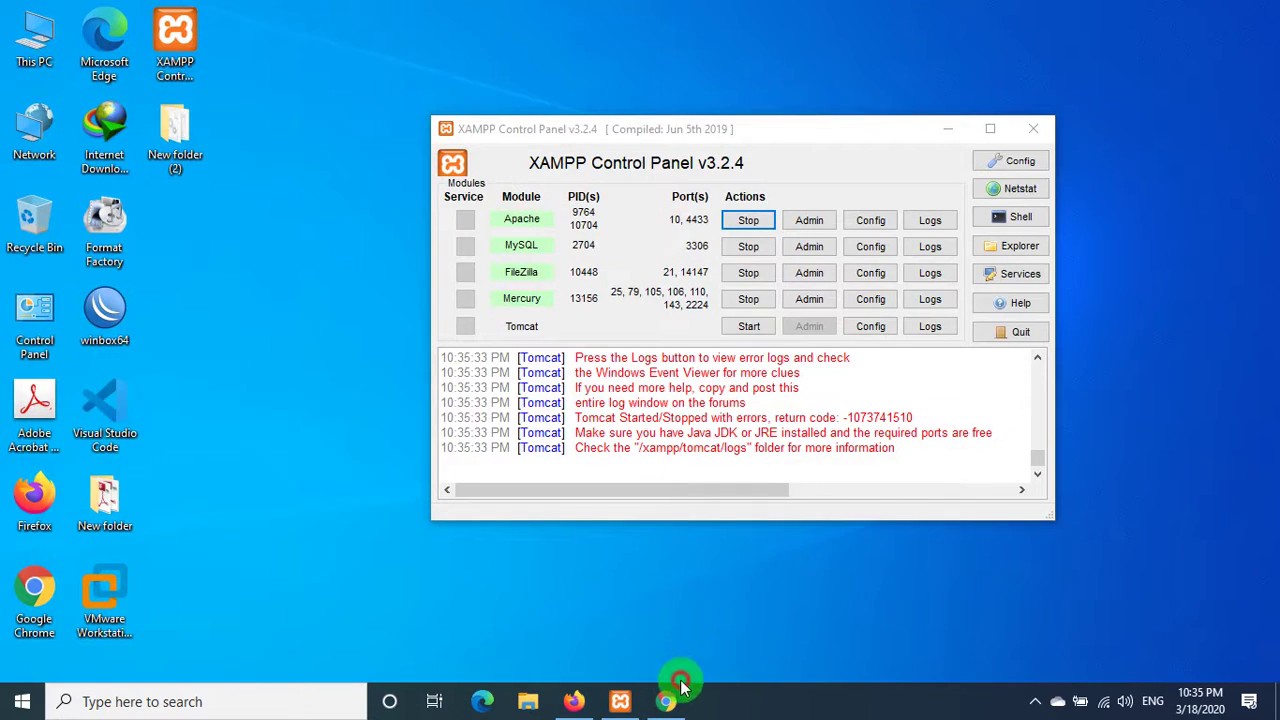
{"action": "left_click", "coordinate": [680, 686]}
{"action": "left_click", "coordinate": [81, 50]}
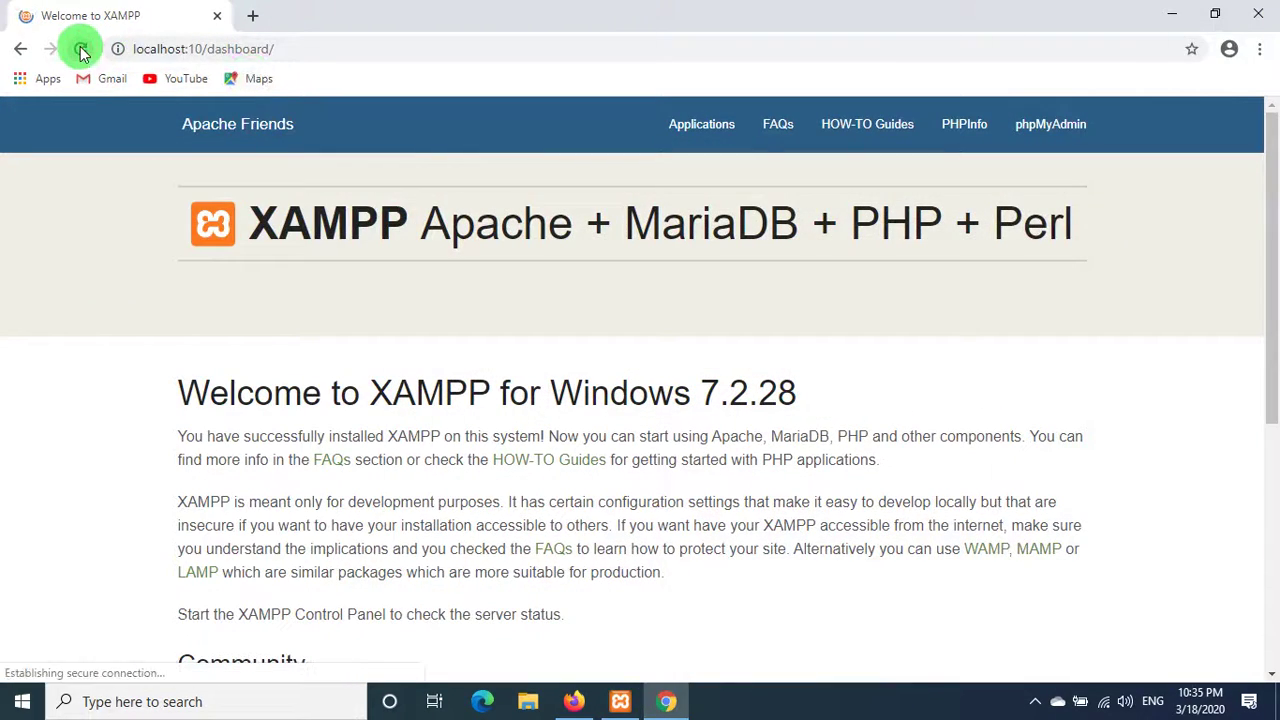
- Load localhost:81 in a new Chrome tab and follow its phpMyAdmin link
{"action": "left_click", "coordinate": [252, 16]}
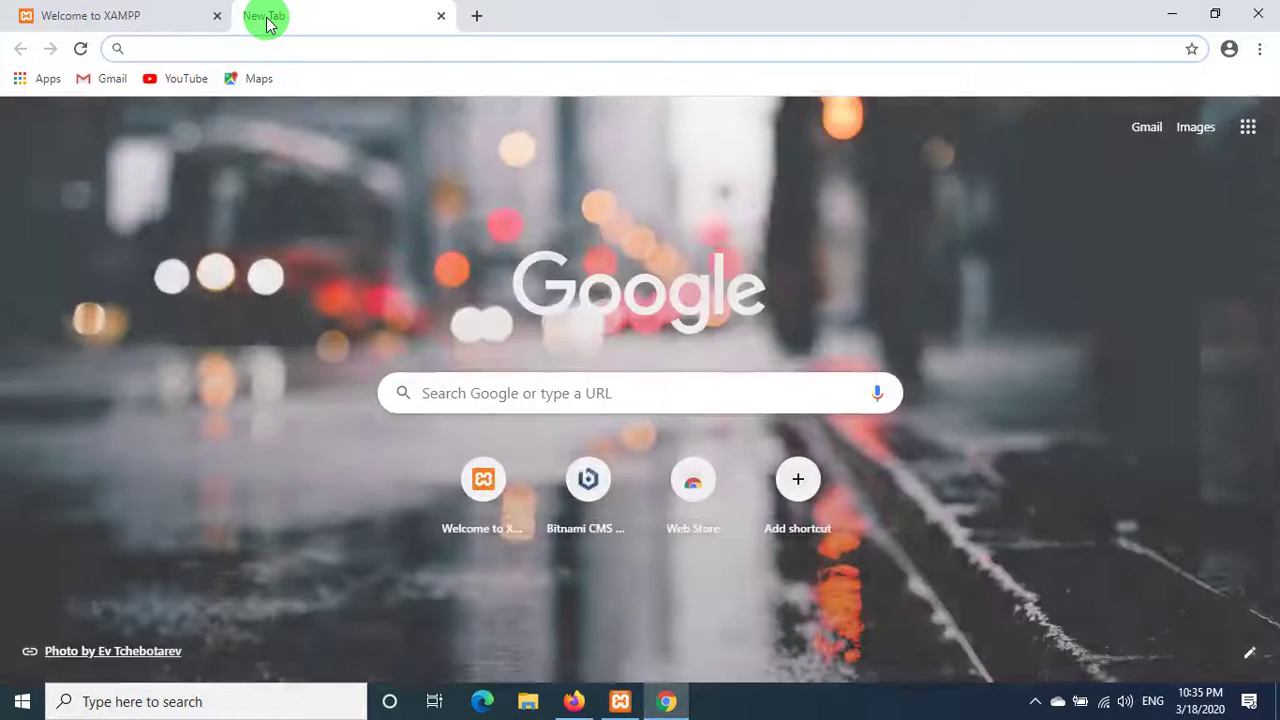
{"action": "type", "text": "localhost:"}
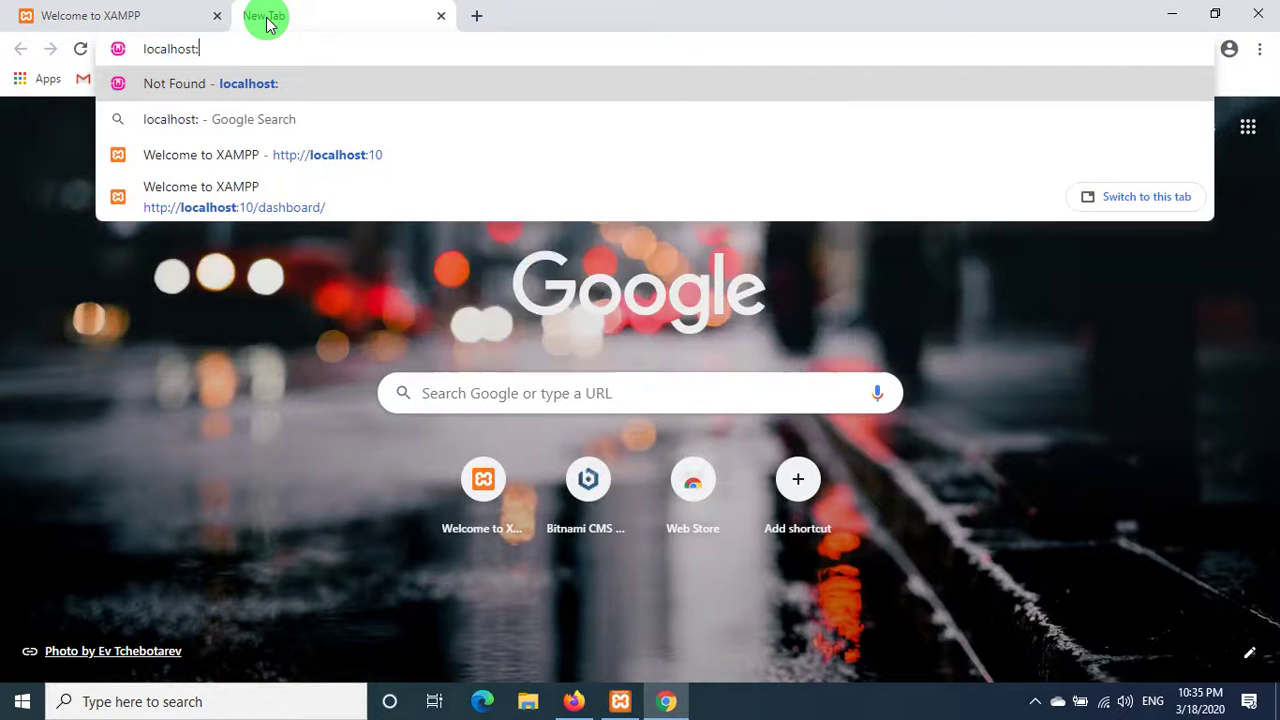
{"action": "type", "text": "10"}
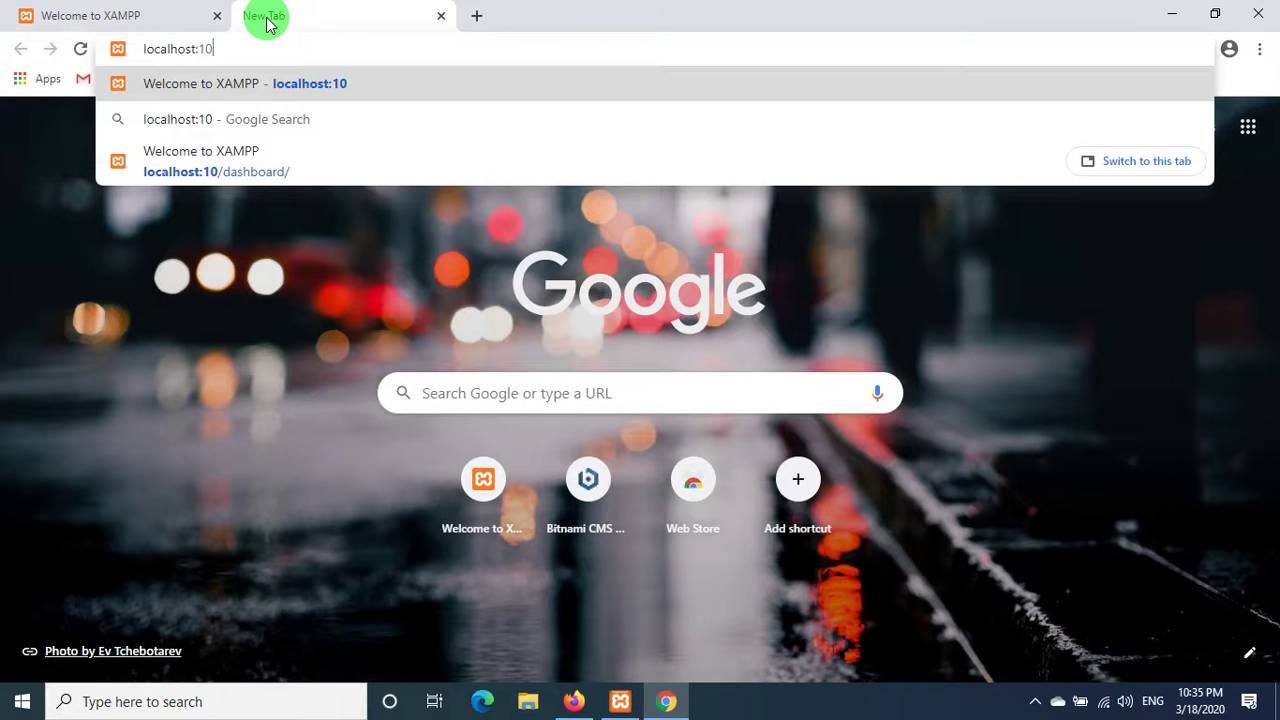
{"action": "key", "text": "BackSpace"}
{"action": "key", "text": "BackSpace"}
{"action": "key", "text": "BackSpace"}
{"action": "type", "text": ":81"}
{"action": "key", "text": "Return"}
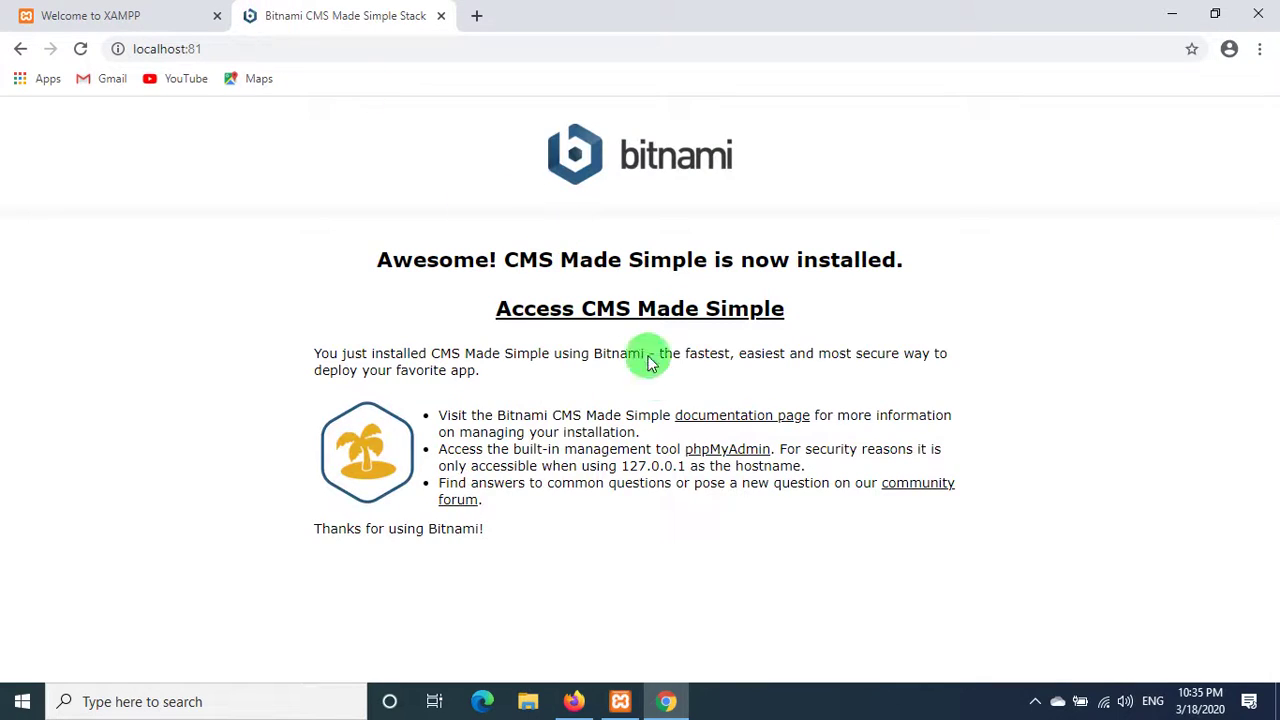
{"action": "left_click", "coordinate": [722, 452]}
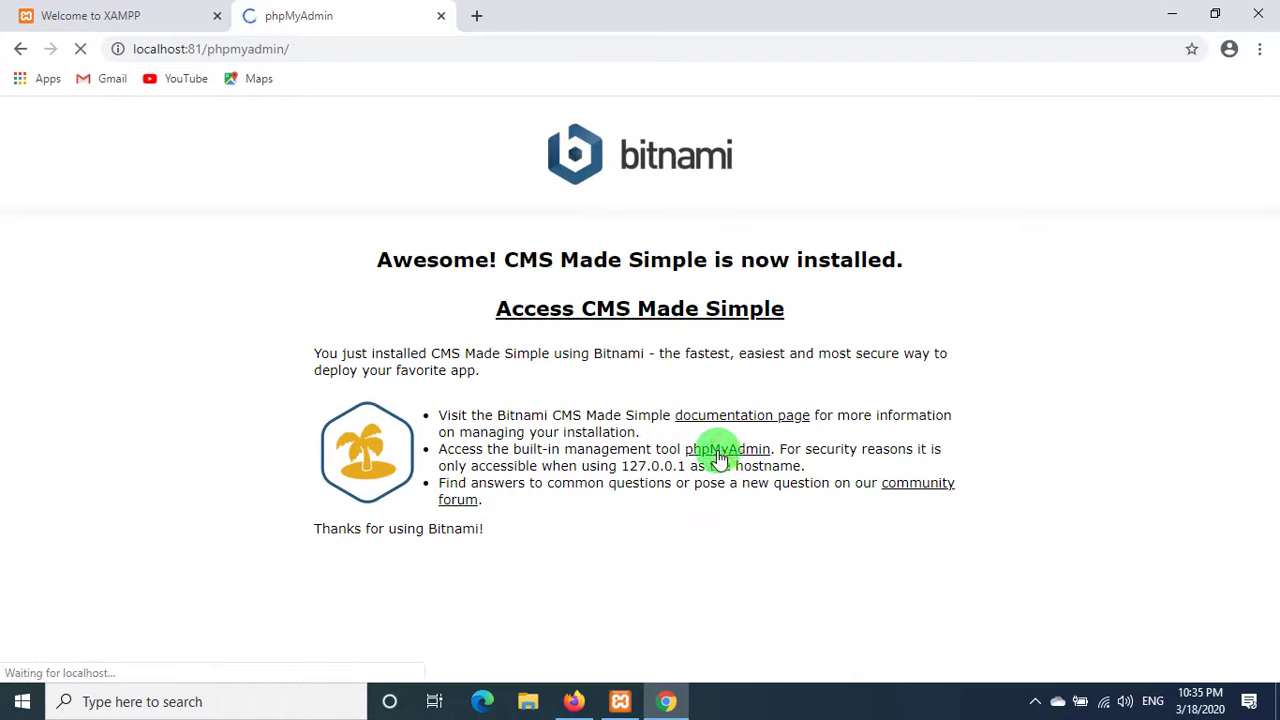
- Log in as root with the password, getting access denied, then minimize Chrome
{"action": "left_click", "coordinate": [643, 421]}
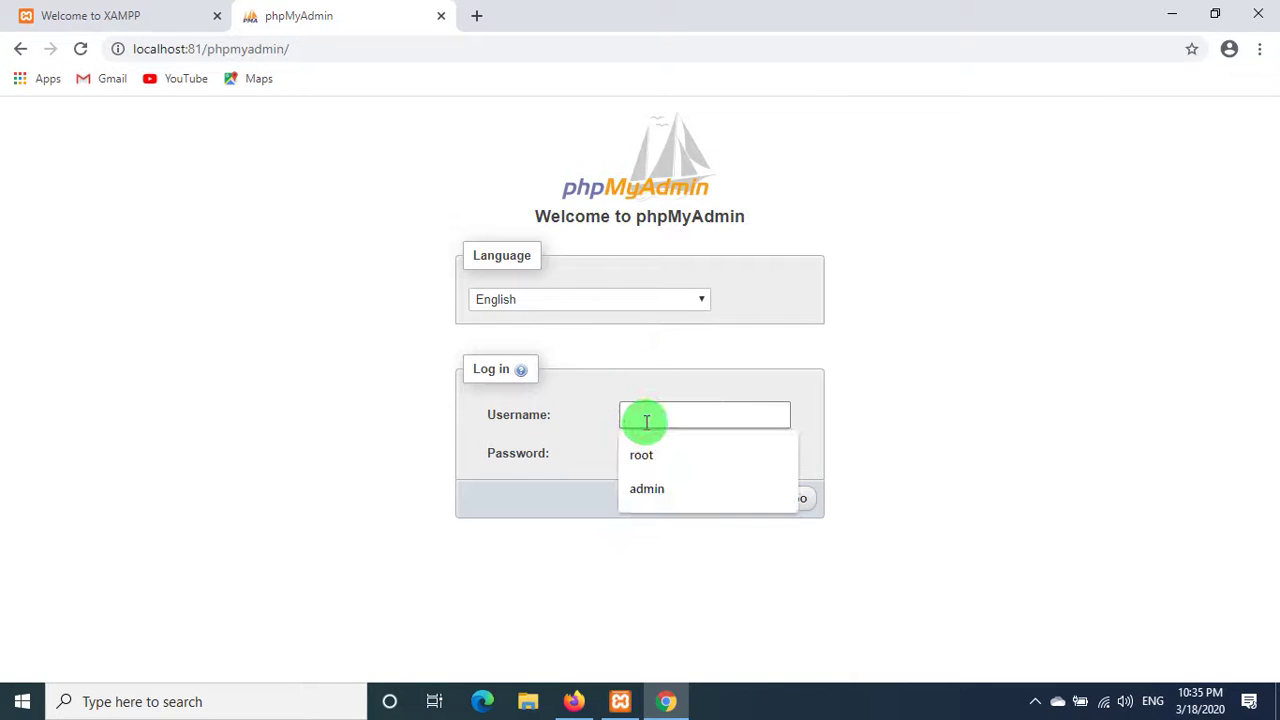
{"action": "type", "text": "root"}
{"action": "key", "text": "Tab"}
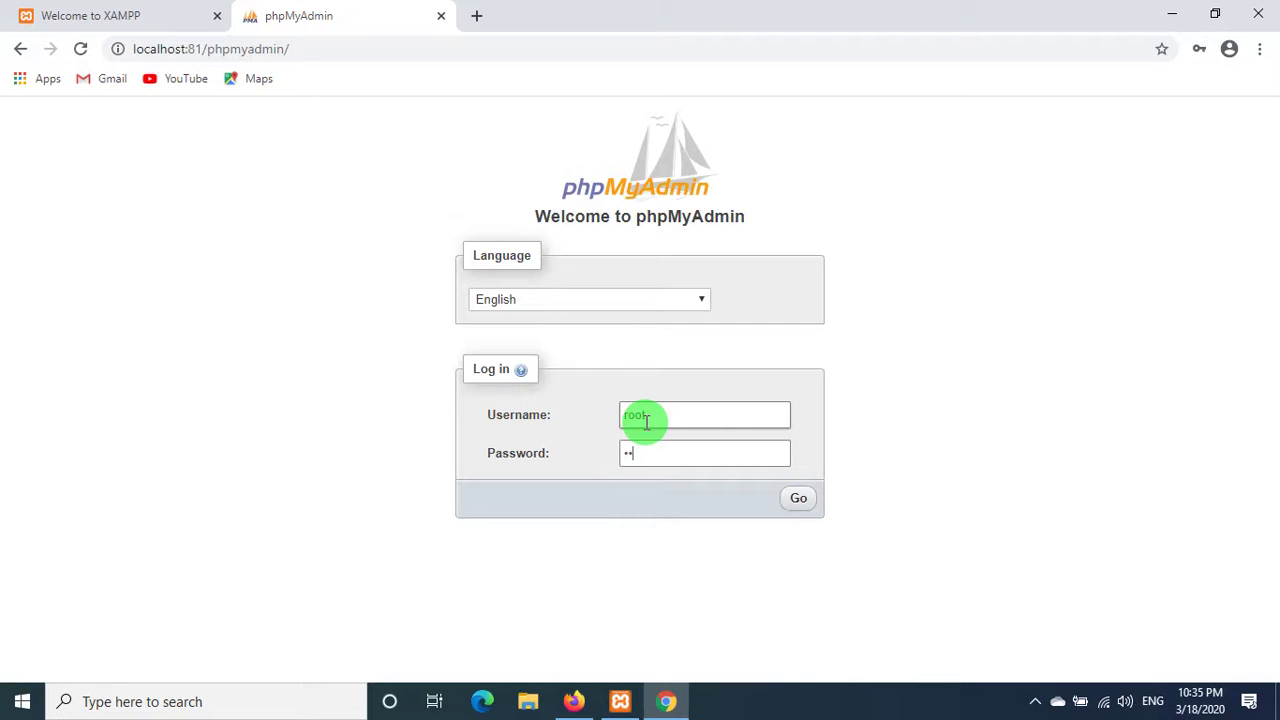
{"action": "left_click", "coordinate": [585, 406]}
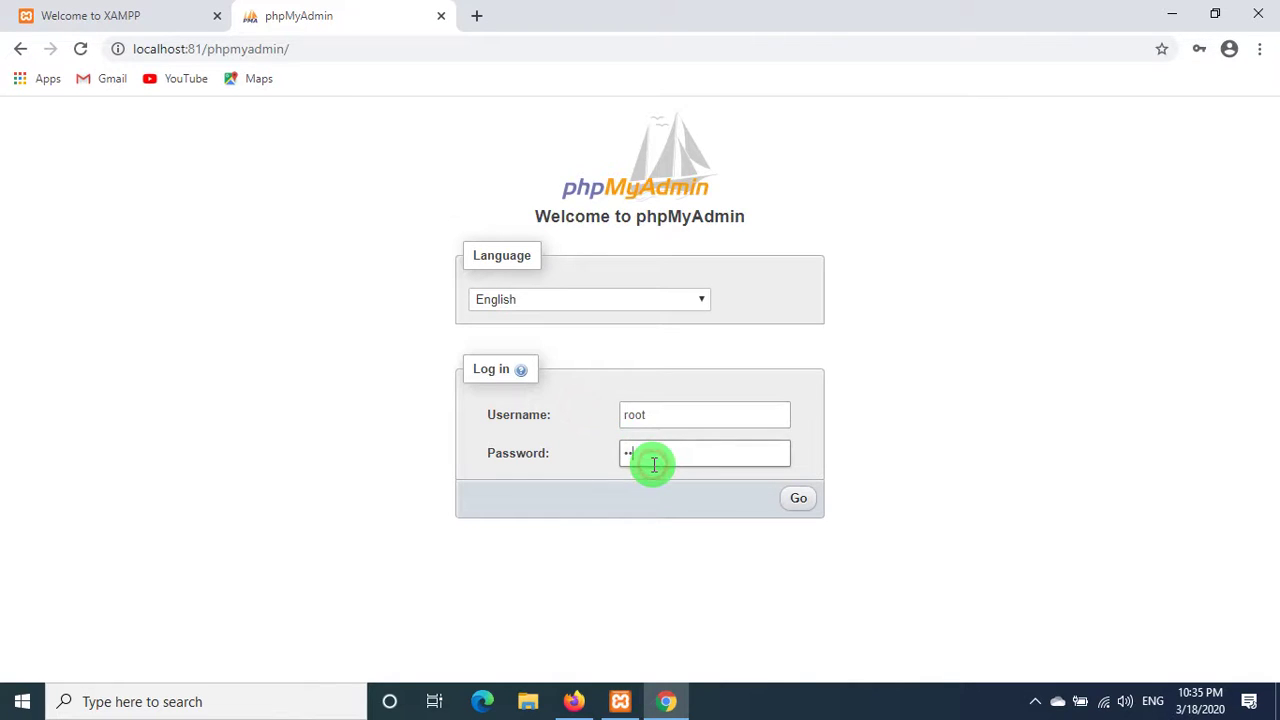
{"action": "left_click", "coordinate": [793, 505]}
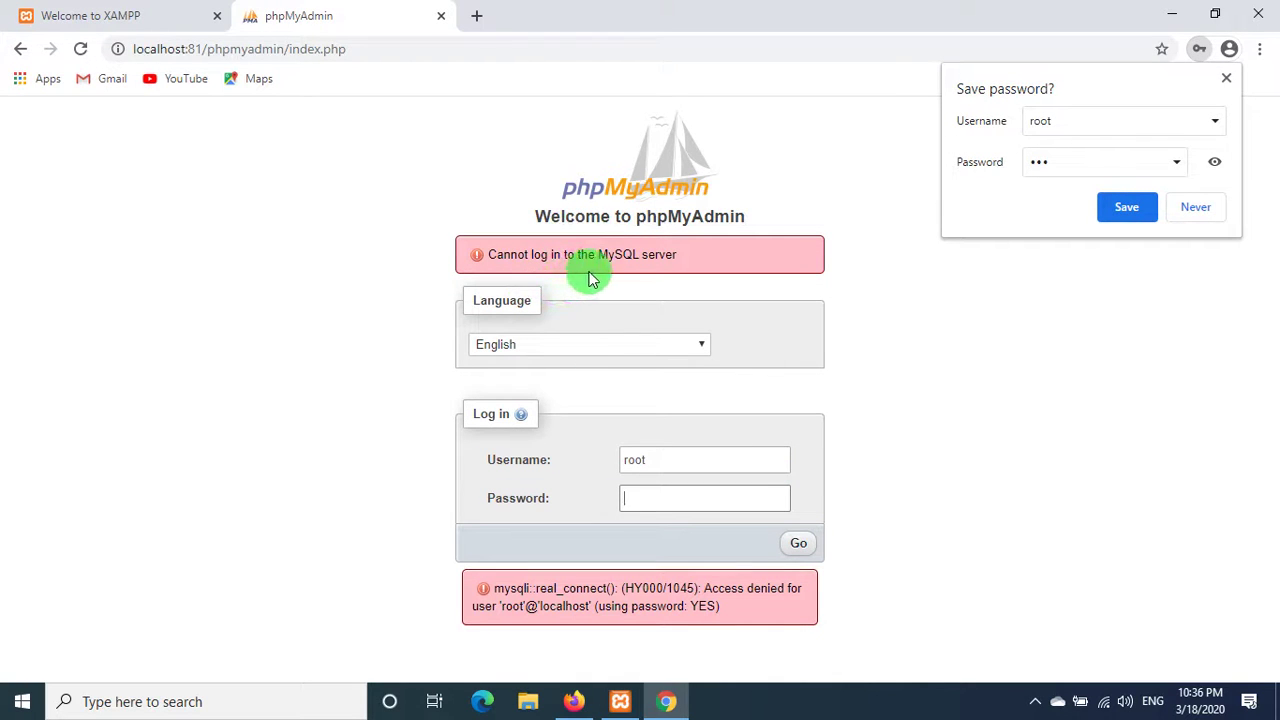
{"action": "left_click", "coordinate": [1115, 210]}
{"action": "left_click", "coordinate": [1171, 14]}
{"action": "right_click", "coordinate": [343, 329]}
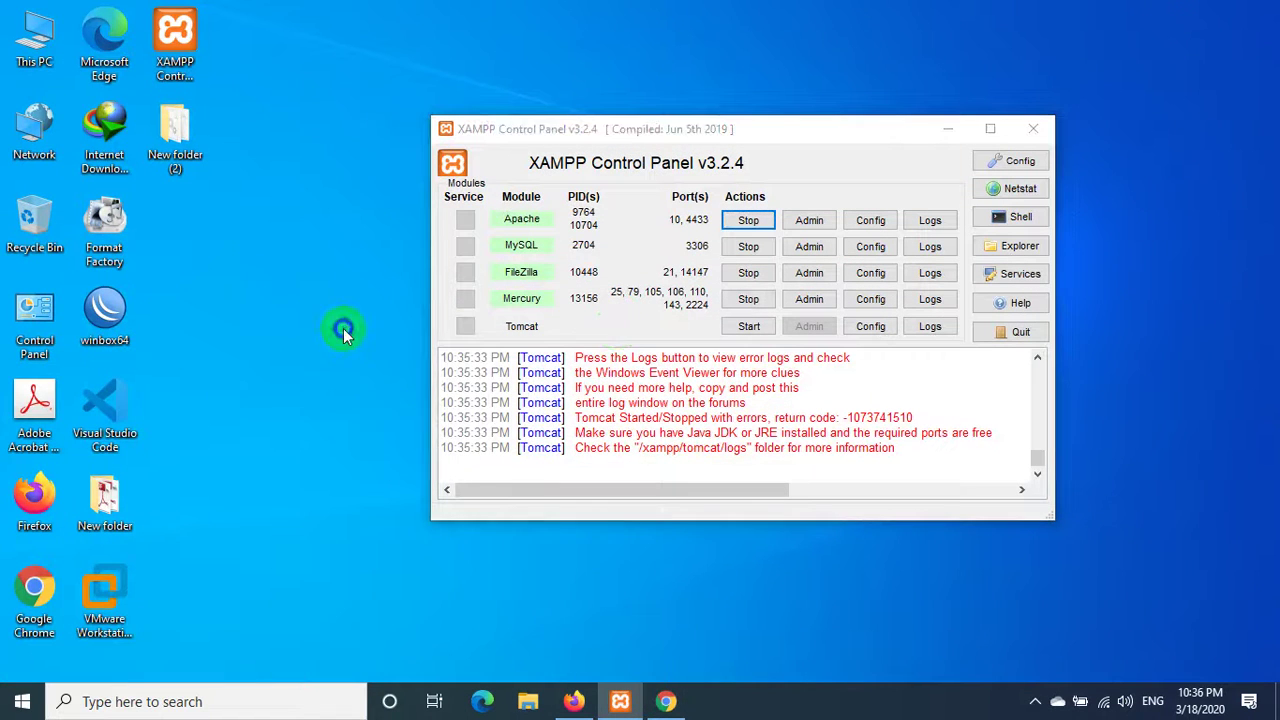
- Open This PC, then Local Disk (C:) and the xampp folder
{"action": "left_click", "coordinate": [393, 385]}
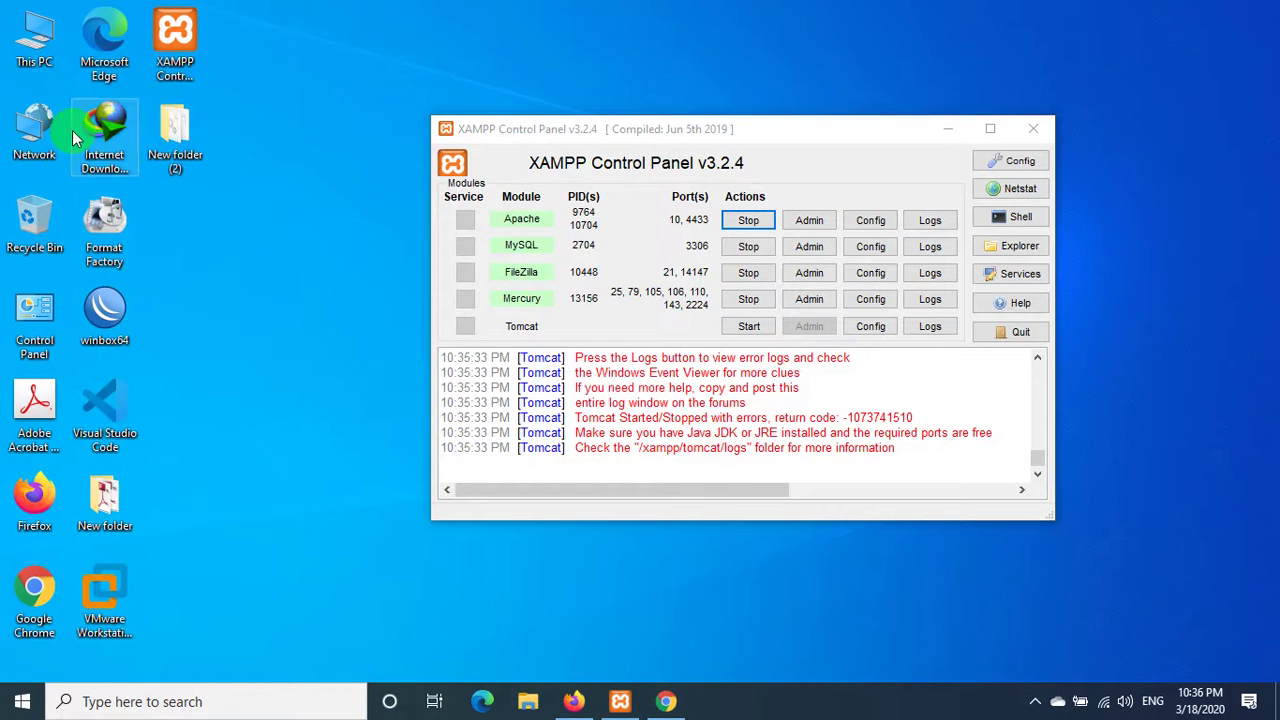
{"action": "left_click", "coordinate": [48, 50]}
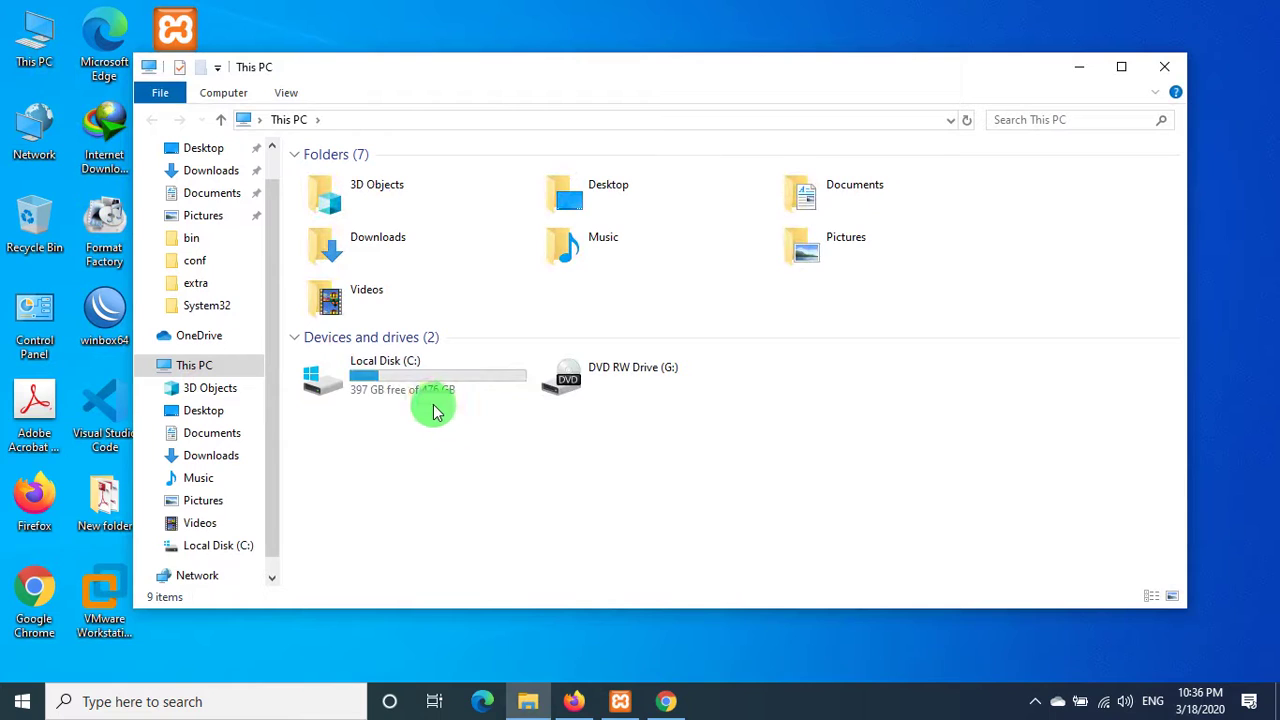
{"action": "left_click", "coordinate": [420, 375]}
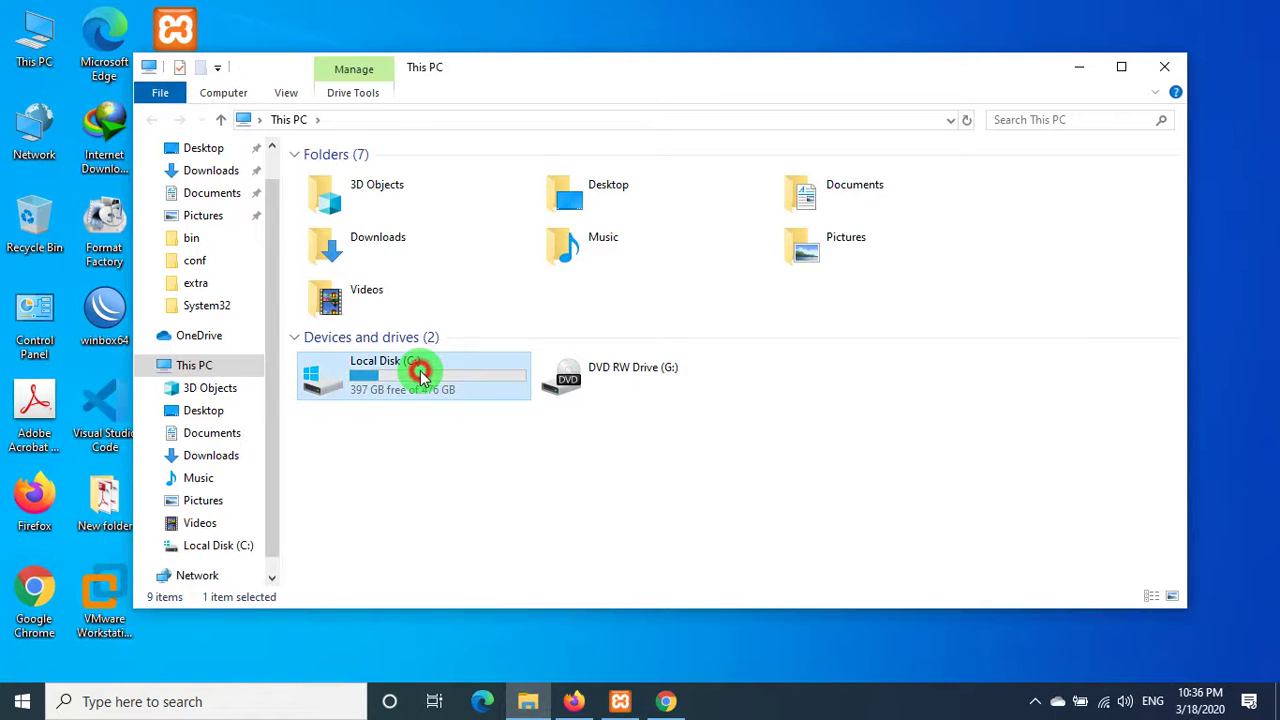
{"action": "double_click", "coordinate": [420, 375]}
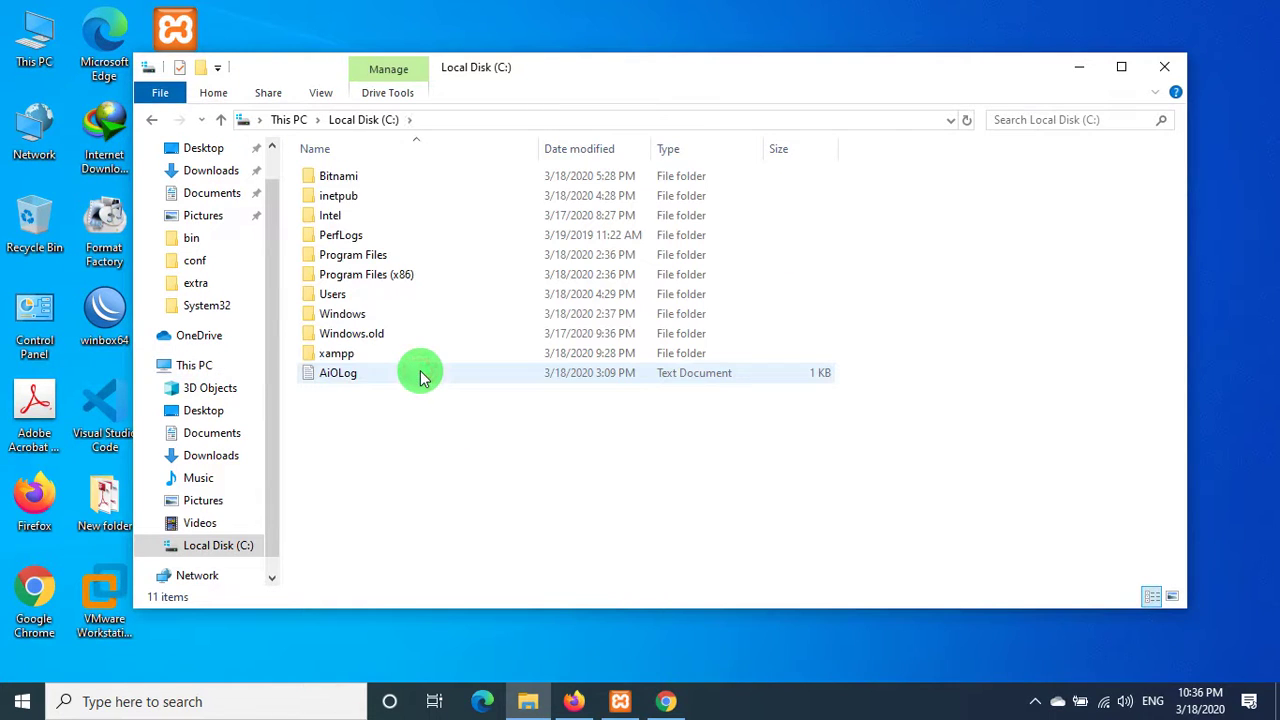
{"action": "left_click", "coordinate": [338, 357]}
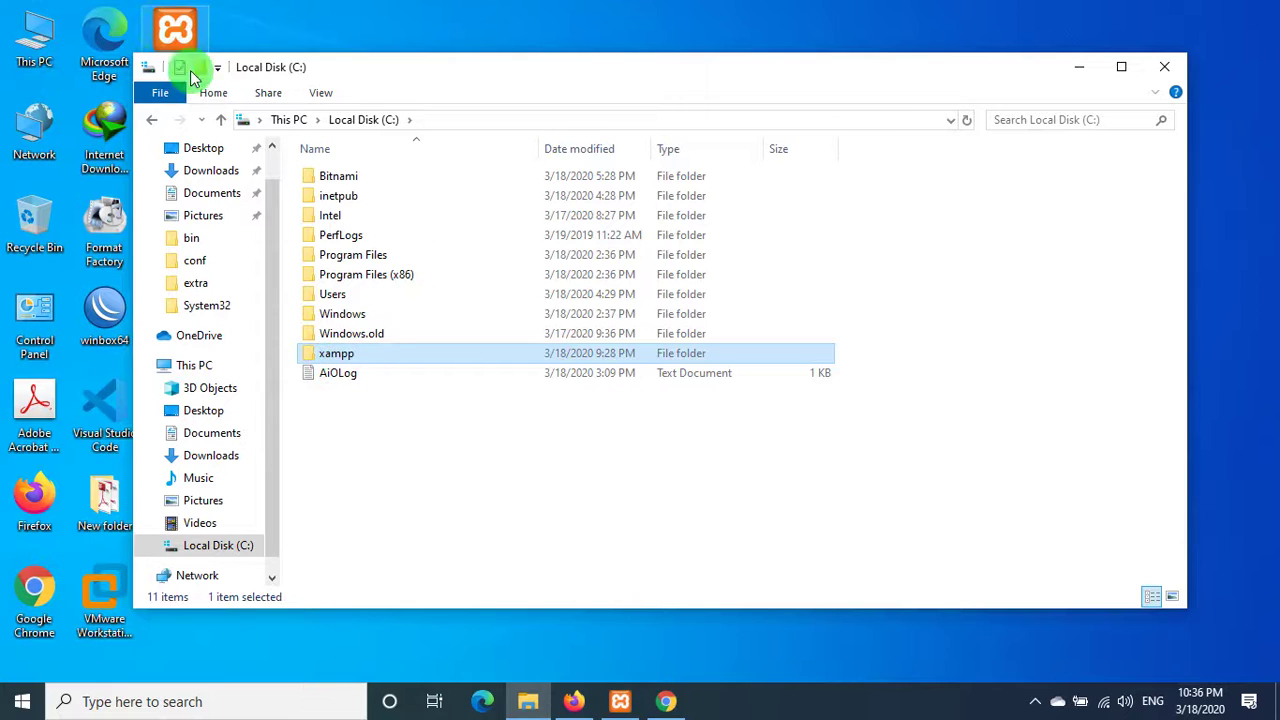
{"action": "double_click", "coordinate": [363, 355]}
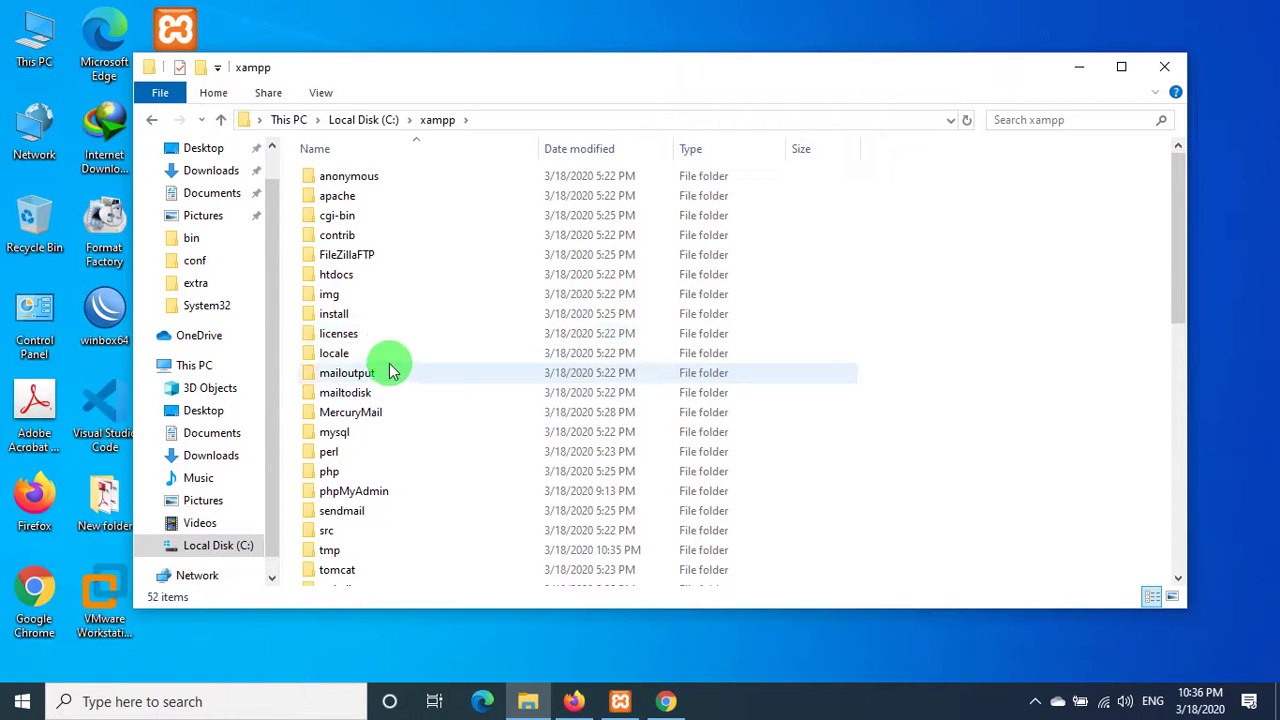
- Navigate into the C:\xampp\mysql\bin folder, cancelling an accidental rename of bin
{"action": "left_click", "coordinate": [665, 702]}
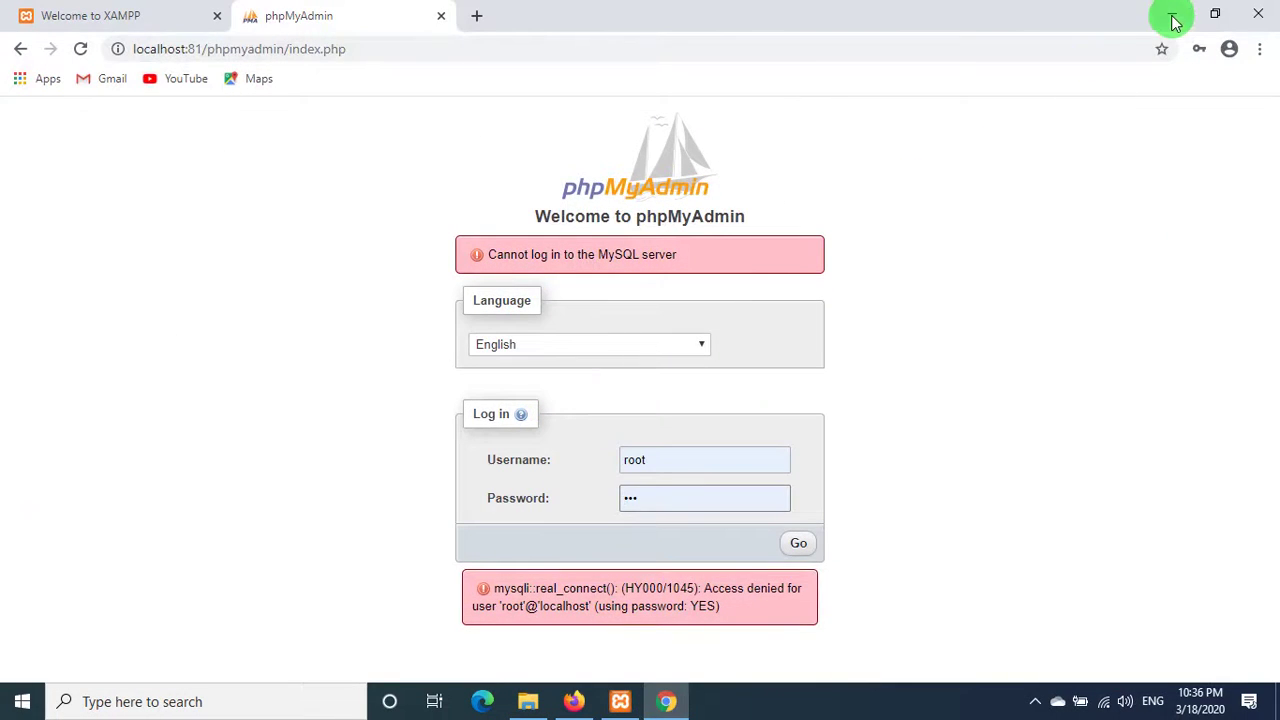
{"action": "left_click", "coordinate": [1175, 22]}
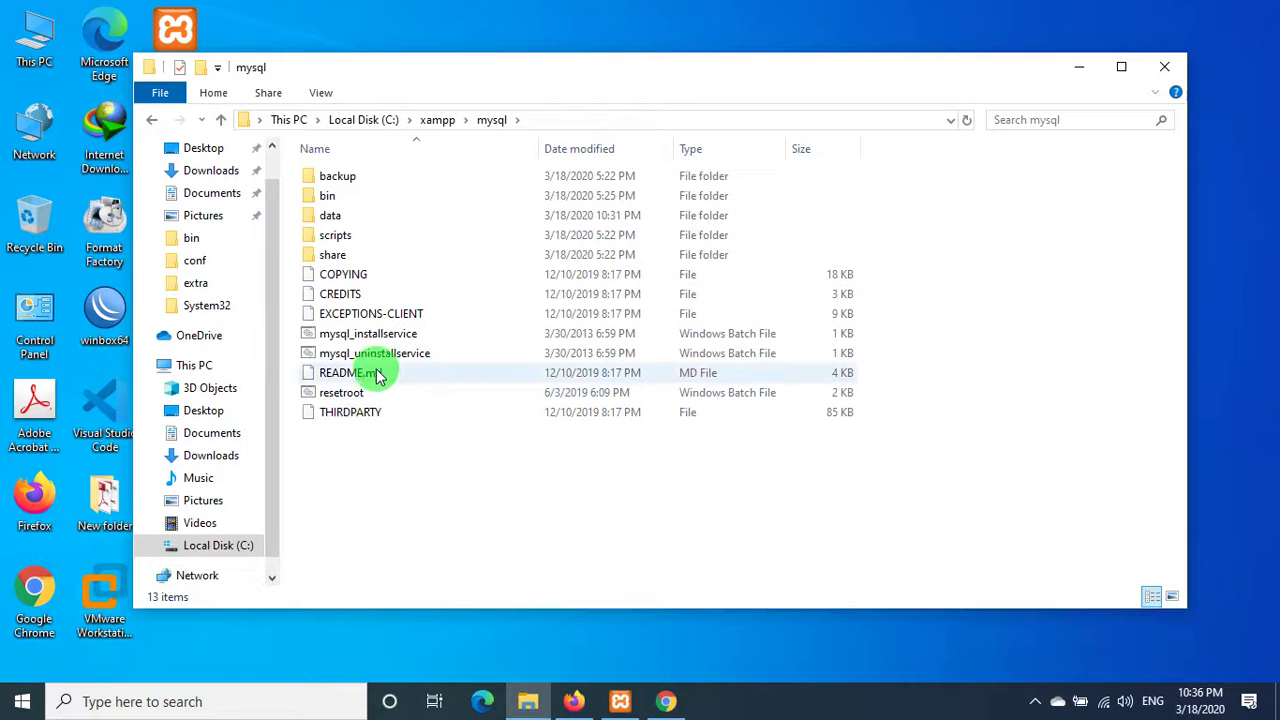
{"action": "double_click", "coordinate": [328, 200]}
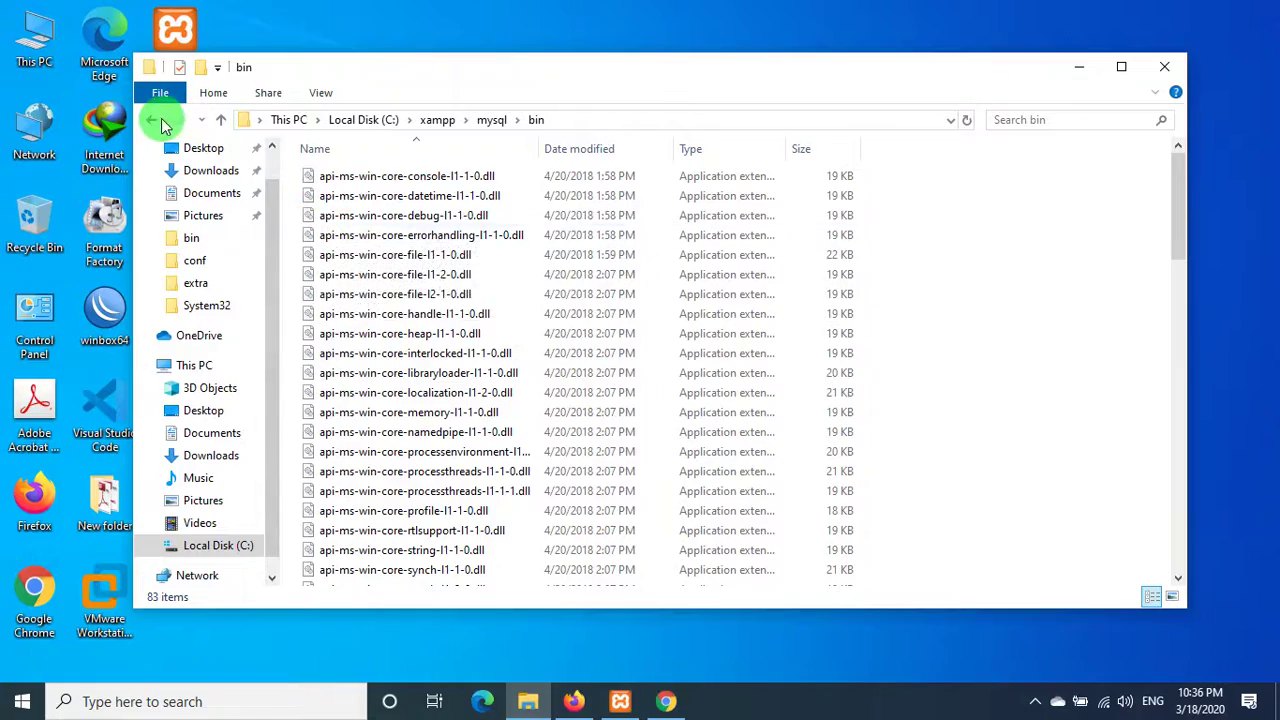
{"action": "left_click", "coordinate": [162, 120]}
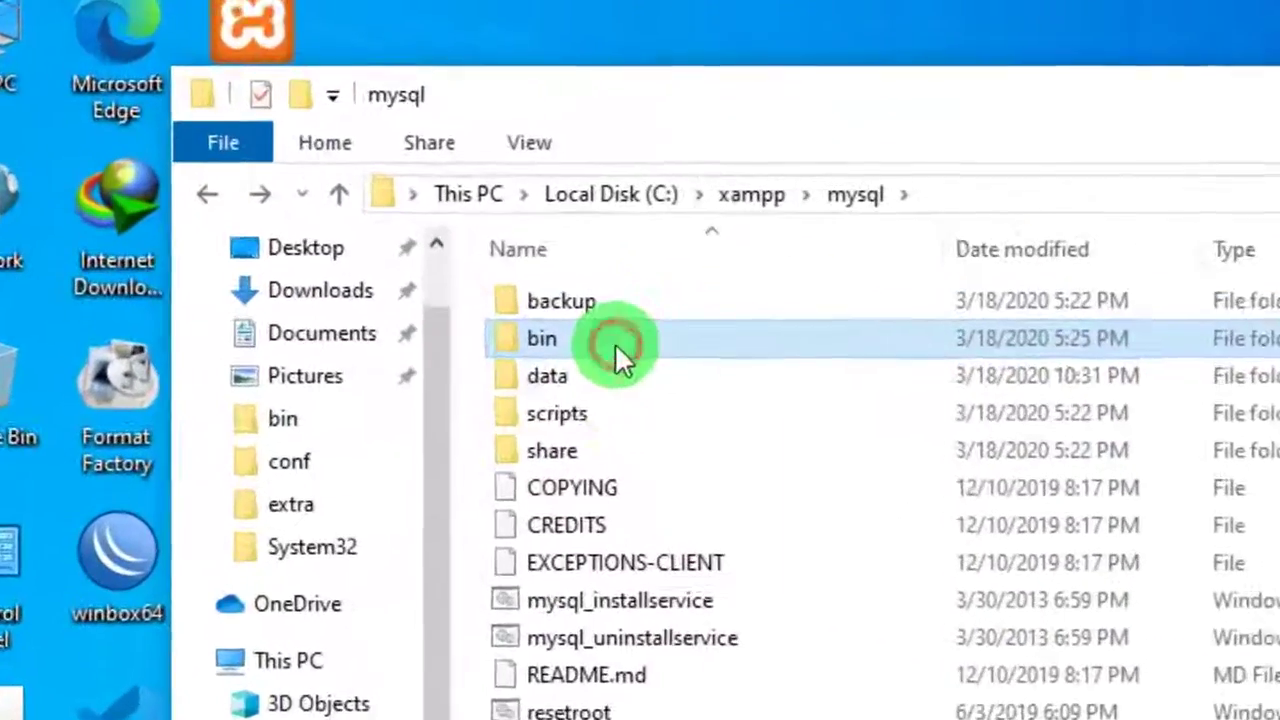
{"action": "left_click", "coordinate": [615, 343]}
{"action": "left_click", "coordinate": [610, 378]}
{"action": "double_click", "coordinate": [600, 340]}
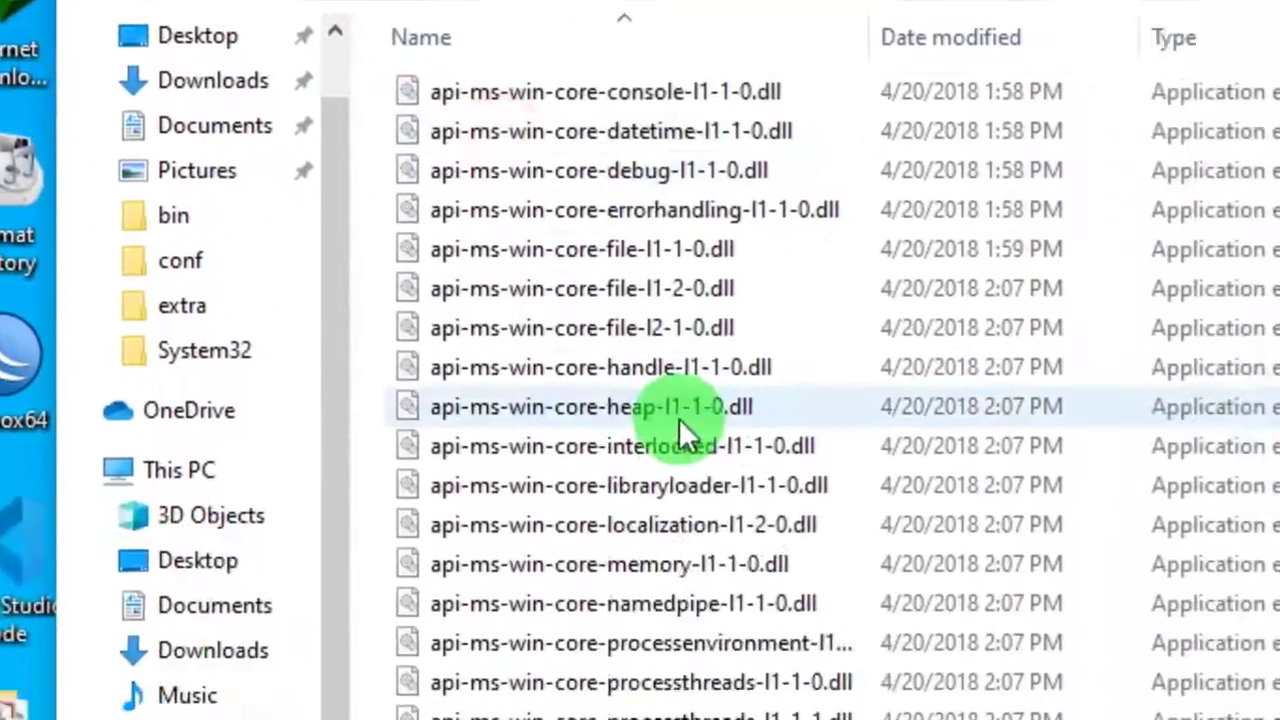
- Scroll the bin folder and select the my INI configuration file
{"action": "scroll", "coordinate": [679, 418], "scroll_direction": "down", "scroll_amount": 10}
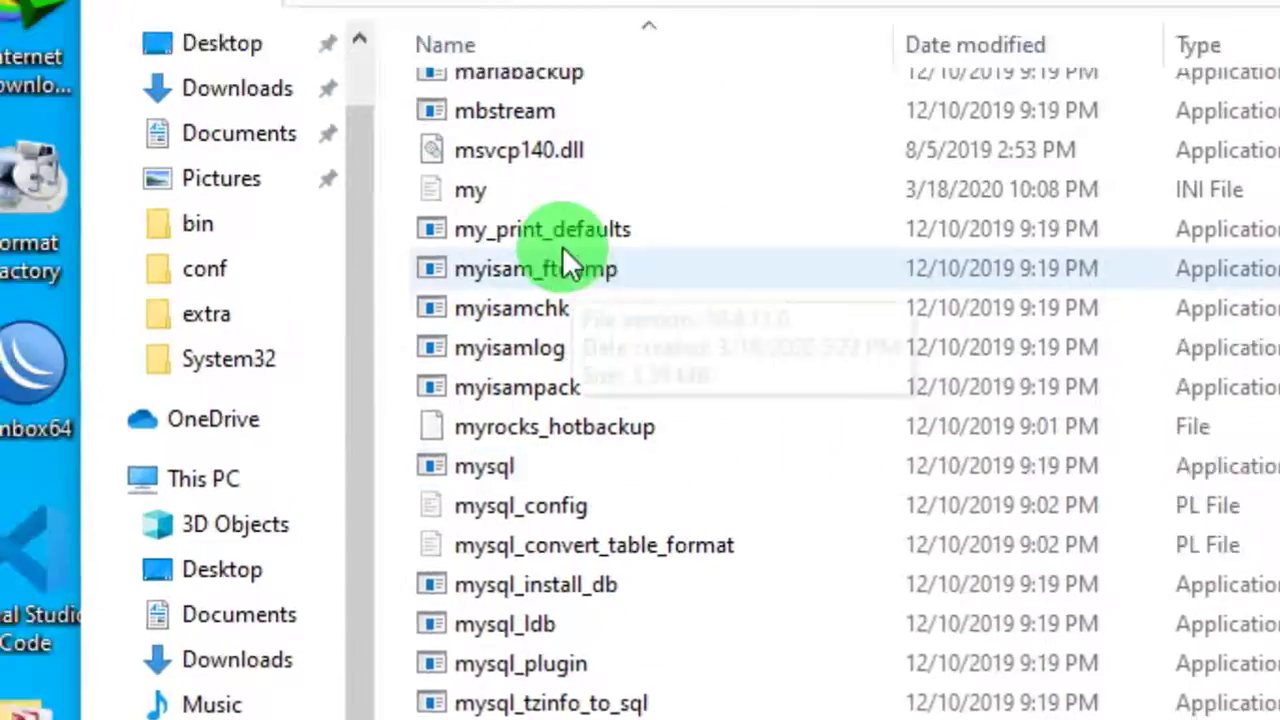
{"action": "left_click", "coordinate": [633, 349]}
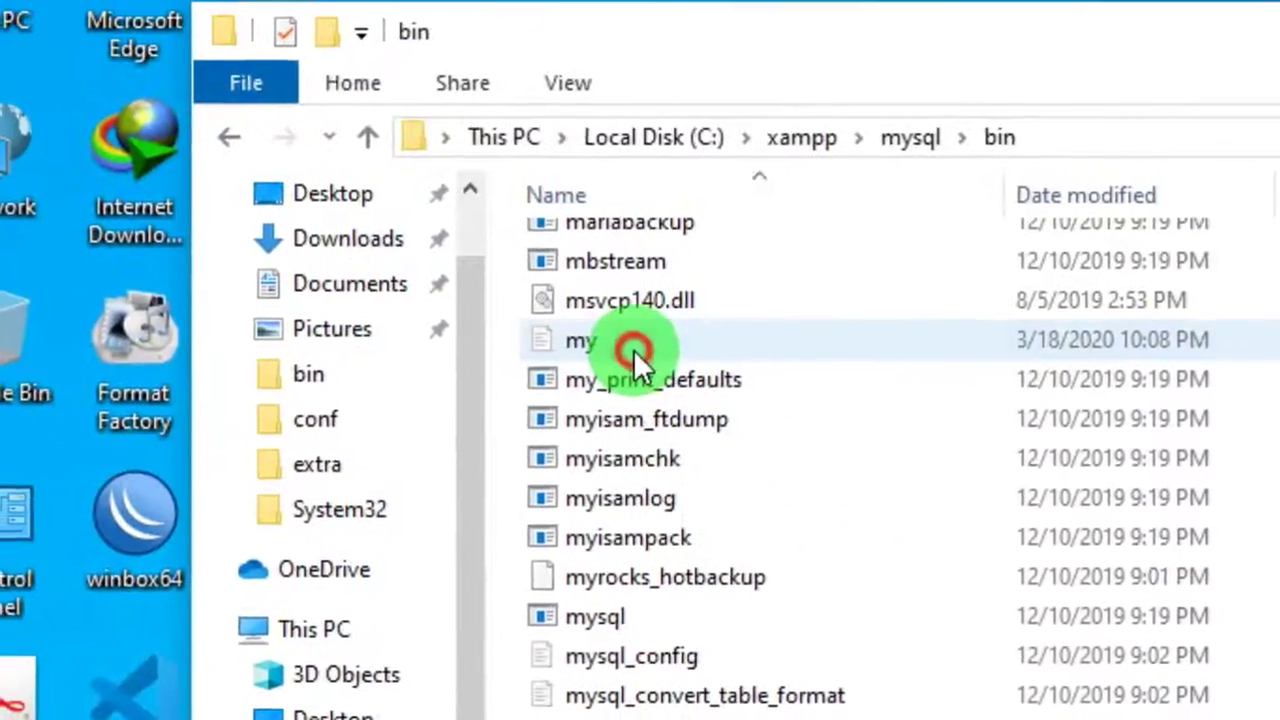
{"action": "left_click", "coordinate": [1235, 503]}
{"action": "left_click", "coordinate": [803, 347]}
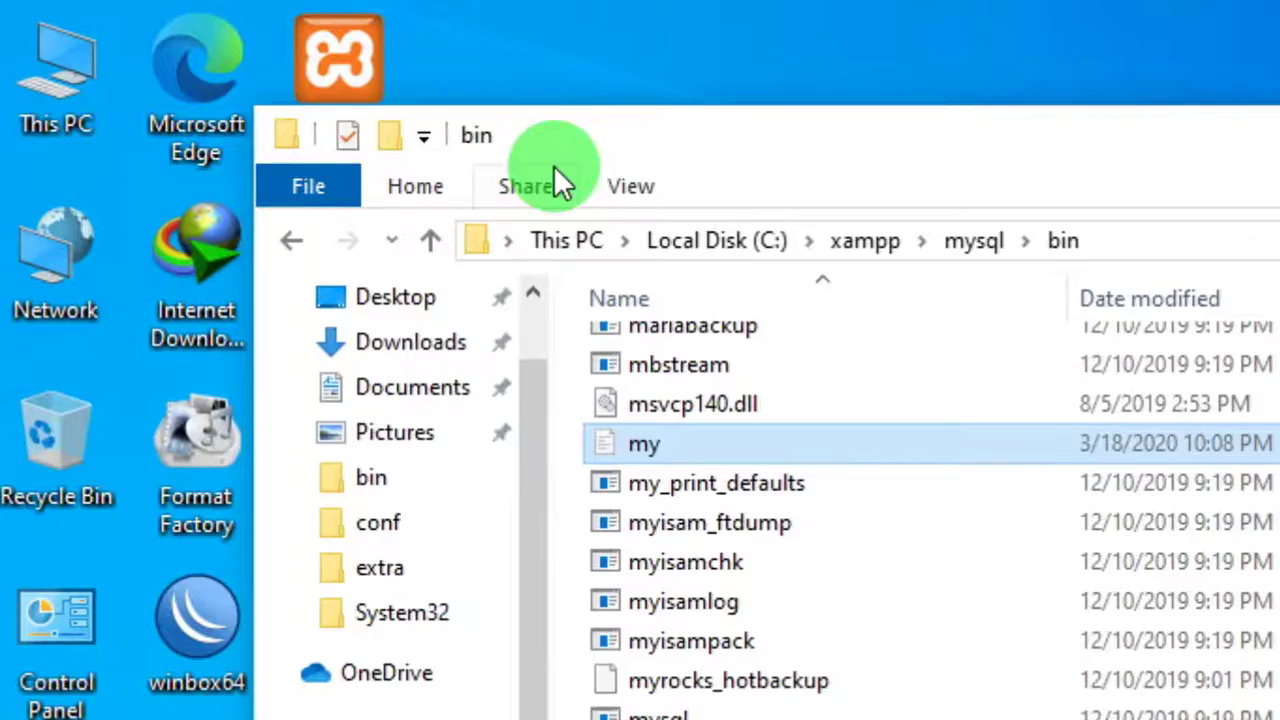
- Uncheck 'Hide extensions for known file types' in Folder Options and apply it
{"action": "left_click", "coordinate": [393, 90]}
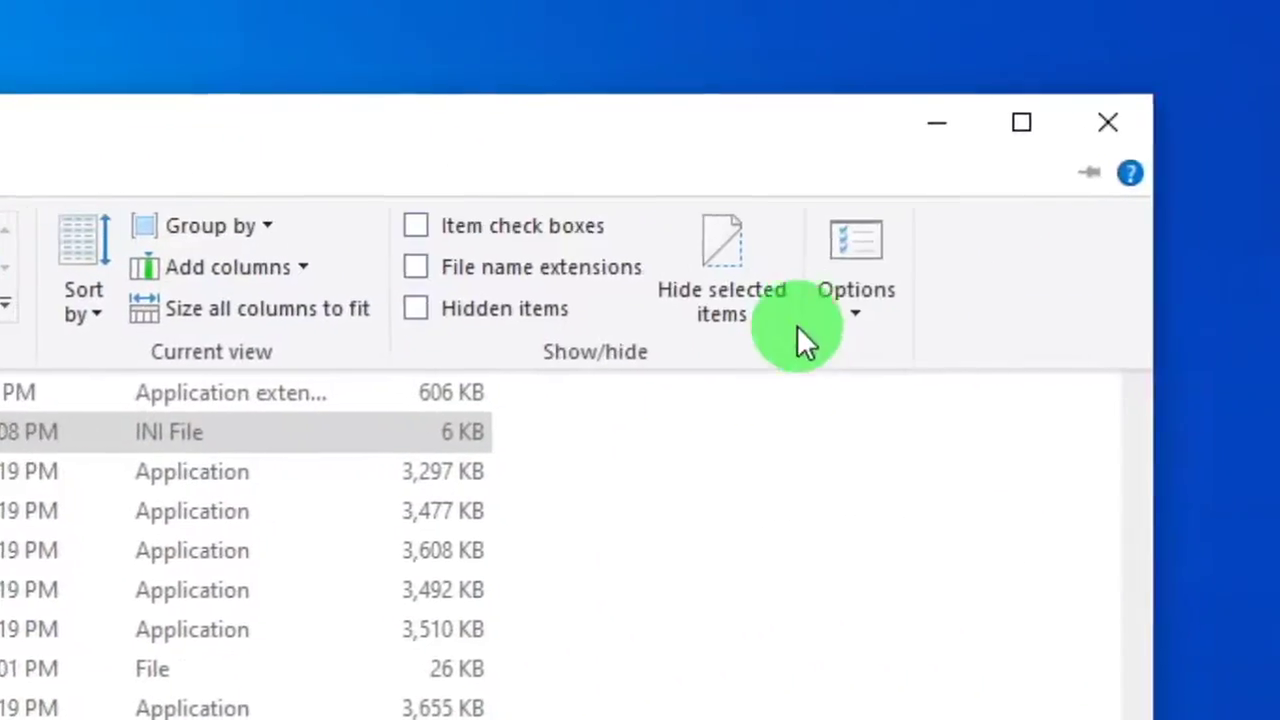
{"action": "left_click", "coordinate": [850, 310]}
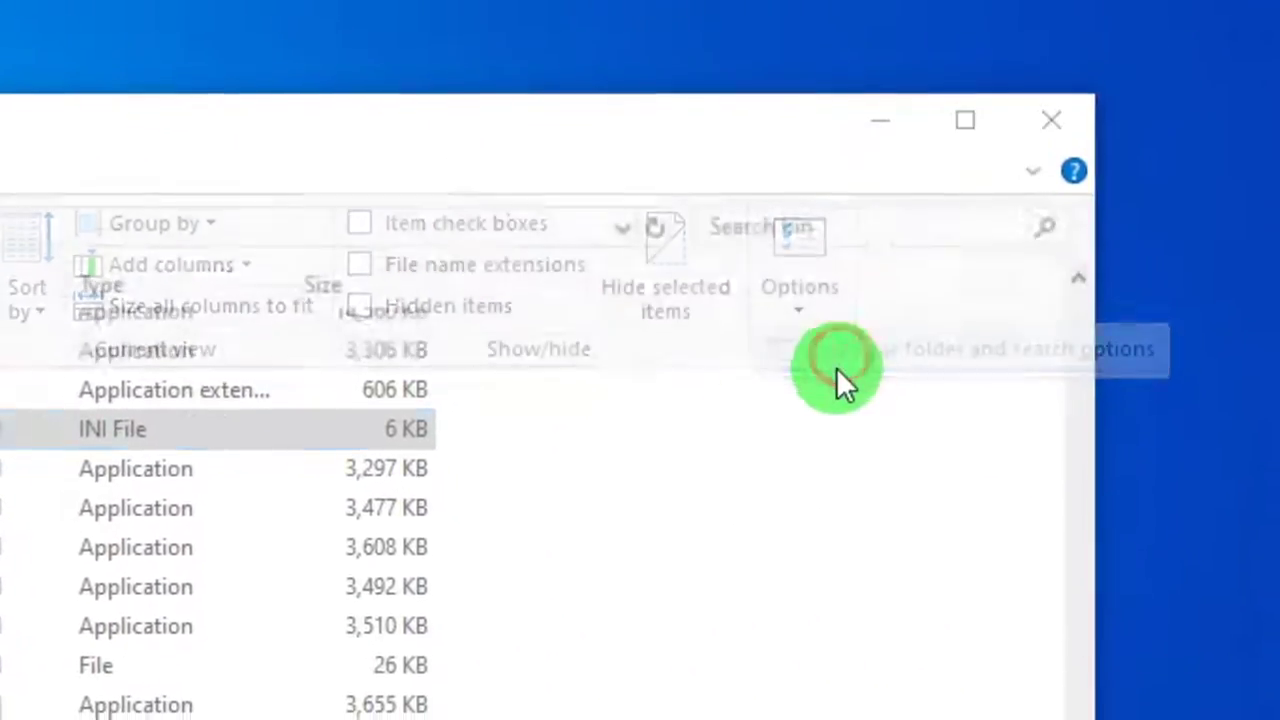
{"action": "left_click", "coordinate": [836, 367]}
{"action": "left_click", "coordinate": [480, 320]}
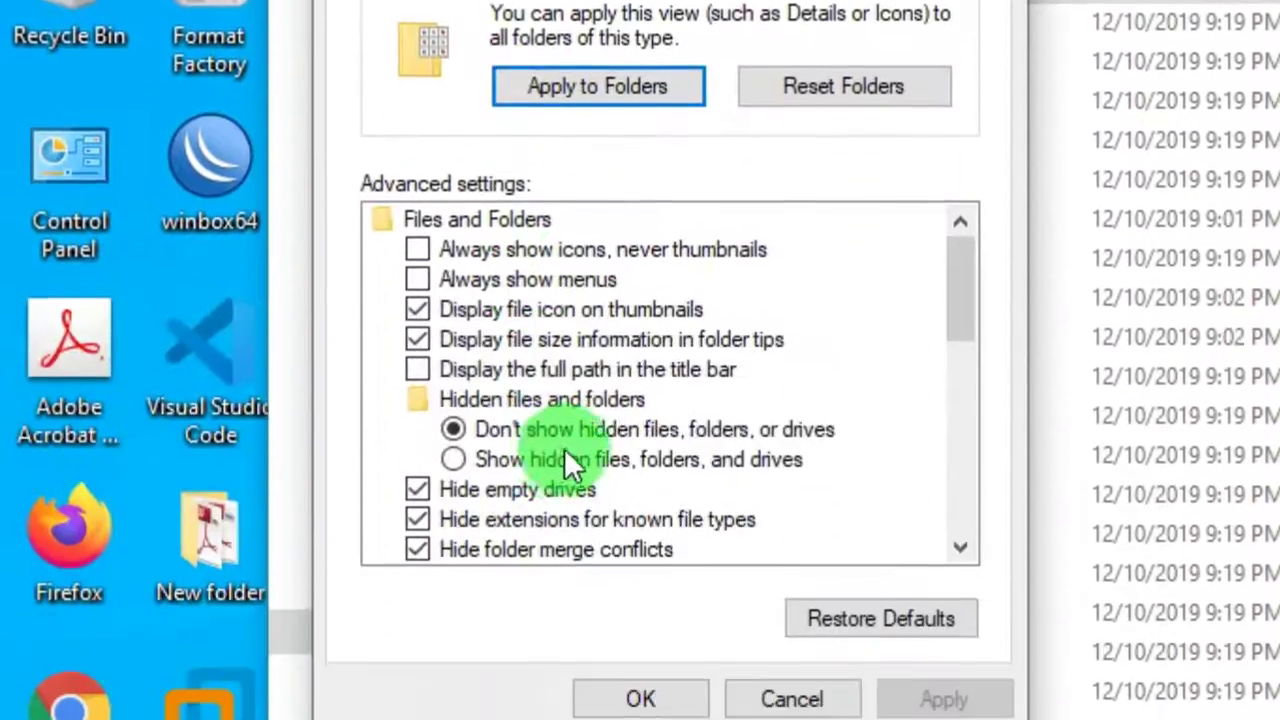
{"action": "scroll", "coordinate": [560, 458], "scroll_direction": "down", "scroll_amount": 1}
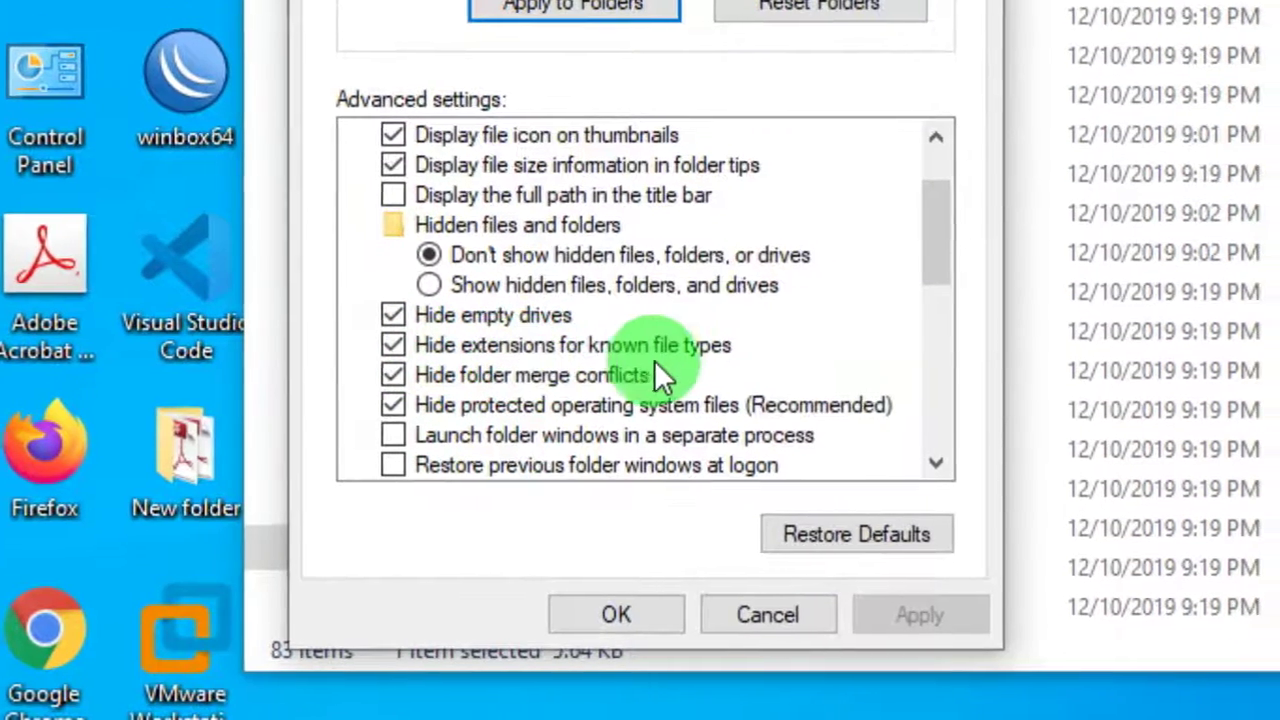
{"action": "left_click", "coordinate": [393, 345]}
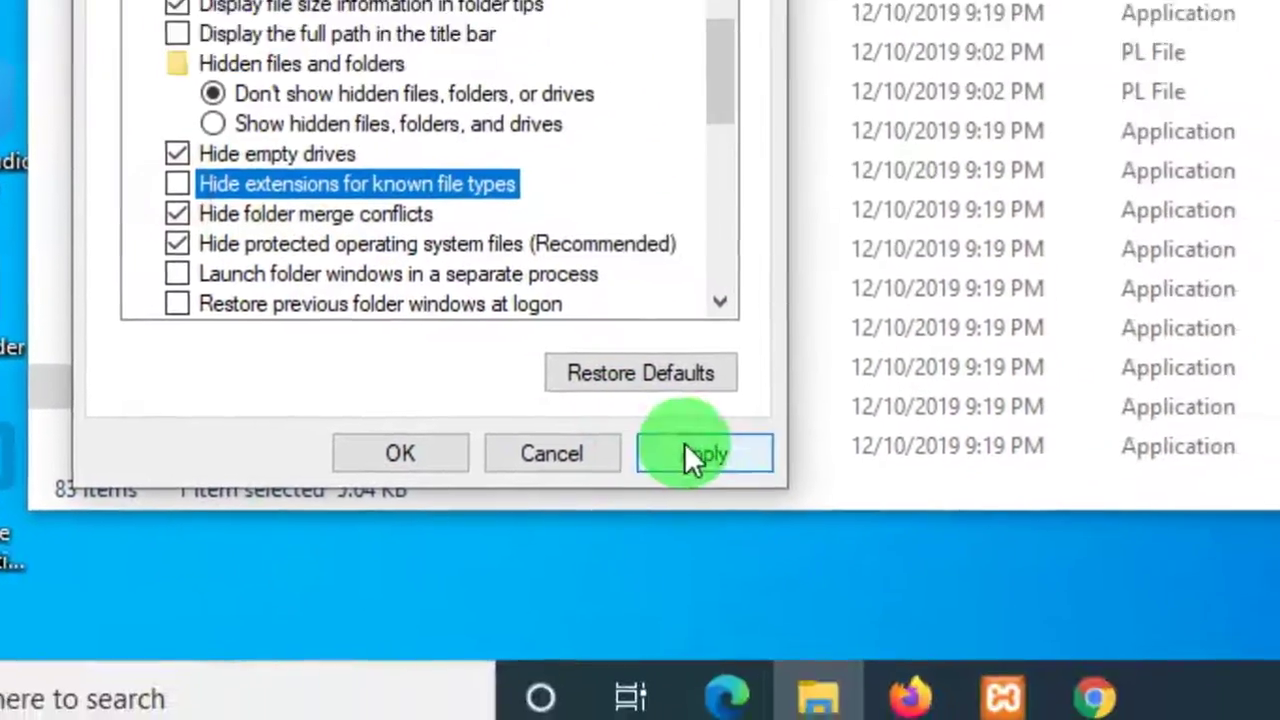
{"action": "left_click", "coordinate": [700, 454]}
{"action": "left_click", "coordinate": [400, 453]}
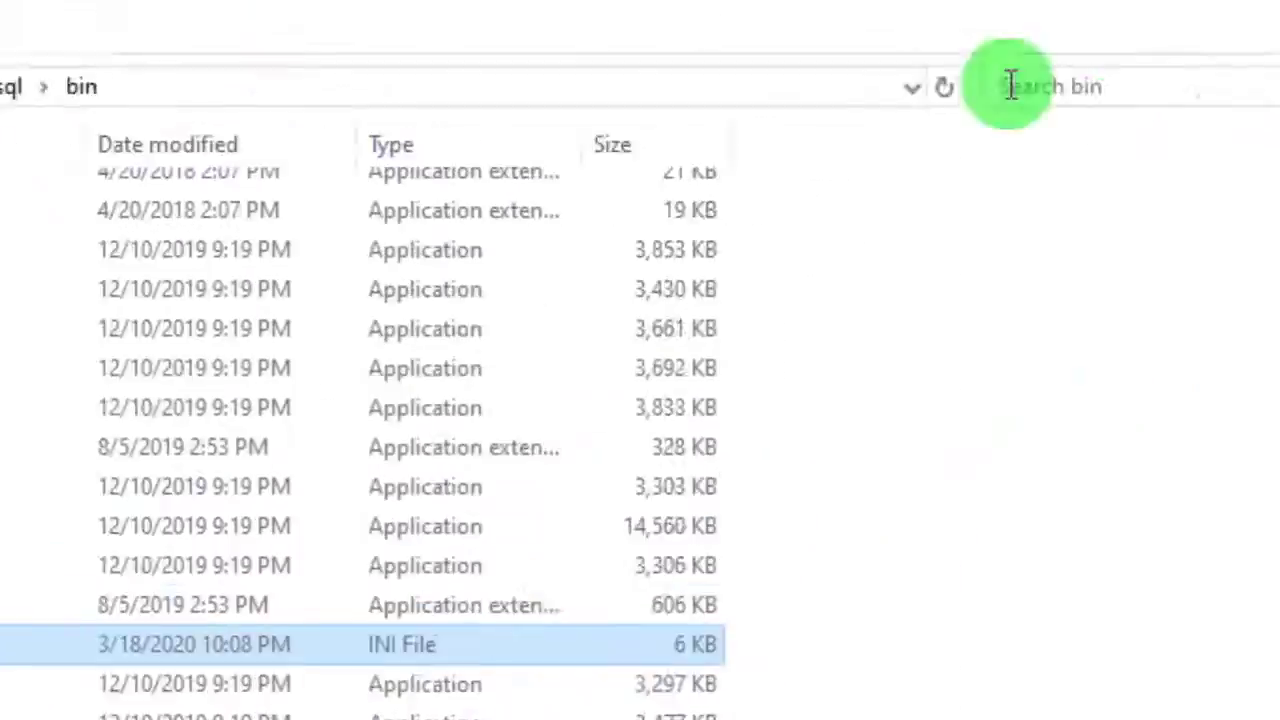
- Add a skip-grant-tables line directly under [mysqld] in my.ini and save the file
{"action": "left_click", "coordinate": [652, 24]}
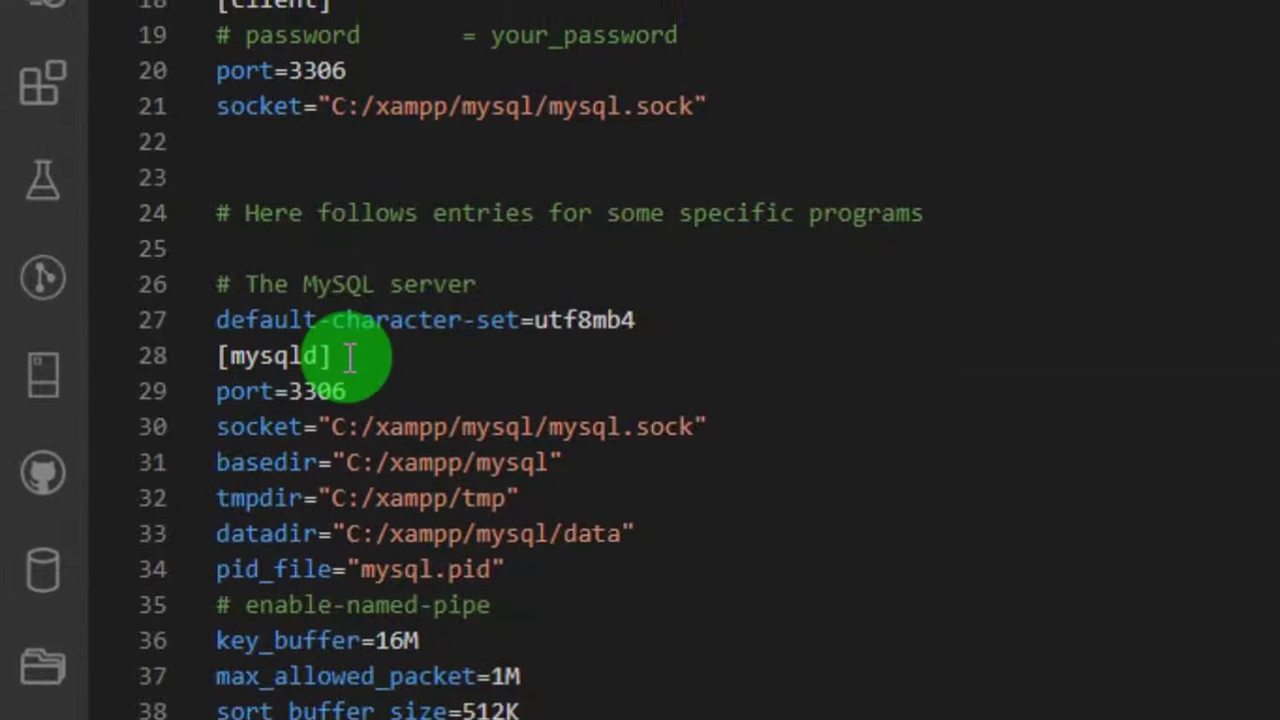
{"action": "left_click", "coordinate": [355, 303]}
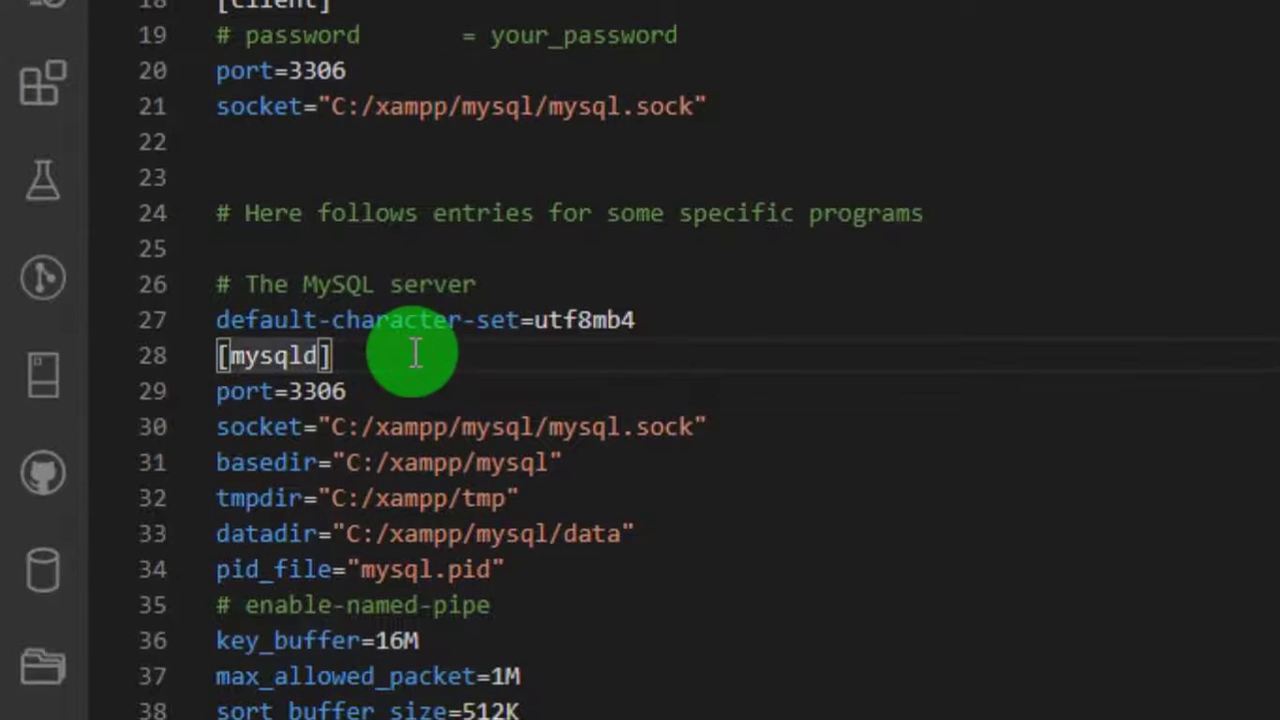
{"action": "key", "text": "Return"}
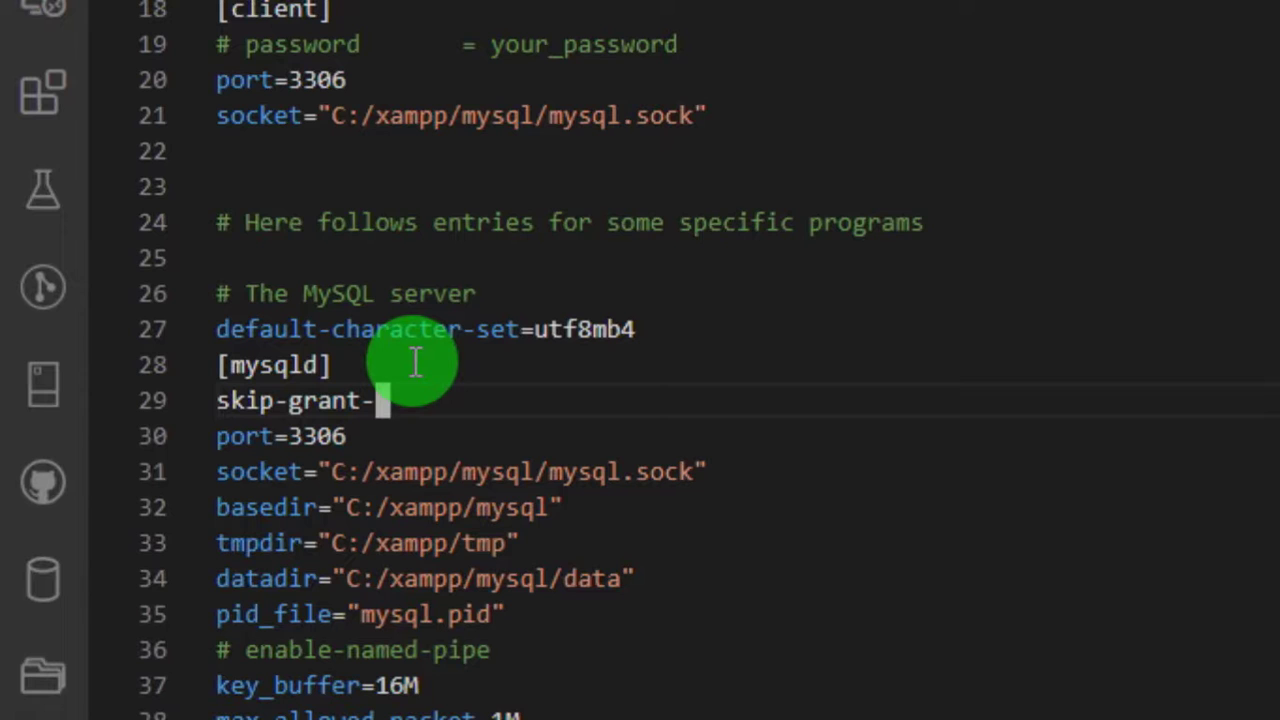
{"action": "type", "text": "ables"}
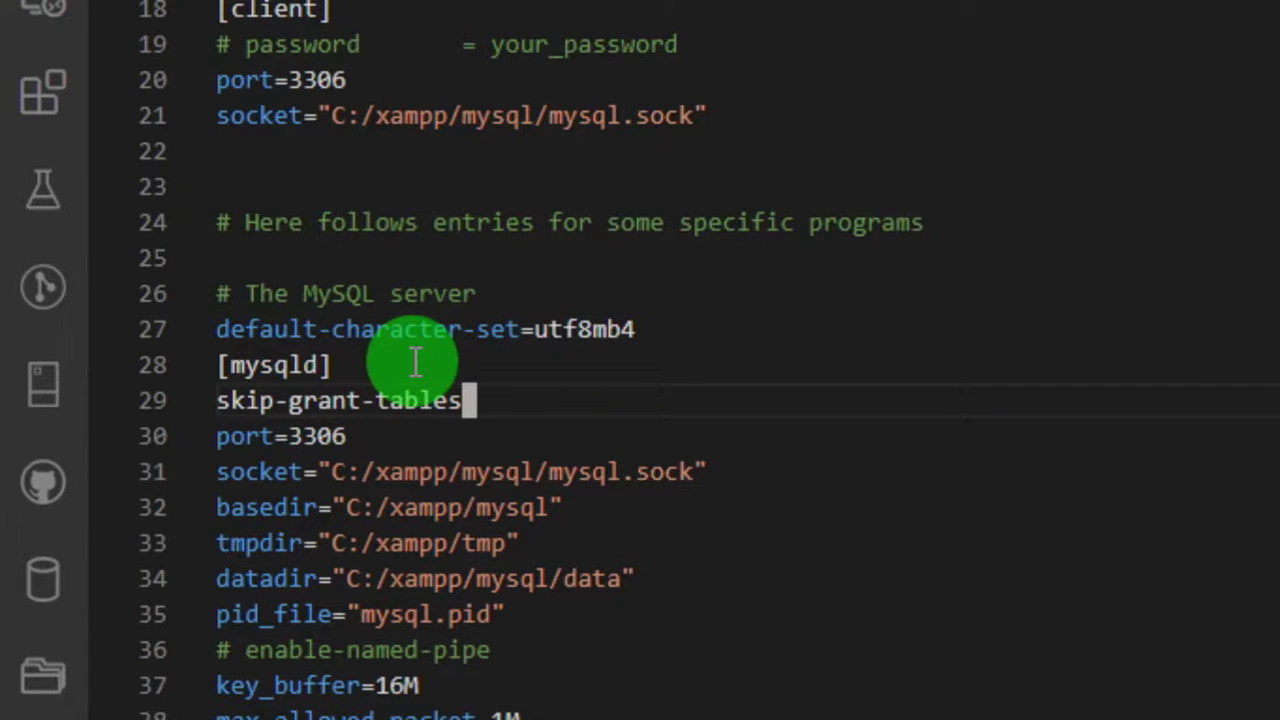
{"action": "left_click", "coordinate": [97, 27]}
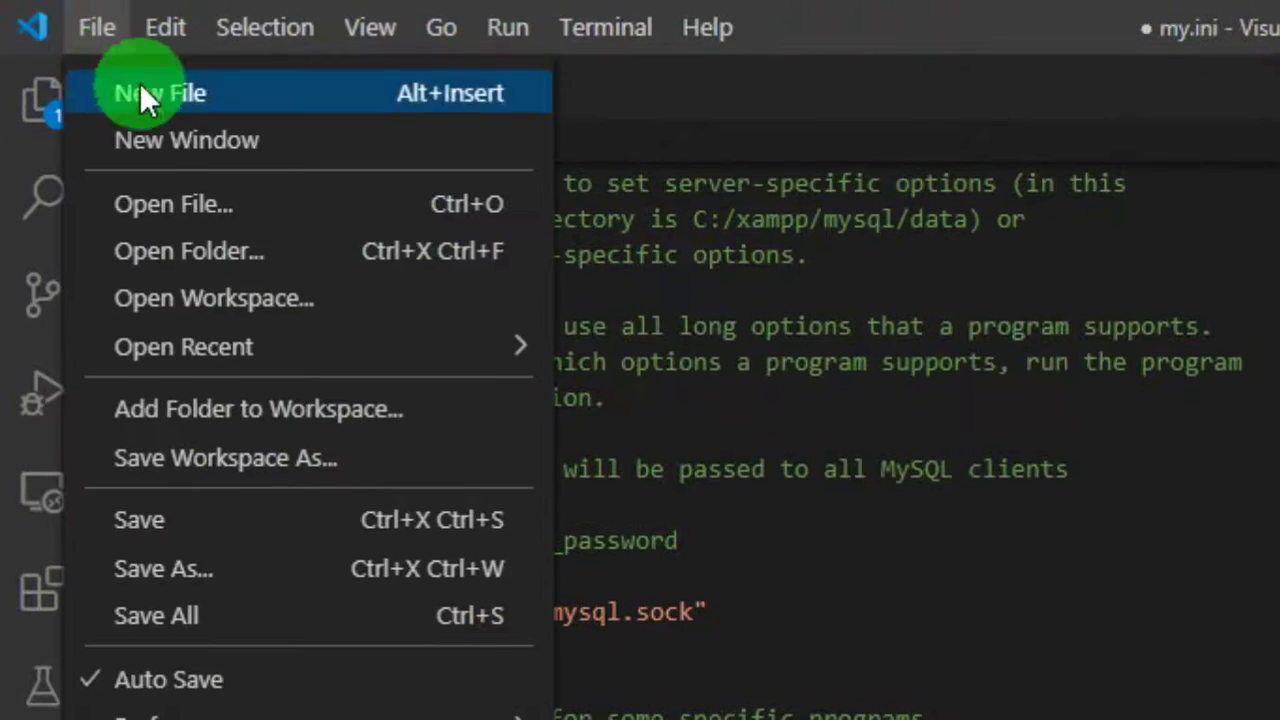
{"action": "left_click", "coordinate": [190, 519]}
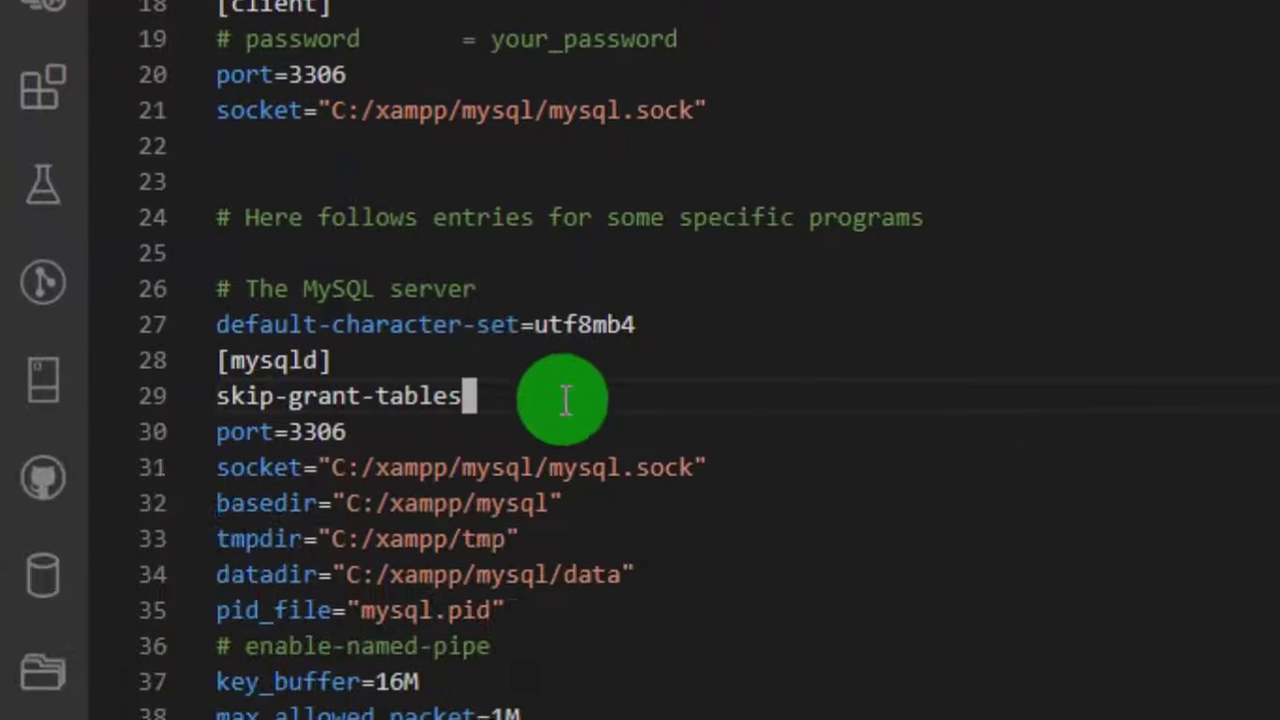
{"action": "left_click", "coordinate": [483, 396]}
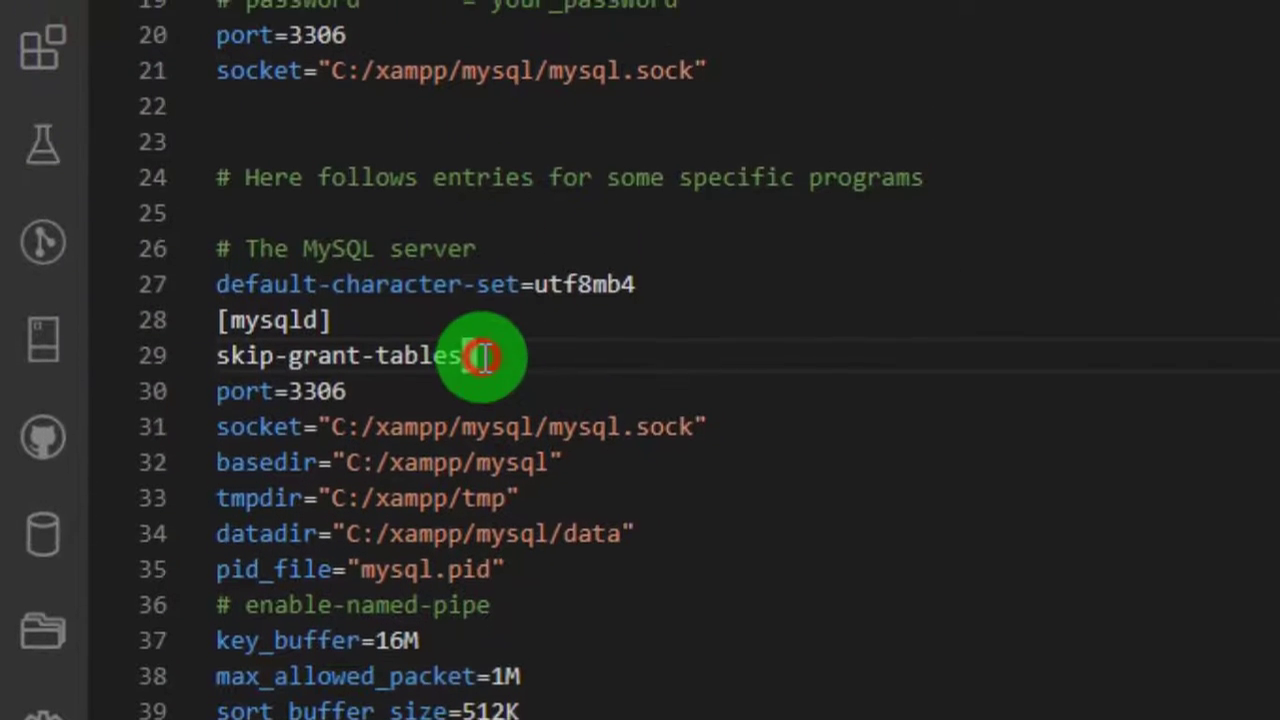
{"action": "left_click_drag", "start_coordinate": [483, 356], "coordinate": [168, 356]}
{"action": "left_click", "coordinate": [466, 356]}
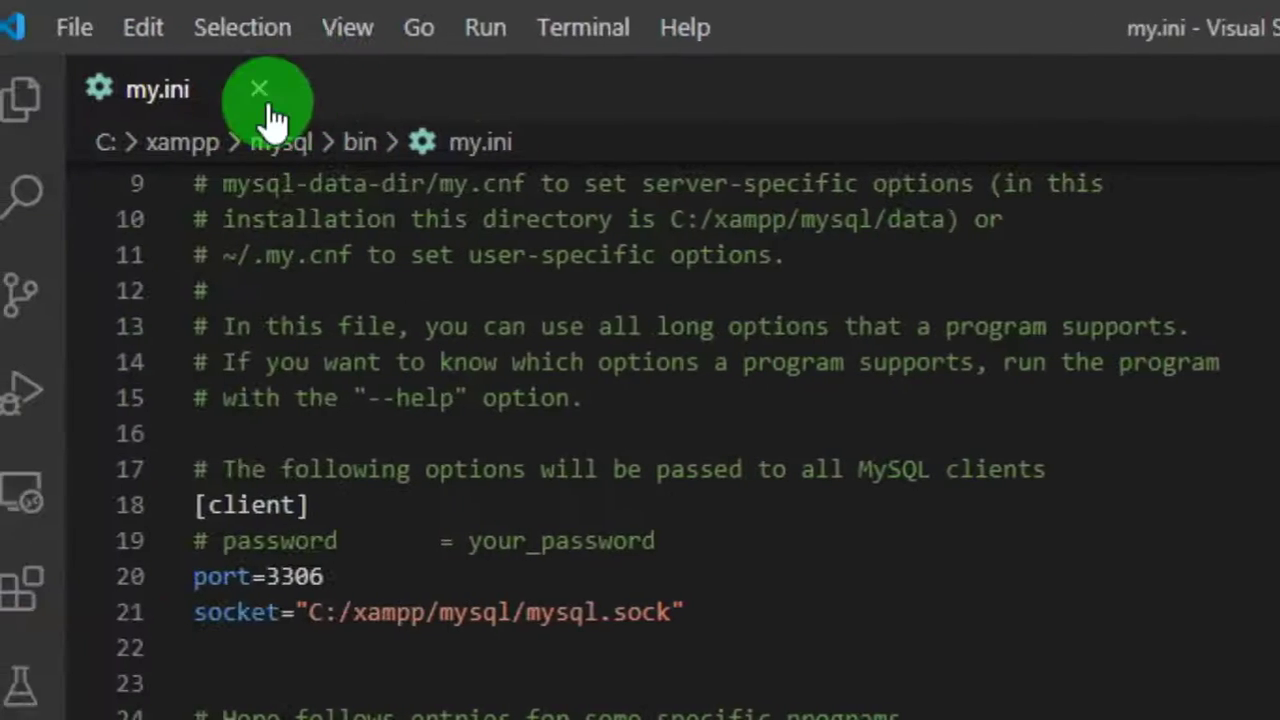
- Close my.ini, VS Code and File Explorer, then stop Apache, MySQL, FileZilla and Mercury
{"action": "left_click", "coordinate": [259, 89]}
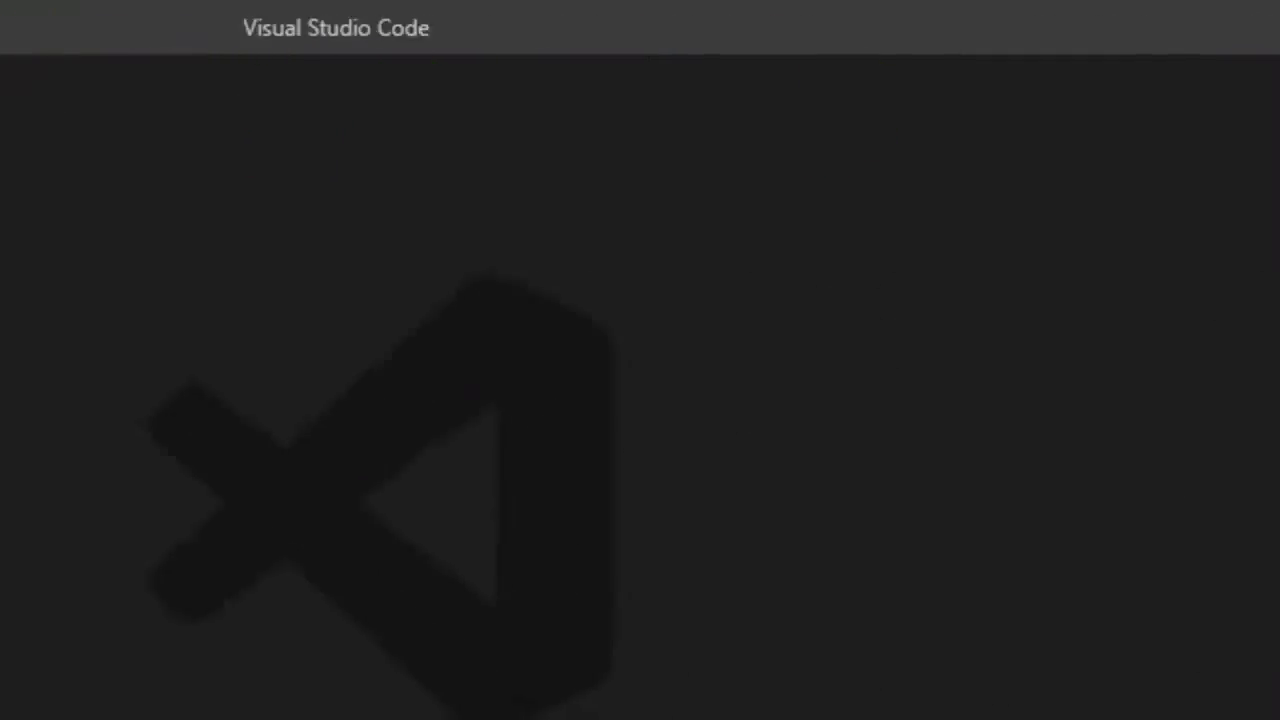
{"action": "left_click", "coordinate": [1026, 172]}
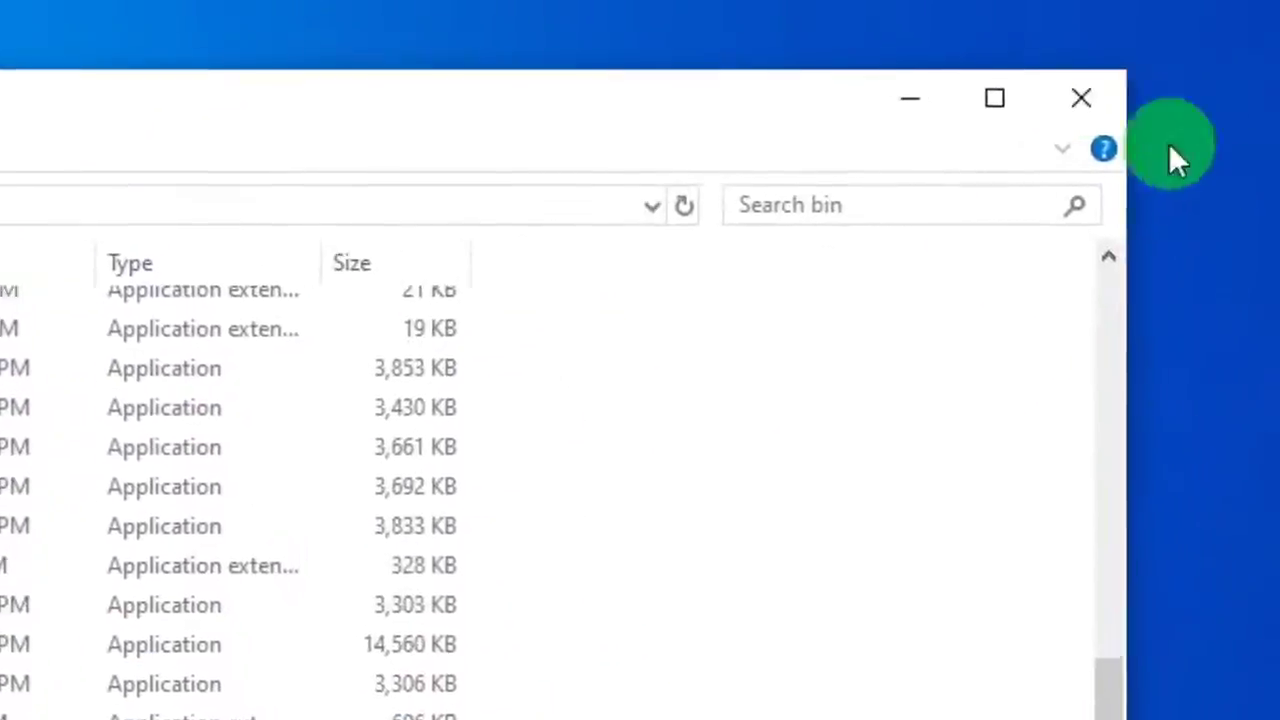
{"action": "left_click", "coordinate": [1080, 94]}
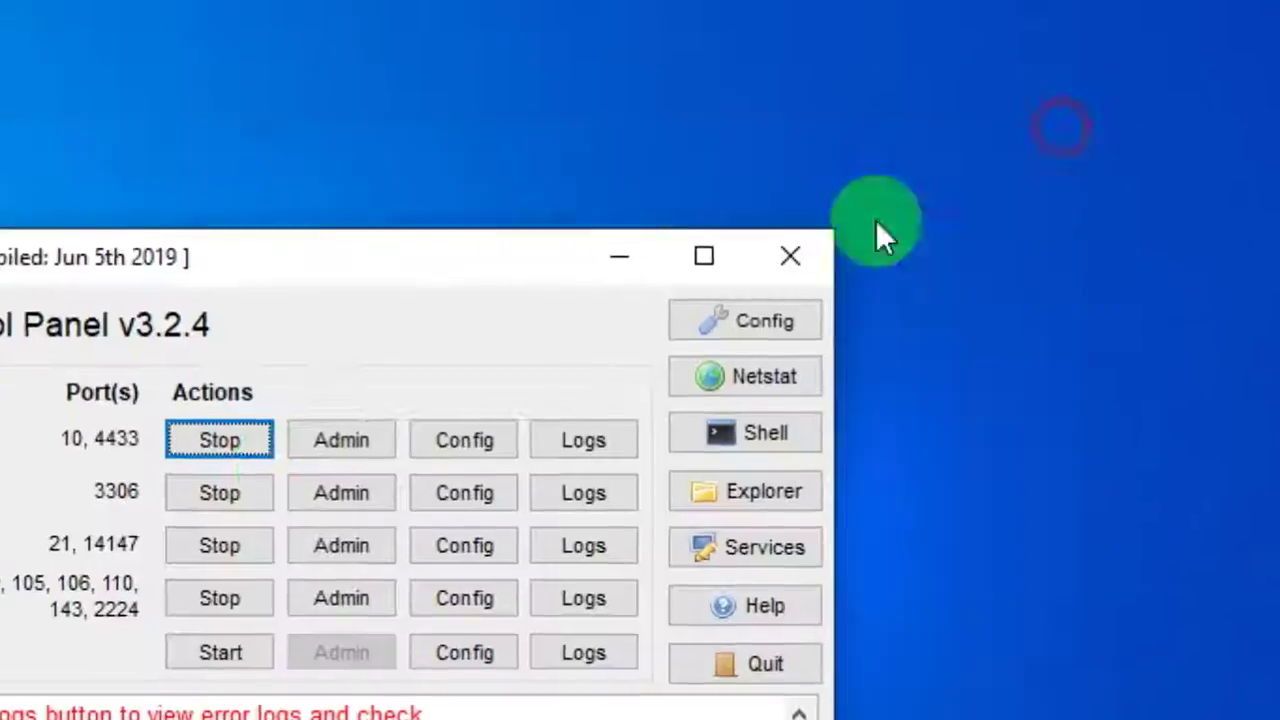
{"action": "left_click", "coordinate": [638, 357]}
{"action": "left_click", "coordinate": [627, 416]}
{"action": "left_click", "coordinate": [612, 465]}
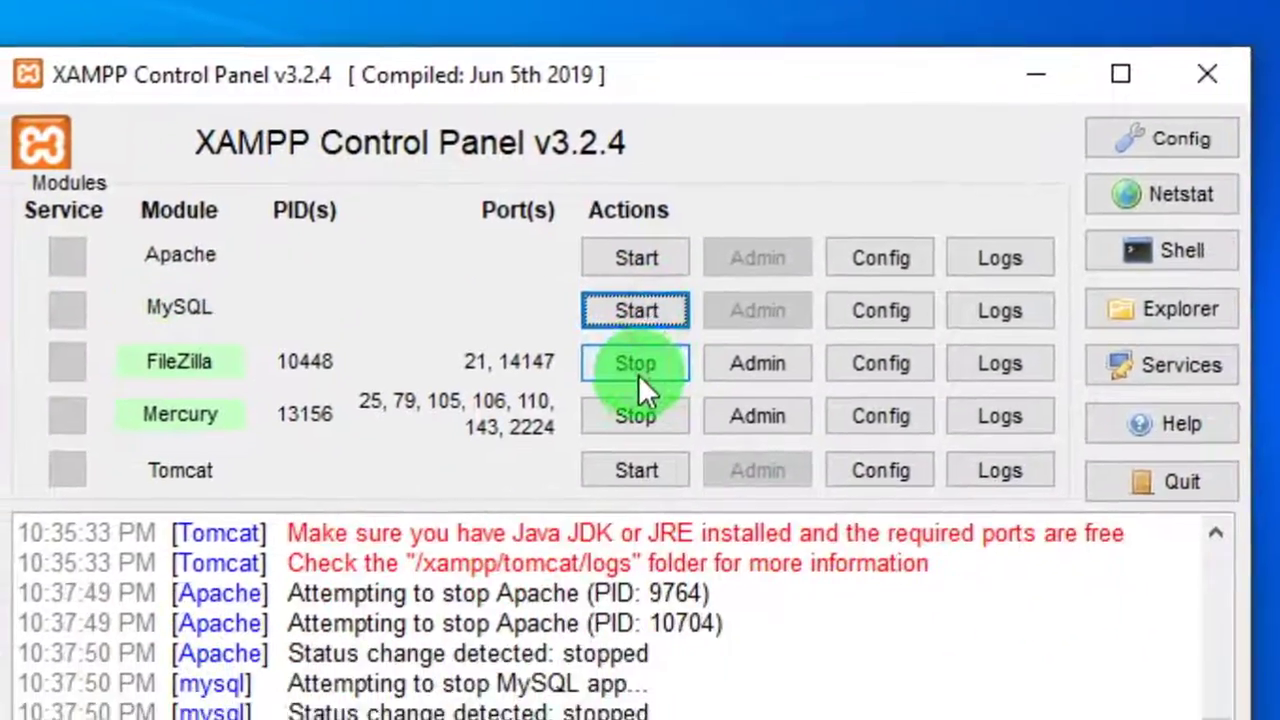
{"action": "left_click", "coordinate": [612, 515]}
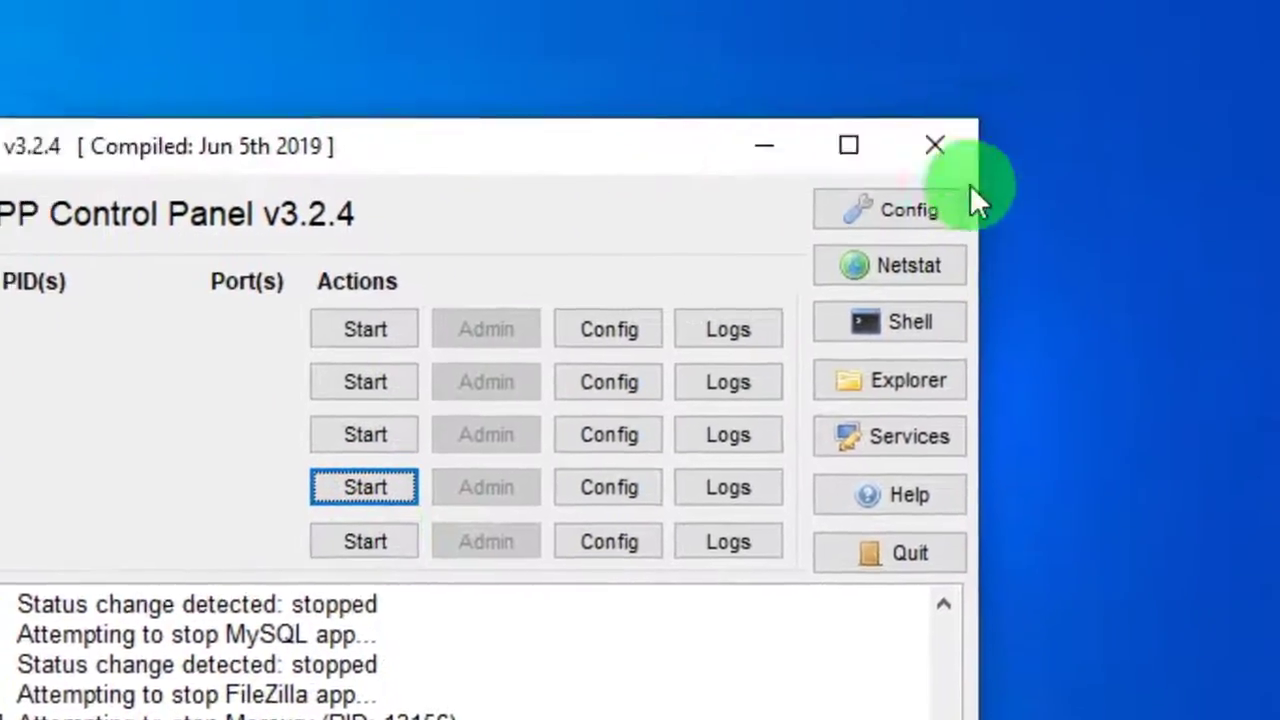
- Quit the XAMPP Control Panel and relaunch it from the desktop
{"action": "left_click", "coordinate": [1207, 16]}
{"action": "right_click", "coordinate": [555, 157]}
{"action": "left_click", "coordinate": [655, 262]}
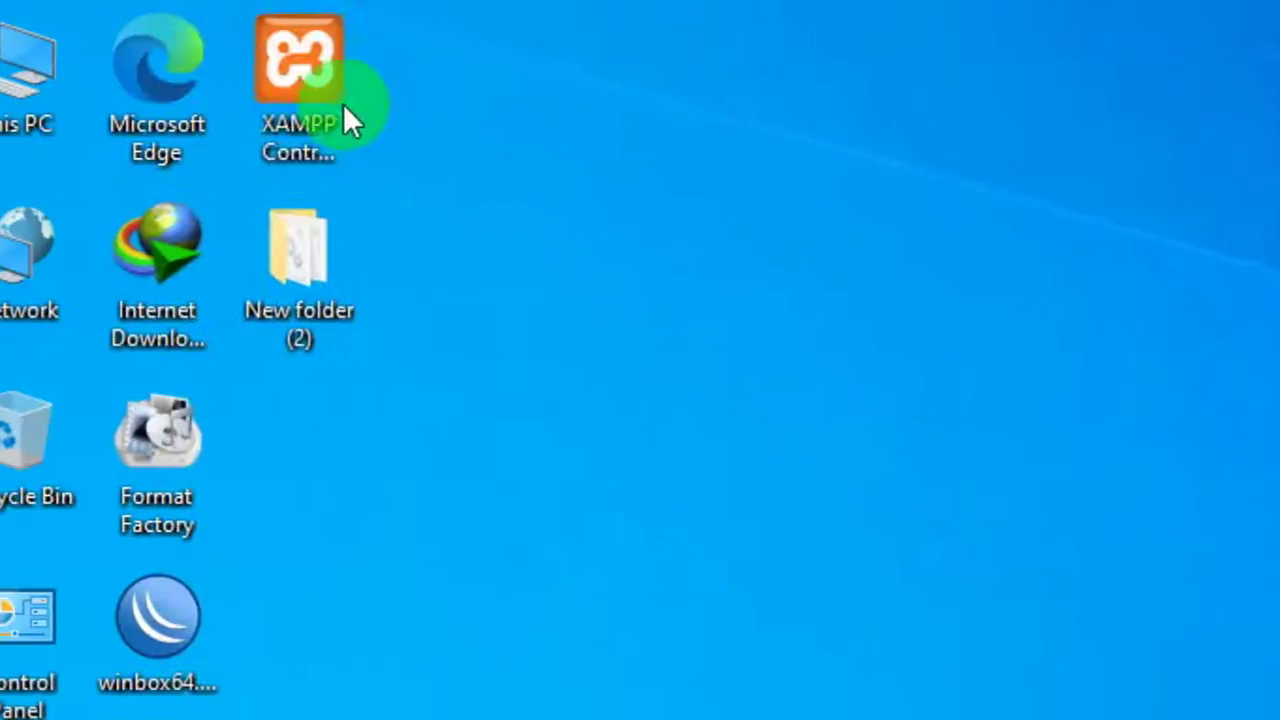
{"action": "double_click", "coordinate": [352, 100]}
{"action": "left_click", "coordinate": [737, 266]}
{"action": "left_click", "coordinate": [539, 30]}
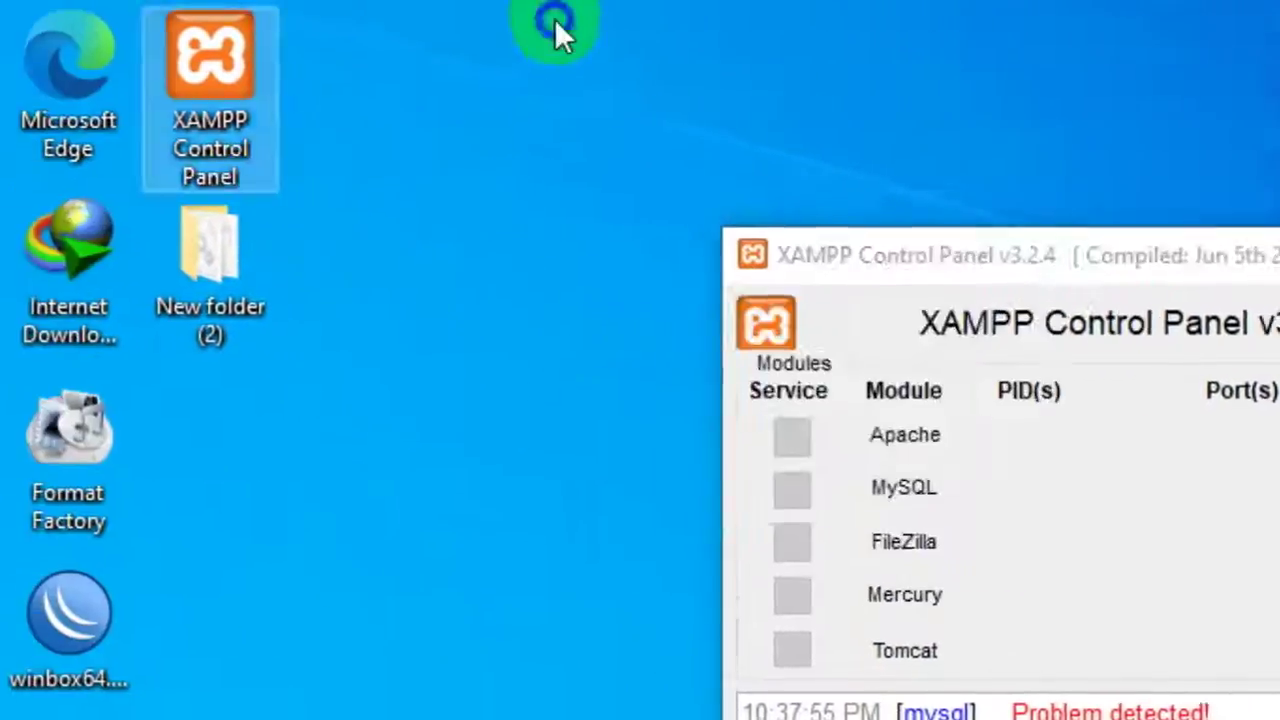
{"action": "right_click", "coordinate": [539, 30]}
{"action": "left_click", "coordinate": [873, 148]}
- Start the Apache, MySQL, FileZilla, Mercury and Tomcat modules
{"action": "left_click", "coordinate": [1097, 441]}
{"action": "left_click", "coordinate": [1097, 494]}
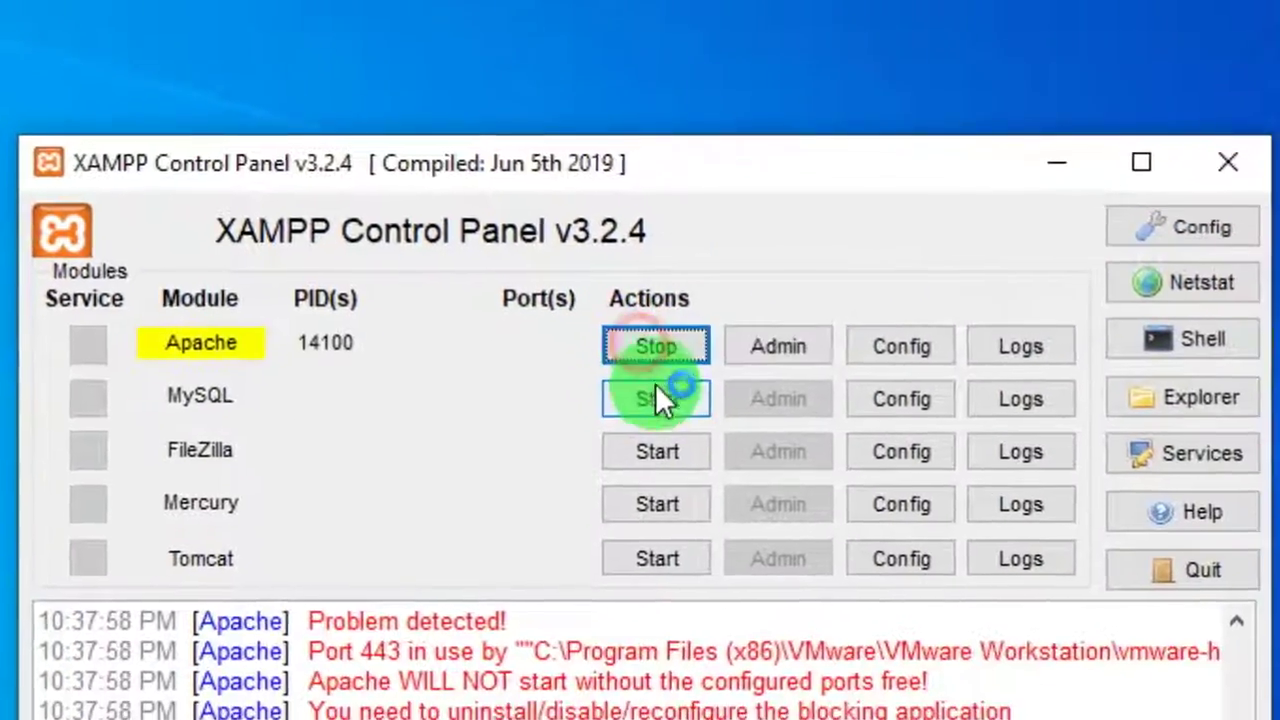
{"action": "left_click", "coordinate": [1097, 547]}
{"action": "left_click", "coordinate": [645, 419]}
{"action": "left_click", "coordinate": [645, 474]}
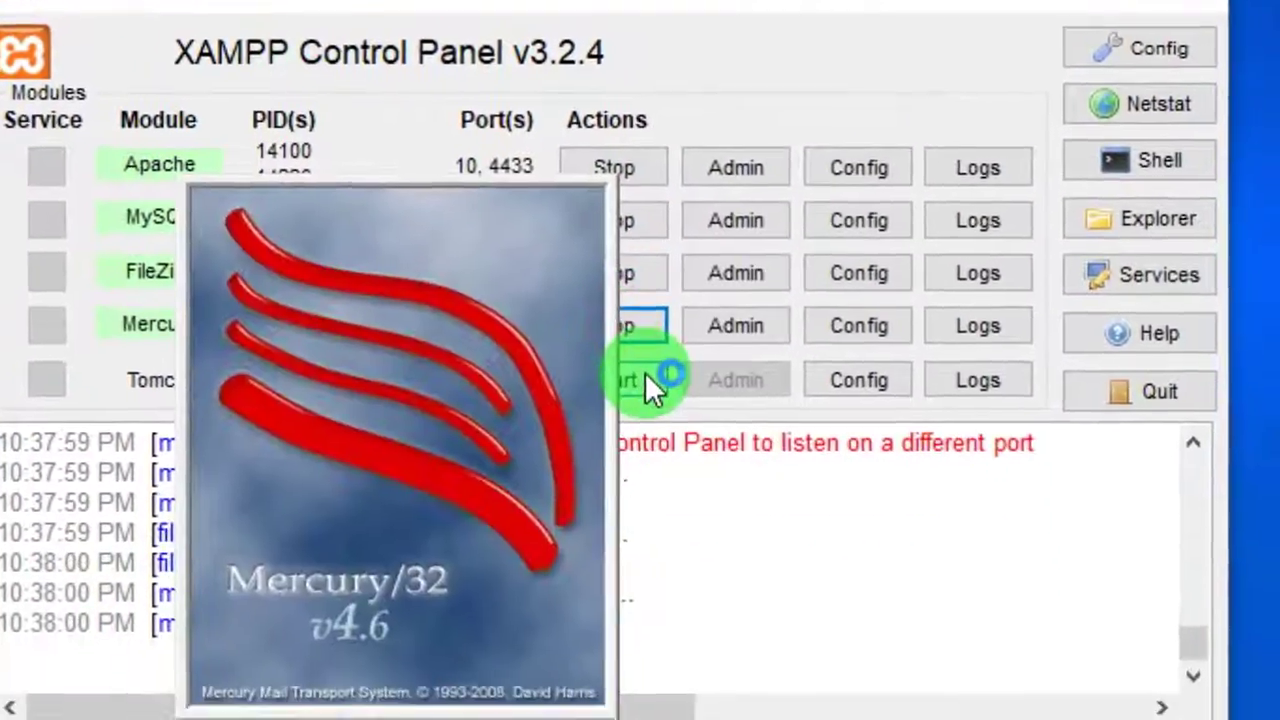
- Refresh the desktop several times while the modules start up
{"action": "right_click", "coordinate": [320, 10]}
{"action": "left_click", "coordinate": [668, 99]}
{"action": "right_click", "coordinate": [655, 4]}
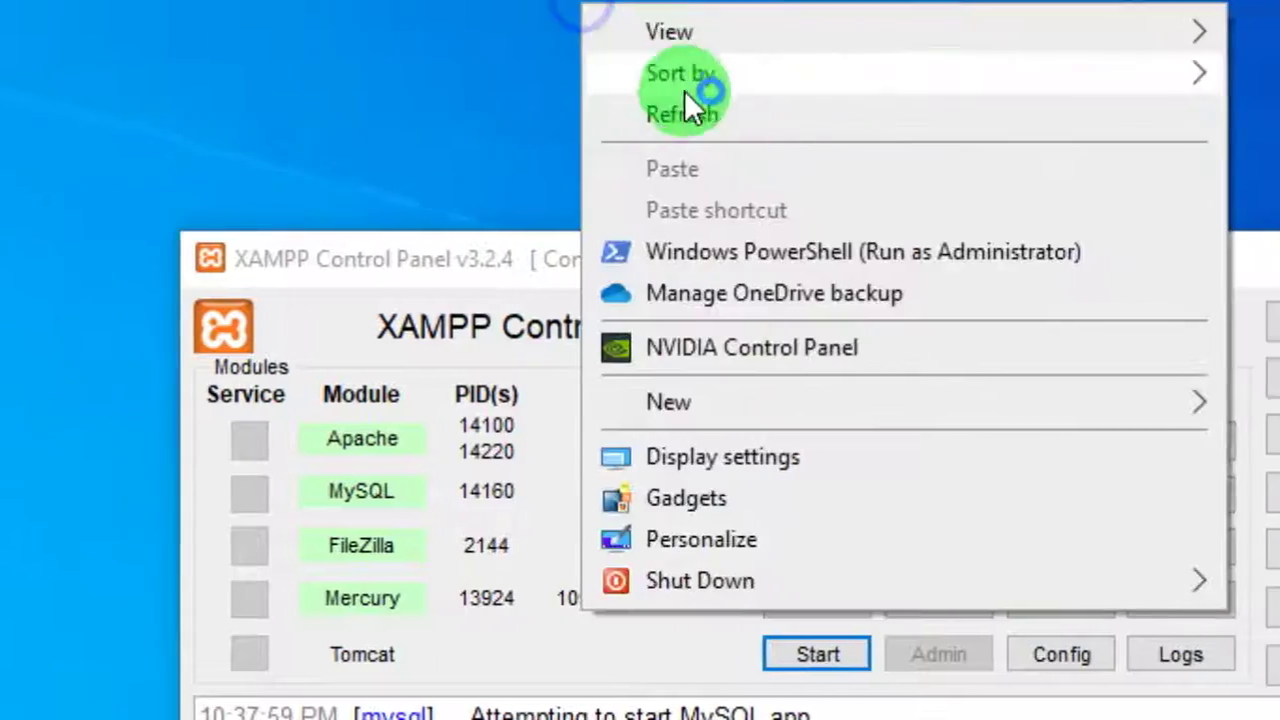
{"action": "left_click", "coordinate": [750, 105]}
{"action": "right_click", "coordinate": [679, 29]}
{"action": "left_click", "coordinate": [668, 154]}
{"action": "right_click", "coordinate": [400, 20]}
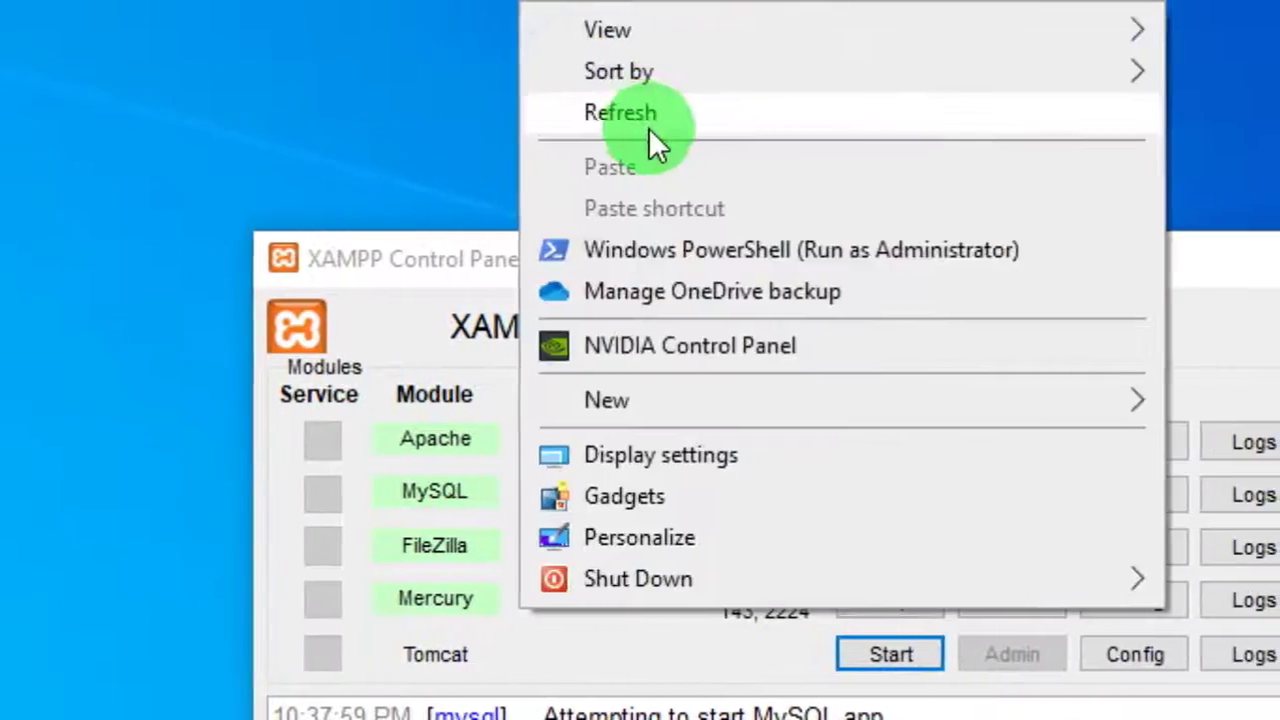
{"action": "left_click", "coordinate": [517, 143]}
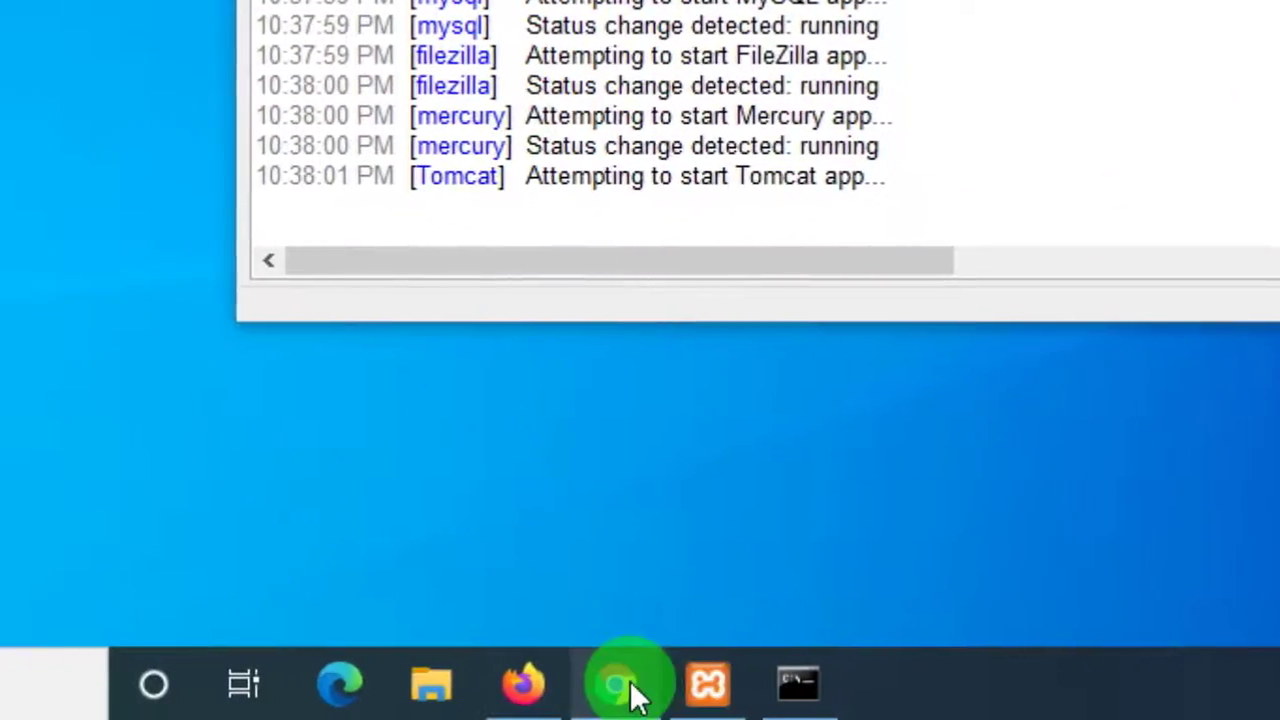
- In Chrome, reload the Welcome to XAMPP dashboard tab
{"action": "left_click", "coordinate": [650, 705]}
{"action": "left_click", "coordinate": [290, 5]}
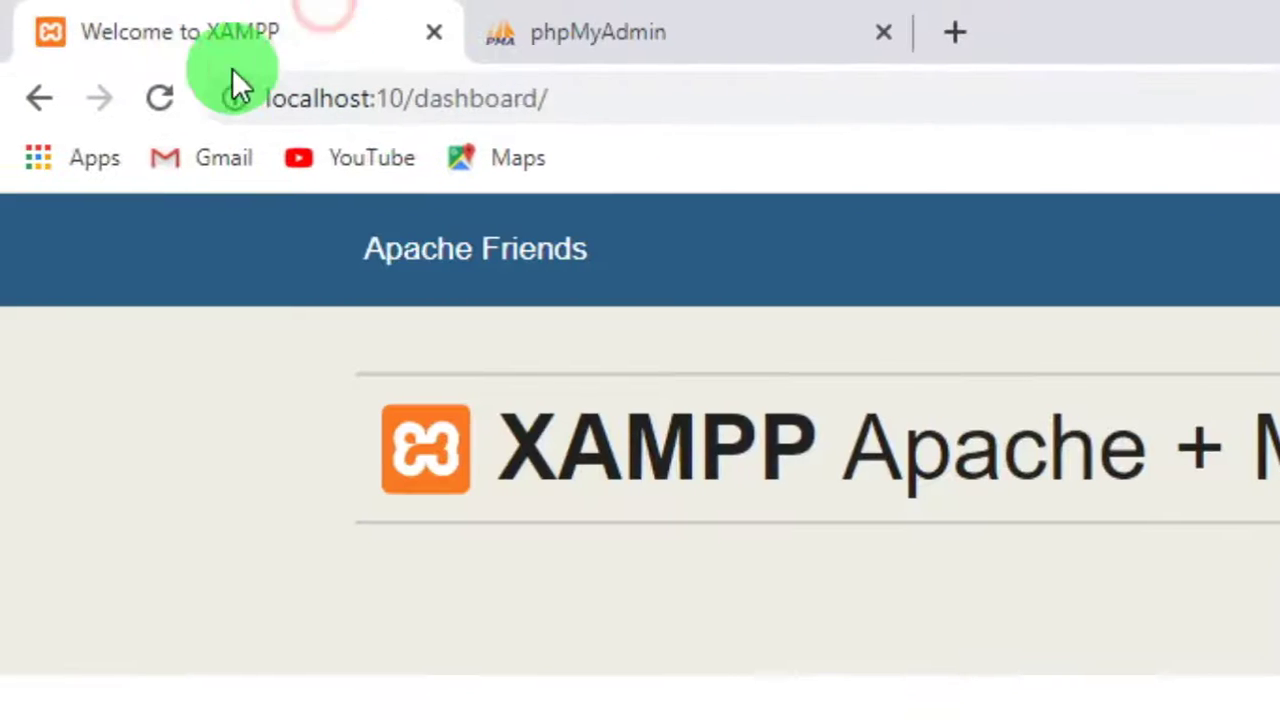
{"action": "left_click", "coordinate": [162, 97]}
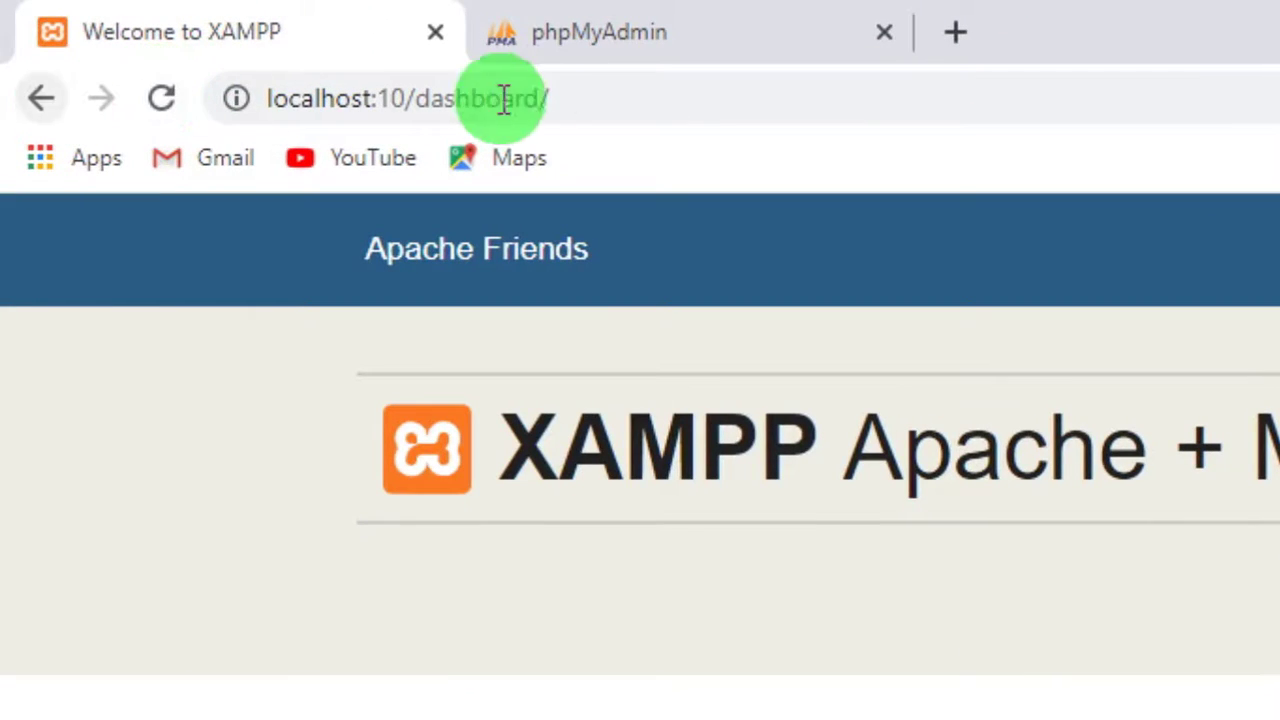
- Load localhost:10, go back to the dashboard, then switch to the port-81 phpMyAdmin tab
{"action": "left_click_drag", "start_coordinate": [450, 92], "coordinate": [765, 91]}
{"action": "key", "text": "BackSpace"}
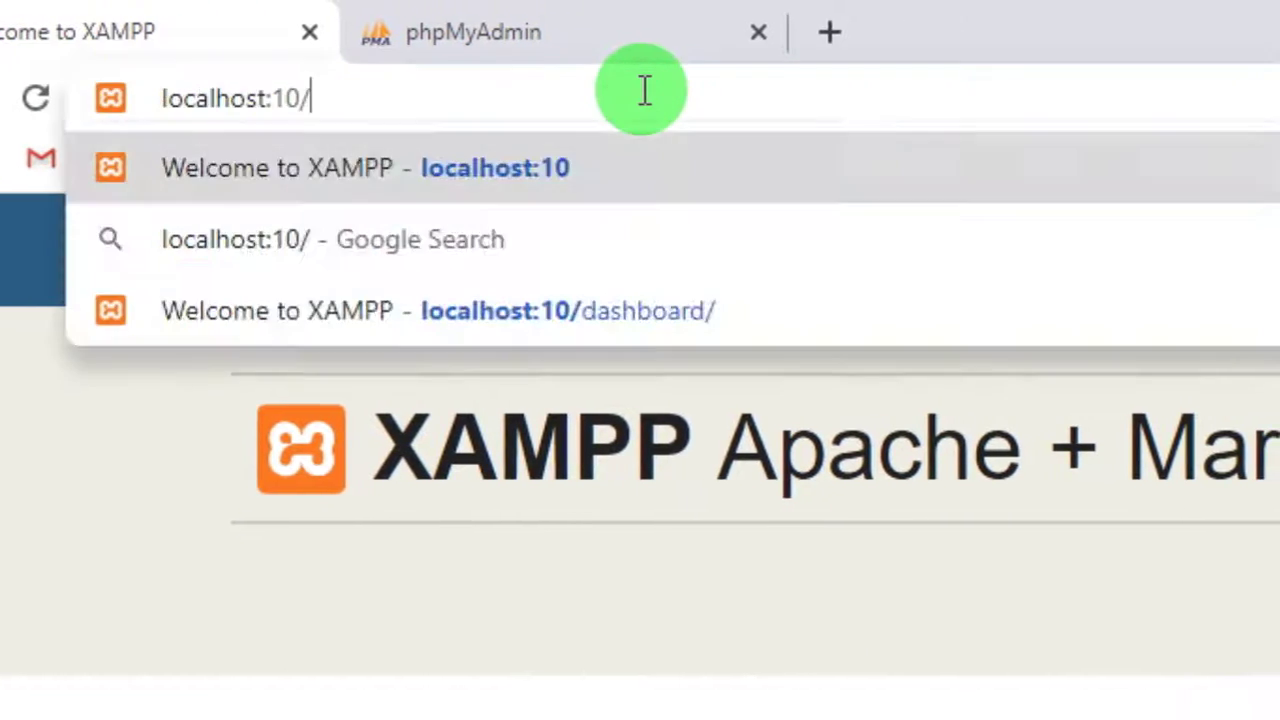
{"action": "key", "text": "Return"}
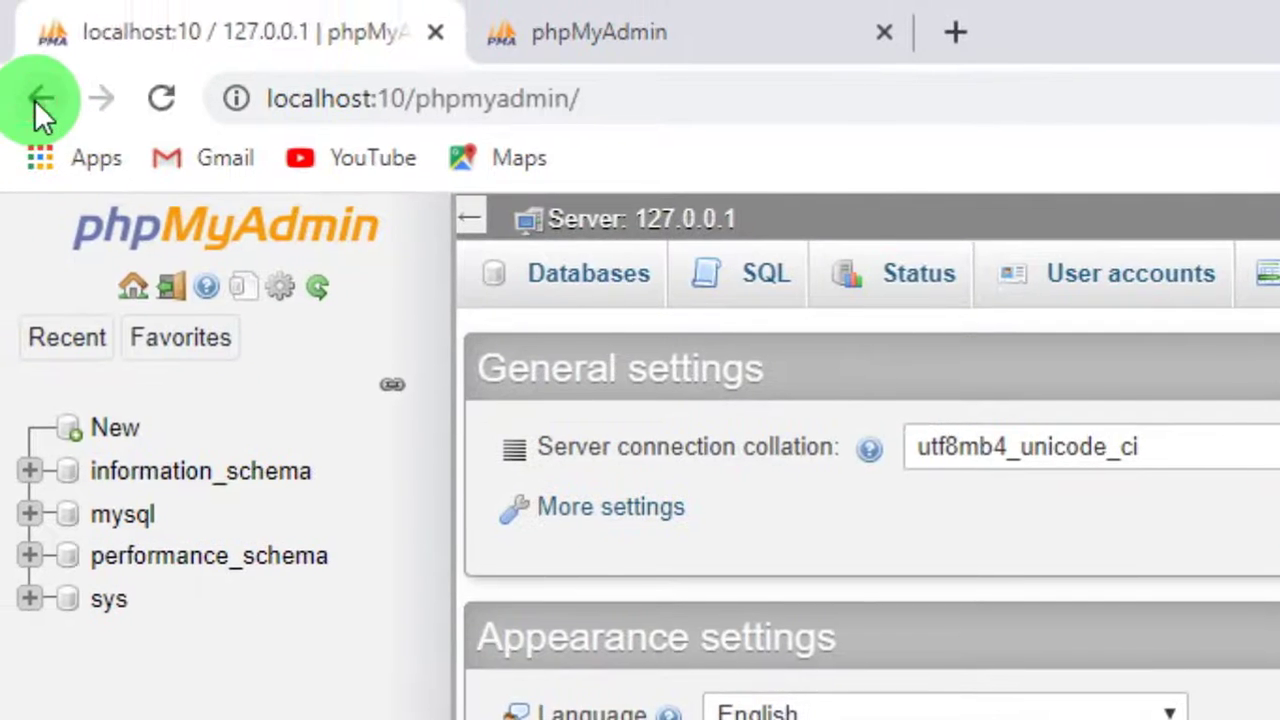
{"action": "left_click", "coordinate": [34, 99]}
{"action": "left_click", "coordinate": [662, 35]}
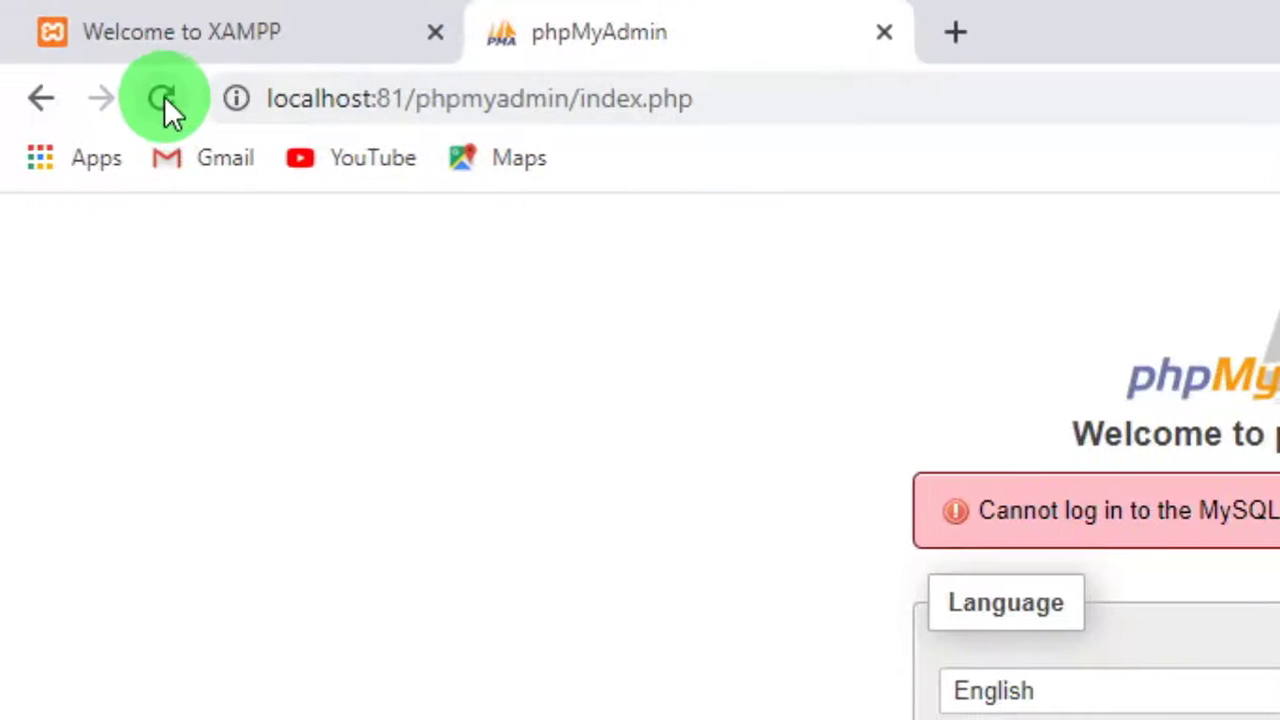